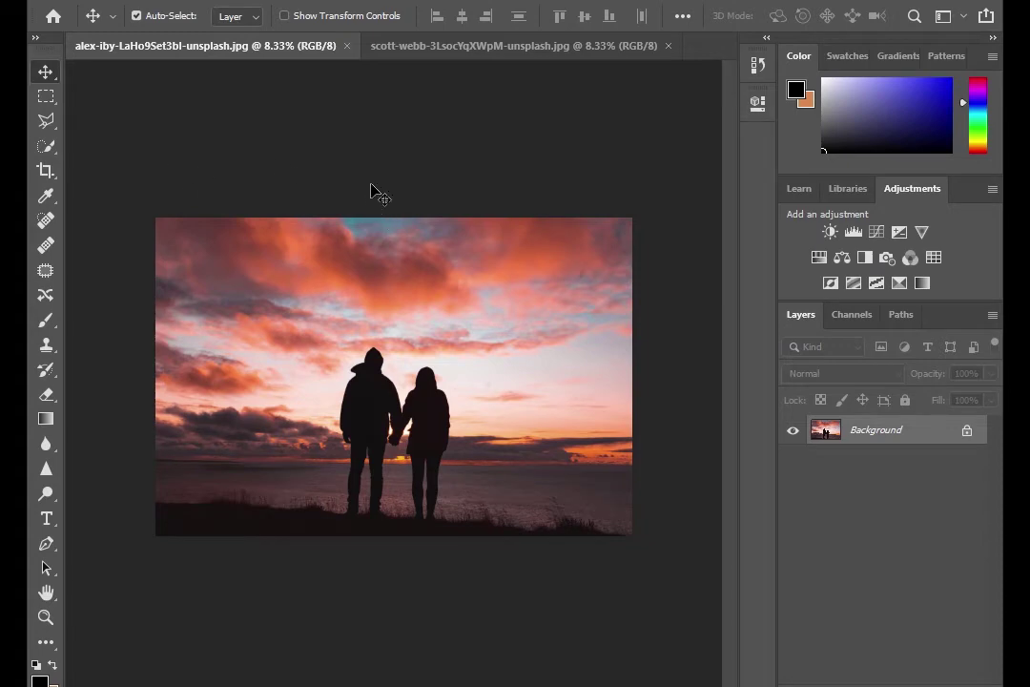
# Step: Select the dark silhouettes with Color Range and turn the selection into a layer mask
pyautogui.click(249, 0)
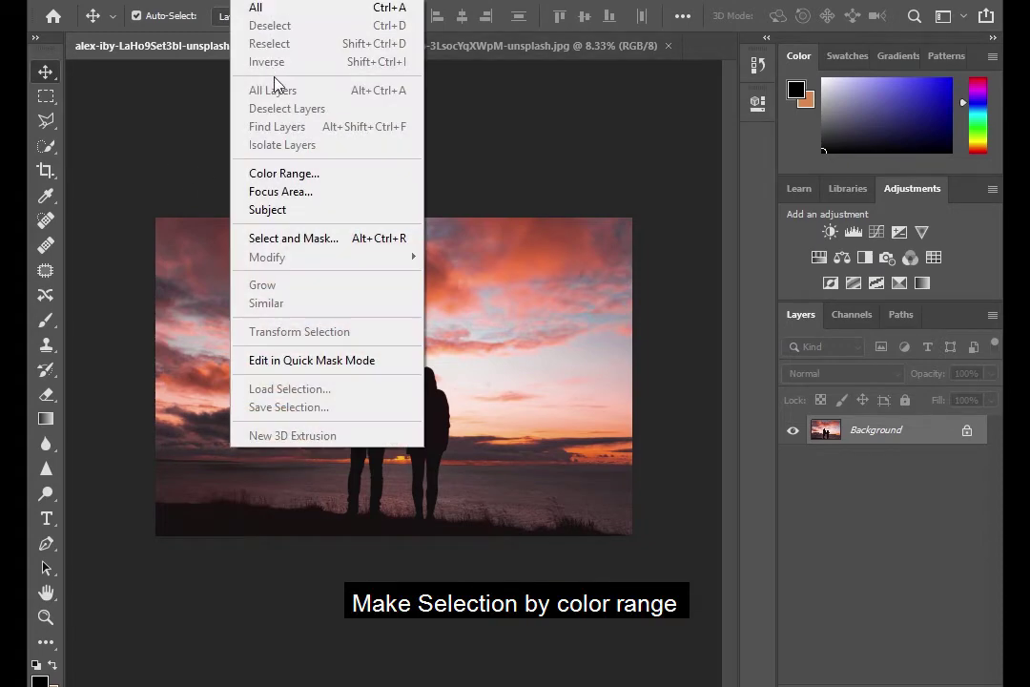
pyautogui.click(306, 174)
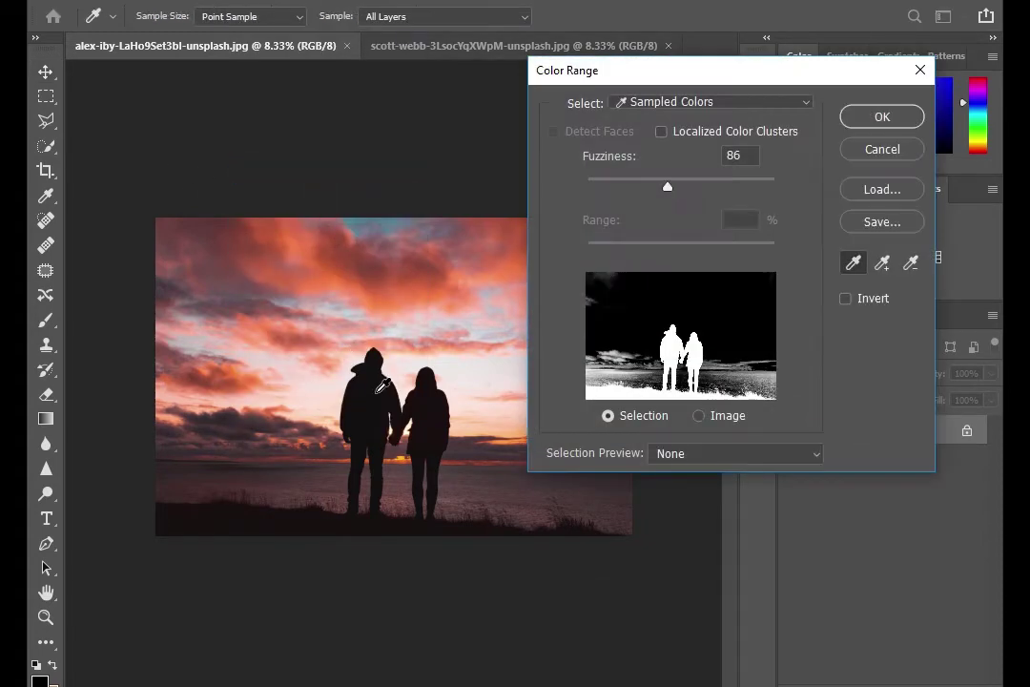
pyautogui.click(439, 411)
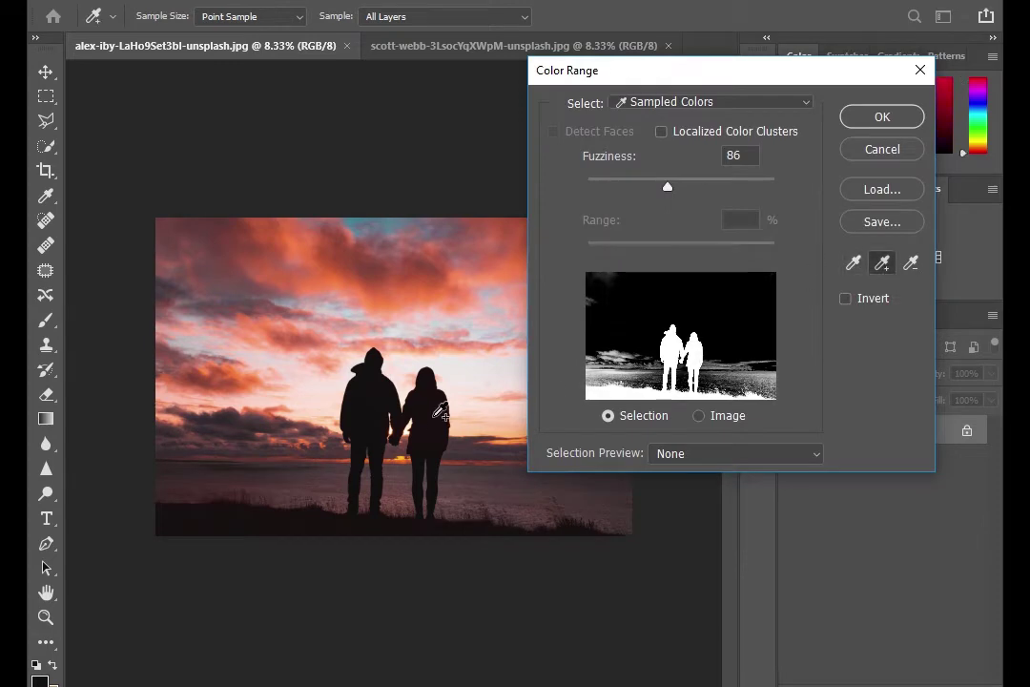
pyautogui.click(883, 116)
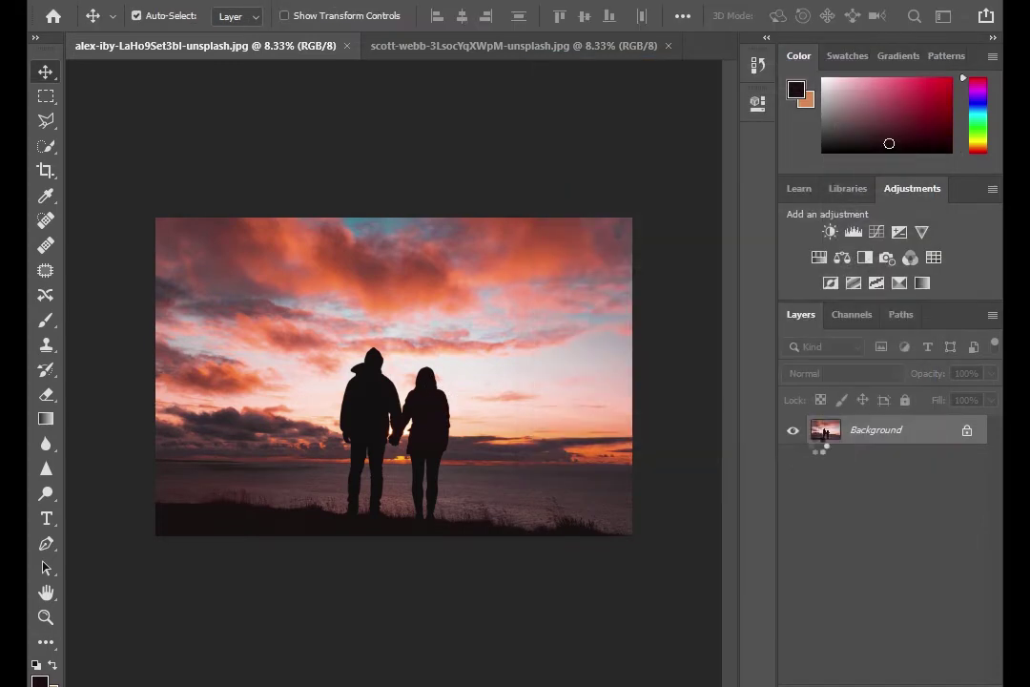
pyautogui.click(870, 683)
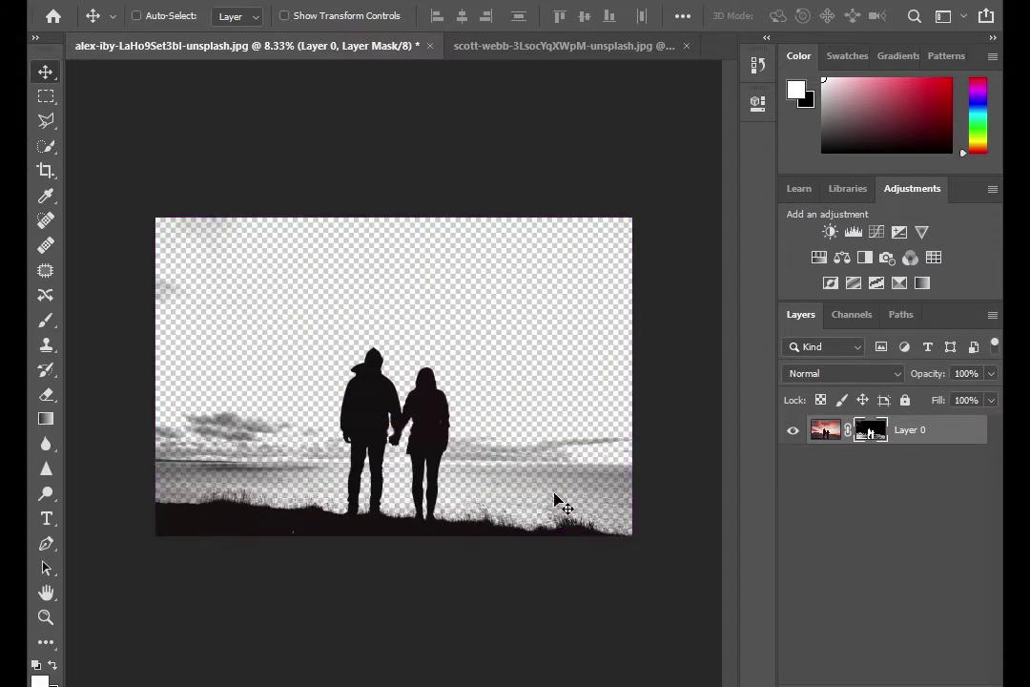
# Step: Zoom in on the masked couple photo
pyautogui.scroll(3, 558, 500)
pyautogui.scroll(1, 575, 497)
pyautogui.scroll(1, 575, 494)
pyautogui.scroll(1, 471, 478)
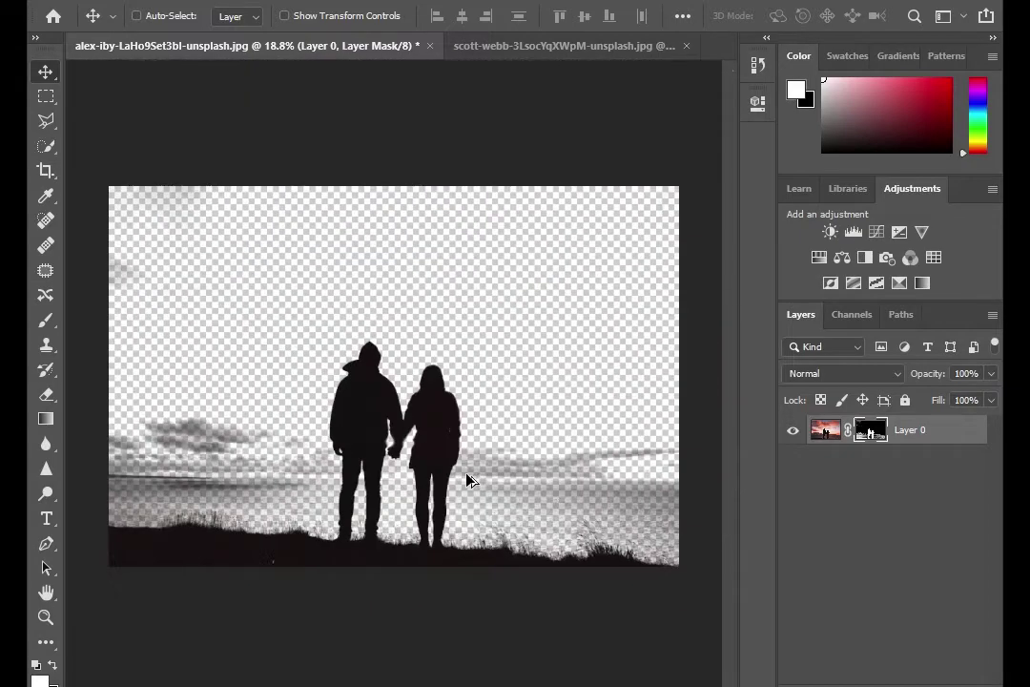
pyautogui.scroll(1, 542, 494)
pyautogui.scroll(2, 543, 494)
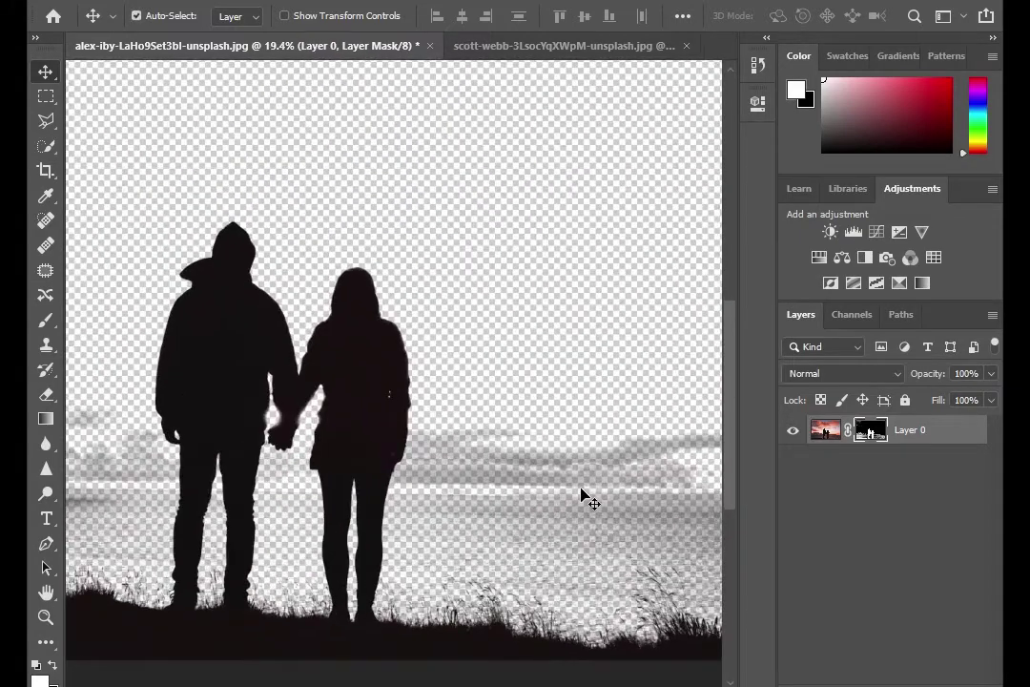
# Step: Paint out the grey haze and left-sky clouds on the mask with a soft black brush
pyautogui.press('b')
pyautogui.rightClick(579, 472)
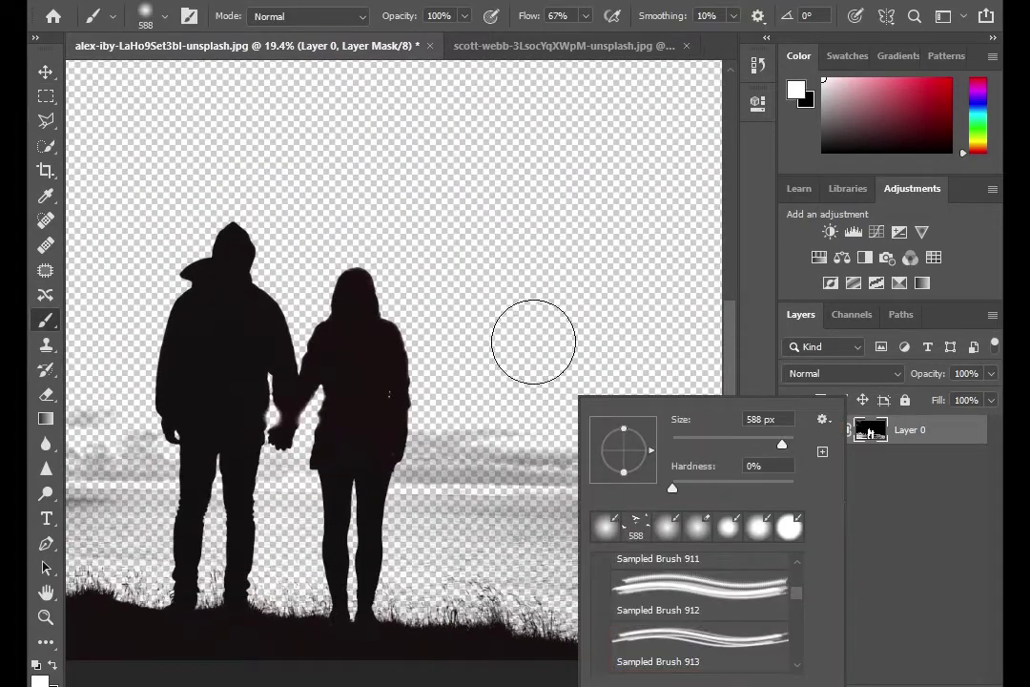
pyautogui.moveTo(540, 284)
pyautogui.mouseDown()
pyautogui.moveTo(587, 490)
pyautogui.moveTo(553, 477)
pyautogui.mouseUp()
pyautogui.press('x')
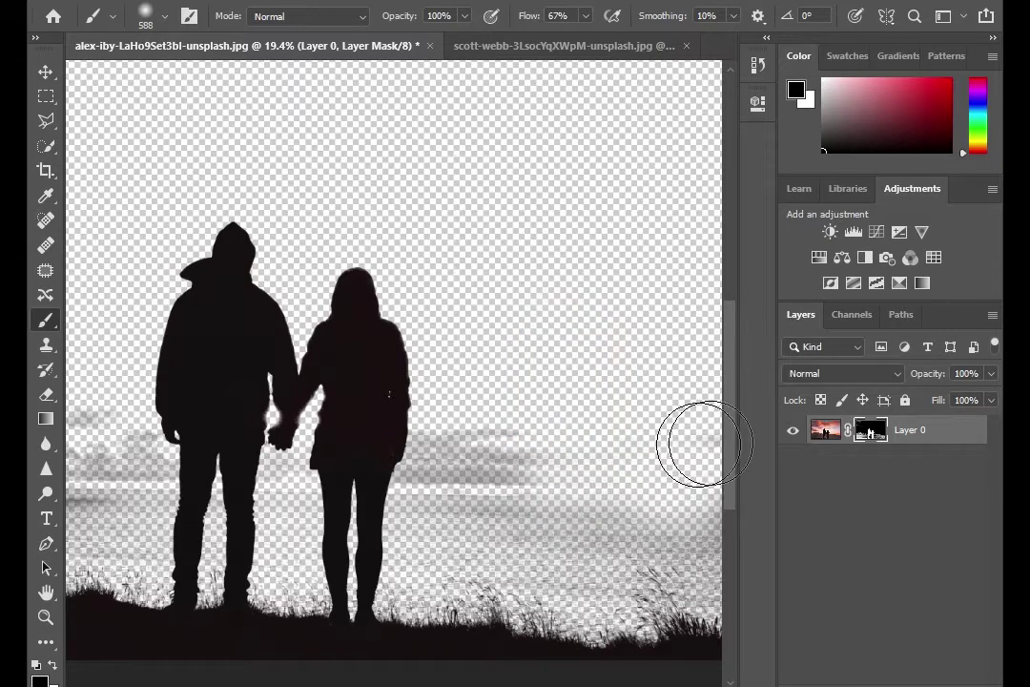
pyautogui.moveTo(709, 526)
pyautogui.mouseDown()
pyautogui.moveTo(607, 551)
pyautogui.moveTo(603, 487)
pyautogui.moveTo(518, 342)
pyautogui.moveTo(471, 466)
pyautogui.moveTo(770, 407)
pyautogui.mouseUp()
pyautogui.hotkey('ctrl', 'z')
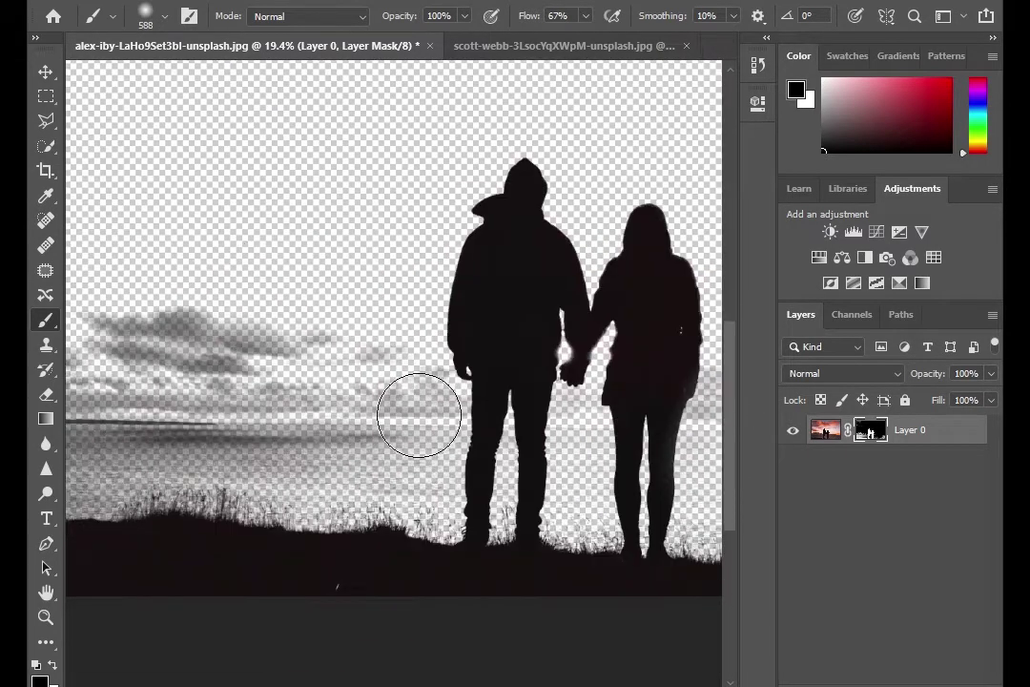
pyautogui.moveTo(62, 442)
pyautogui.mouseDown()
pyautogui.moveTo(307, 439)
pyautogui.moveTo(391, 381)
pyautogui.mouseUp()
# Step: Quick-select both silhouettes with a smaller selection brush
pyautogui.press('w')
pyautogui.press('[')
pyautogui.press('[')
pyautogui.press('[')
pyautogui.moveTo(517, 271)
pyautogui.mouseDown()
pyautogui.moveTo(515, 359)
pyautogui.moveTo(649, 331)
pyautogui.mouseUp()
# Step: Refine the silhouette selection under the joined hands and invert it
pyautogui.moveTo(586, 421); pyautogui.dragTo(572, 421)
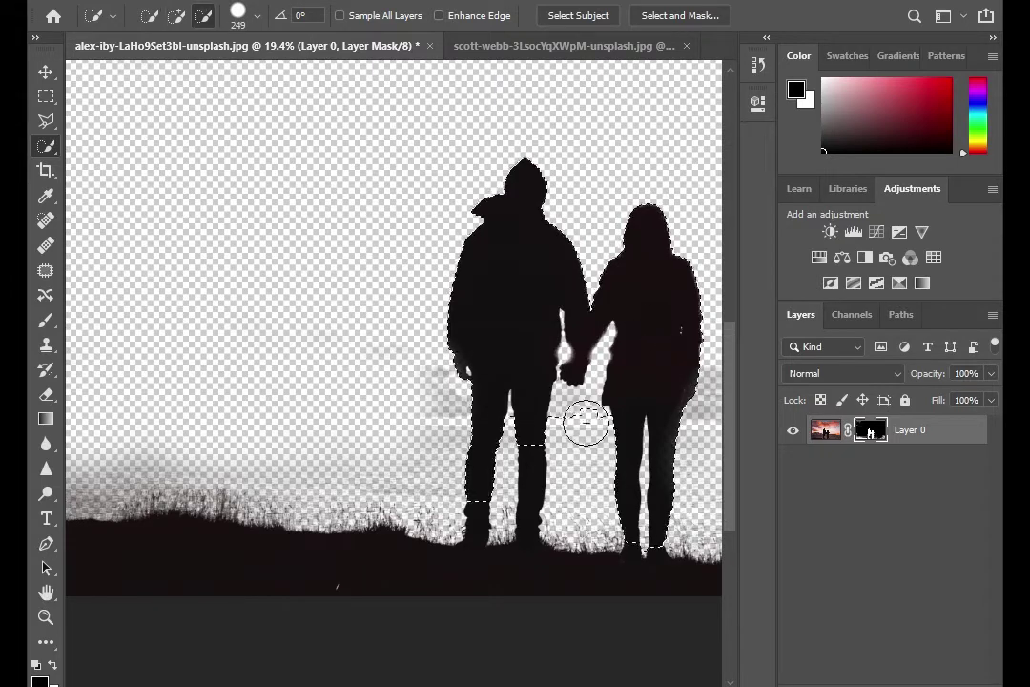
pyautogui.rightClick(452, 387)
pyautogui.click(481, 64)
# Step: Restore the faded patch on the man's leg with a small white brush
pyautogui.press('b')
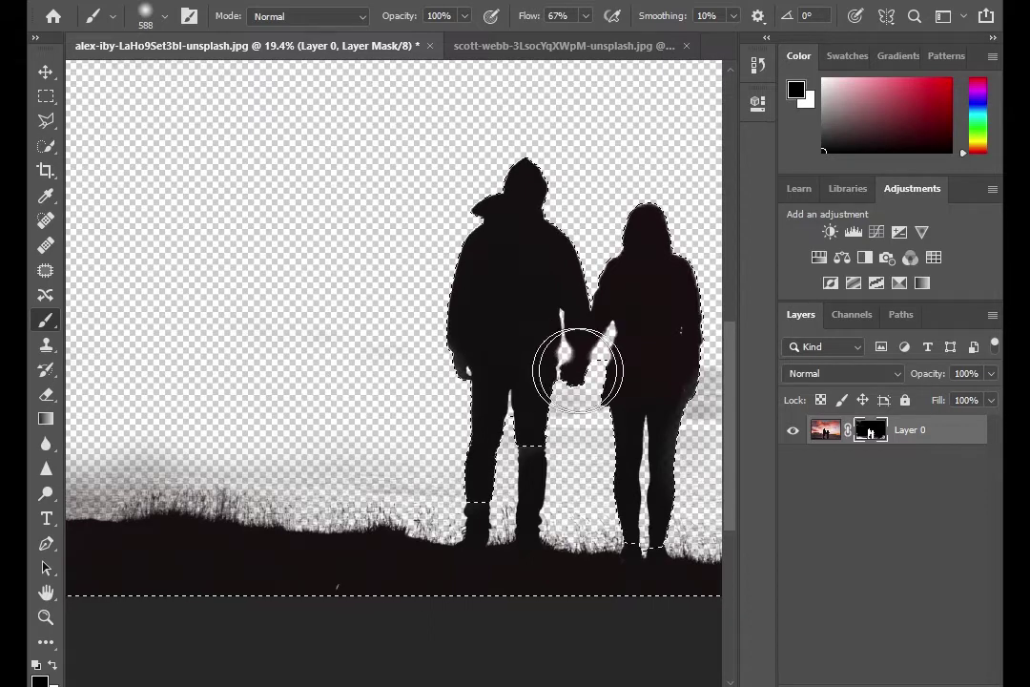
pyautogui.scroll(-2, 639, 288)
pyautogui.hscroll(4, 639, 288)
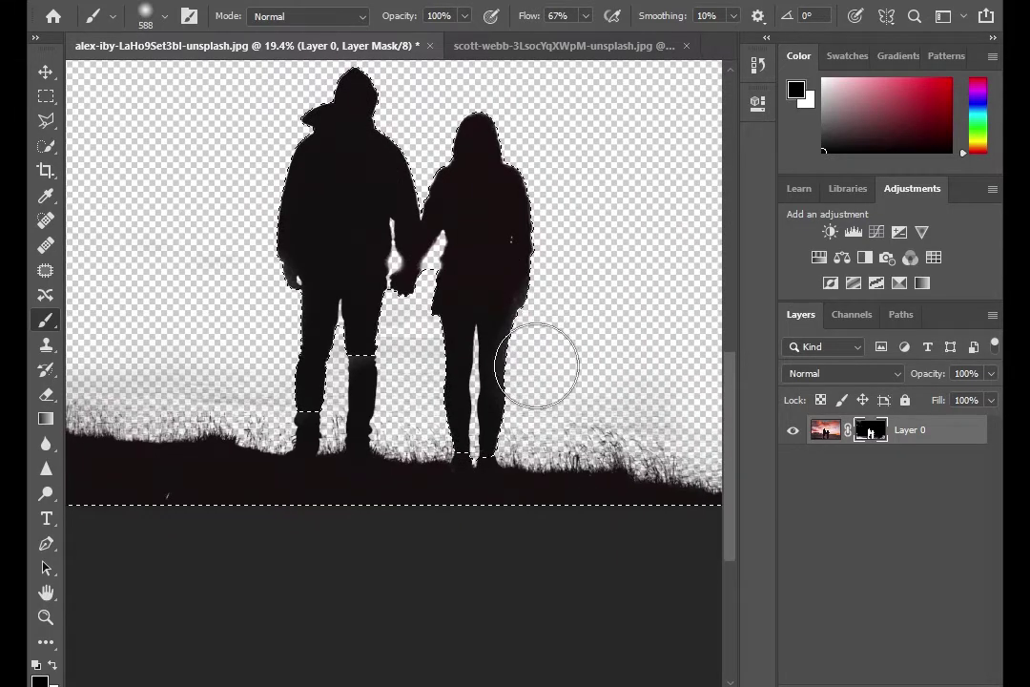
pyautogui.moveTo(333, 419); pyautogui.dragTo(335, 363)
pyautogui.hotkey('ctrl', 'z')
pyautogui.scroll(3, 431, 327)
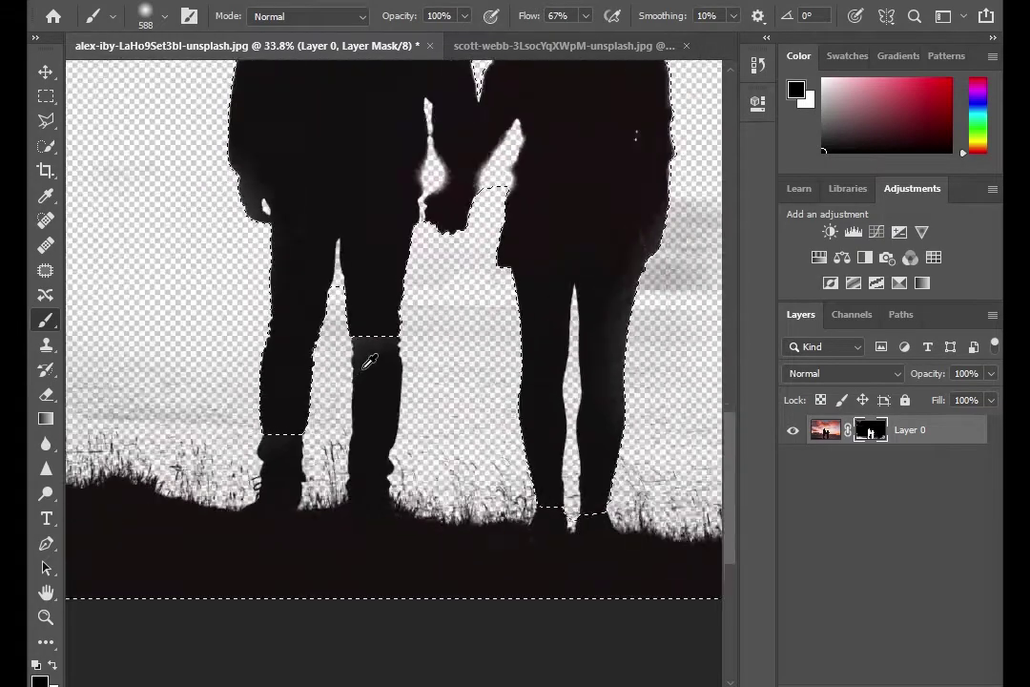
pyautogui.scroll(5, 368, 356)
pyautogui.rightClick(370, 301)
pyautogui.click(370, 310)
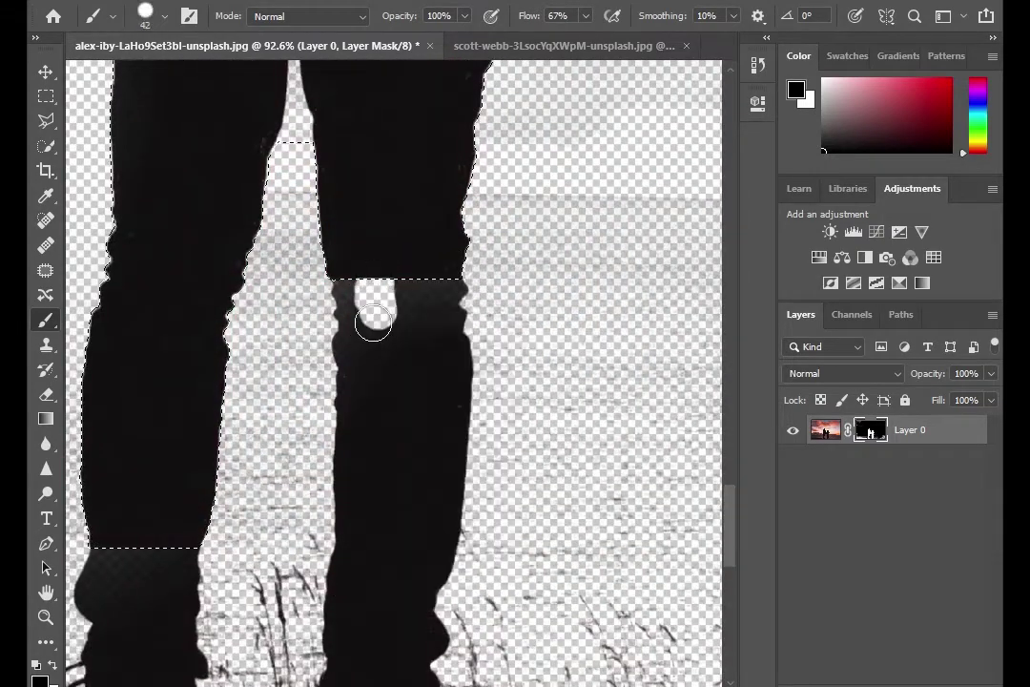
pyautogui.press('x')
pyautogui.moveTo(355, 355); pyautogui.dragTo(354, 279)
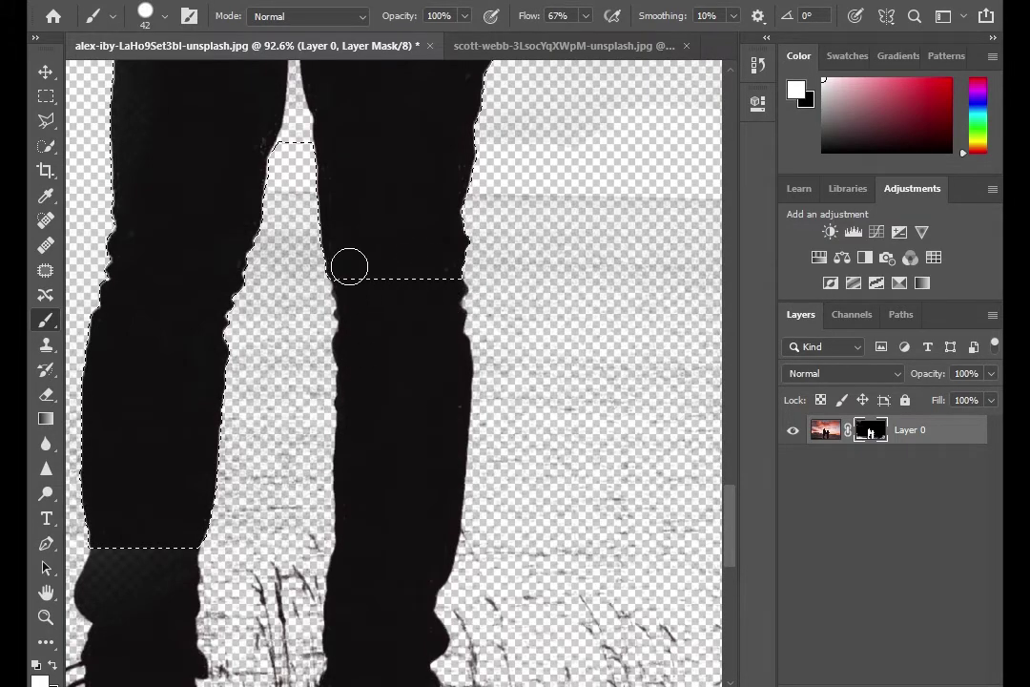
# Step: Shift the view up and left and enlarge the brush
pyautogui.scroll(-3, 419, 342)
pyautogui.scroll(-4, 420, 340)
pyautogui.scroll(-2, 428, 340)
pyautogui.scroll(2, 623, 465)
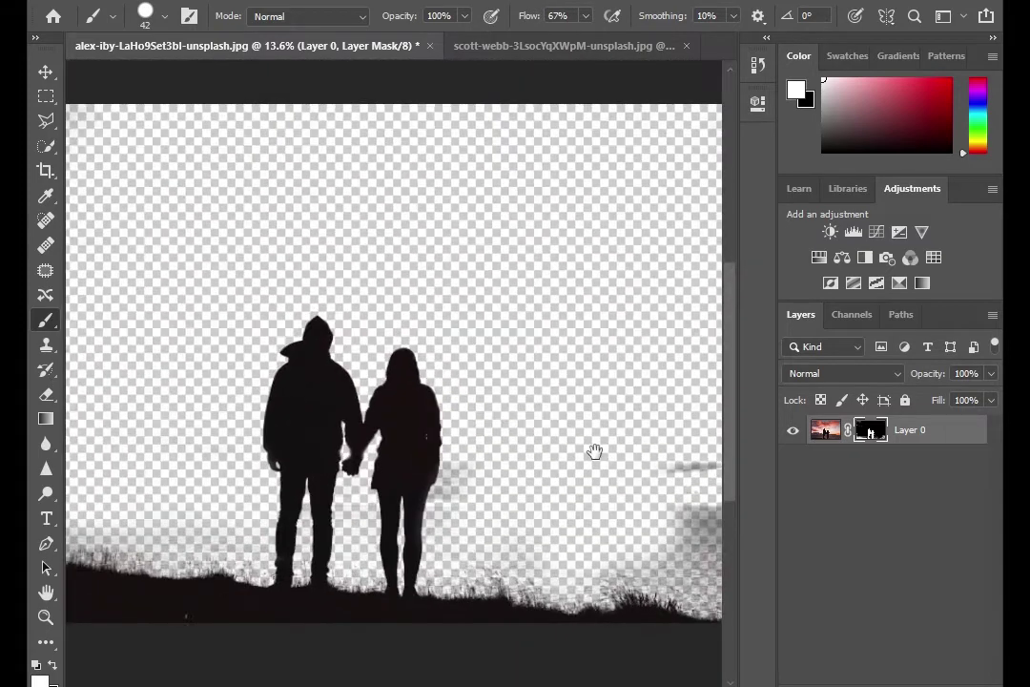
pyautogui.moveTo(623, 465); pyautogui.dragTo(446, 323)
pyautogui.click(494, 345)
# Step: Set up a smaller, soft-edged black brush for the mask
pyautogui.hotkey('ctrl', 'z')
pyautogui.press('x')
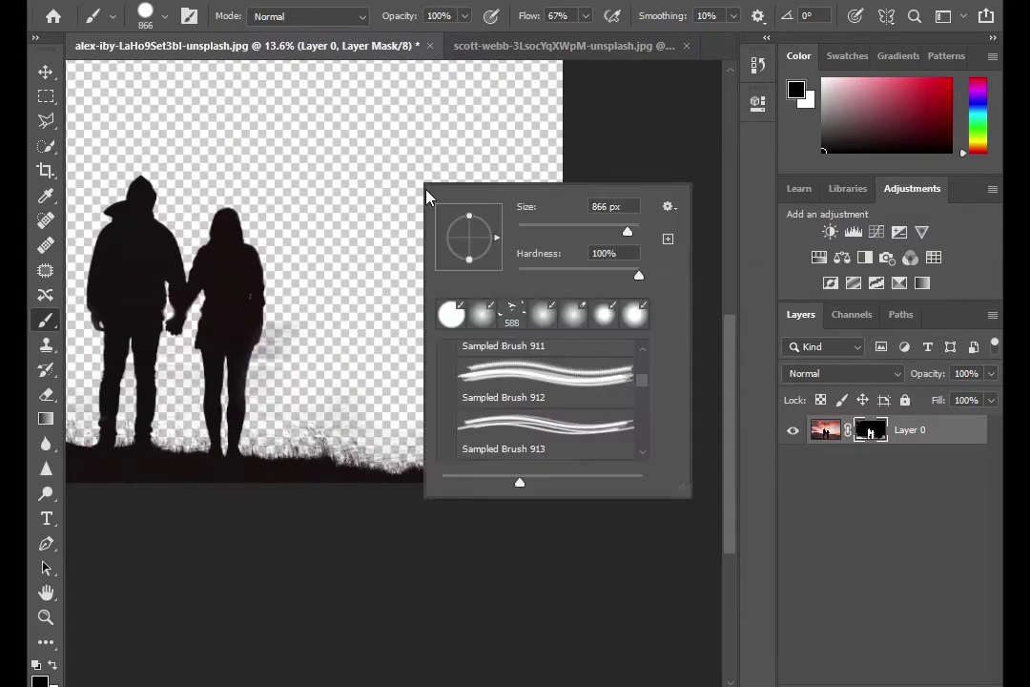
pyautogui.moveTo(649, 270); pyautogui.dragTo(520, 270)
pyautogui.press('Return')
pyautogui.moveTo(330, 344); pyautogui.dragTo(276, 349)
pyautogui.scroll(4, 278, 348)
pyautogui.scroll(1, 286, 324)
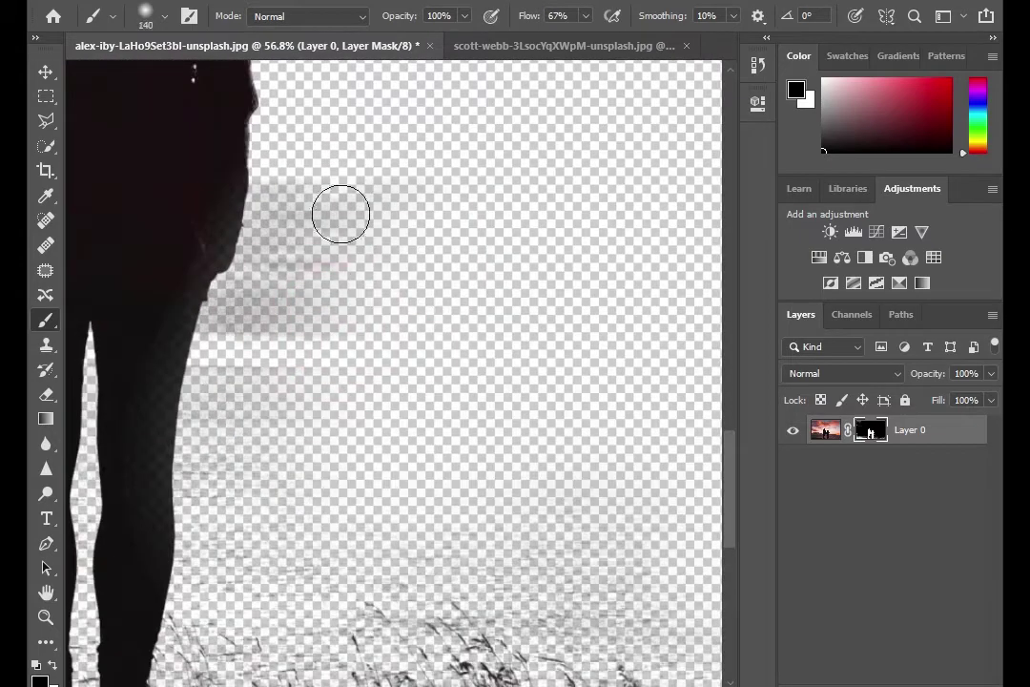
# Step: Select the woman's figure and restore the faded patch on her right leg in white
pyautogui.press('w')
pyautogui.moveTo(161, 344)
pyautogui.mouseDown()
pyautogui.moveTo(145, 259)
pyautogui.moveTo(151, 450)
pyautogui.moveTo(342, 449)
pyautogui.mouseUp()
pyautogui.press('b')
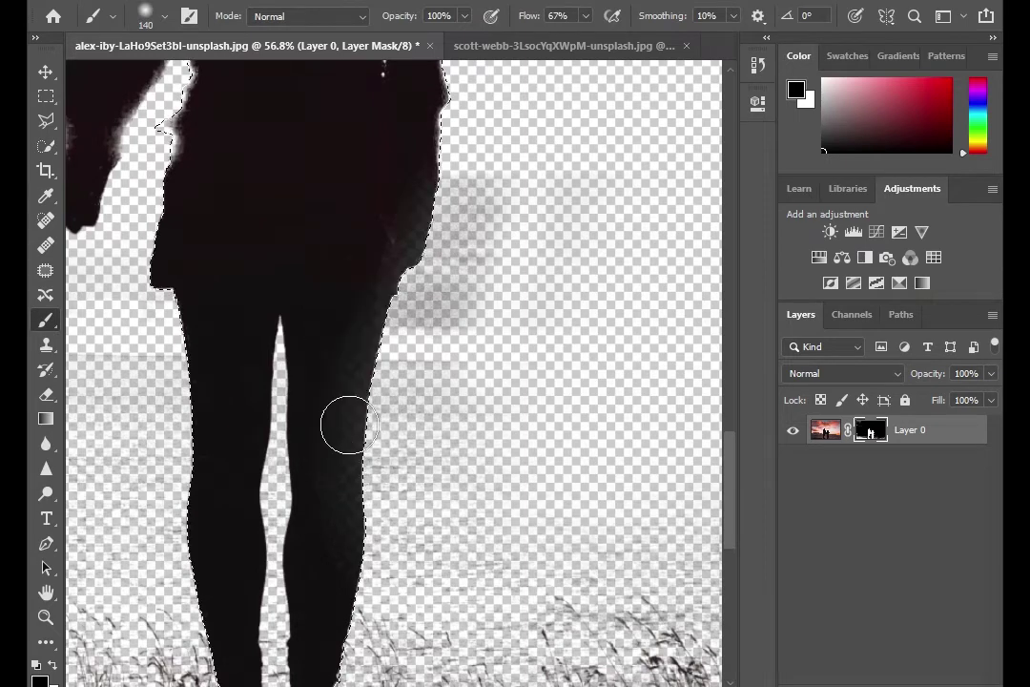
pyautogui.press('x')
pyautogui.moveTo(396, 248)
pyautogui.mouseDown()
pyautogui.moveTo(337, 314)
pyautogui.moveTo(343, 546)
pyautogui.mouseUp()
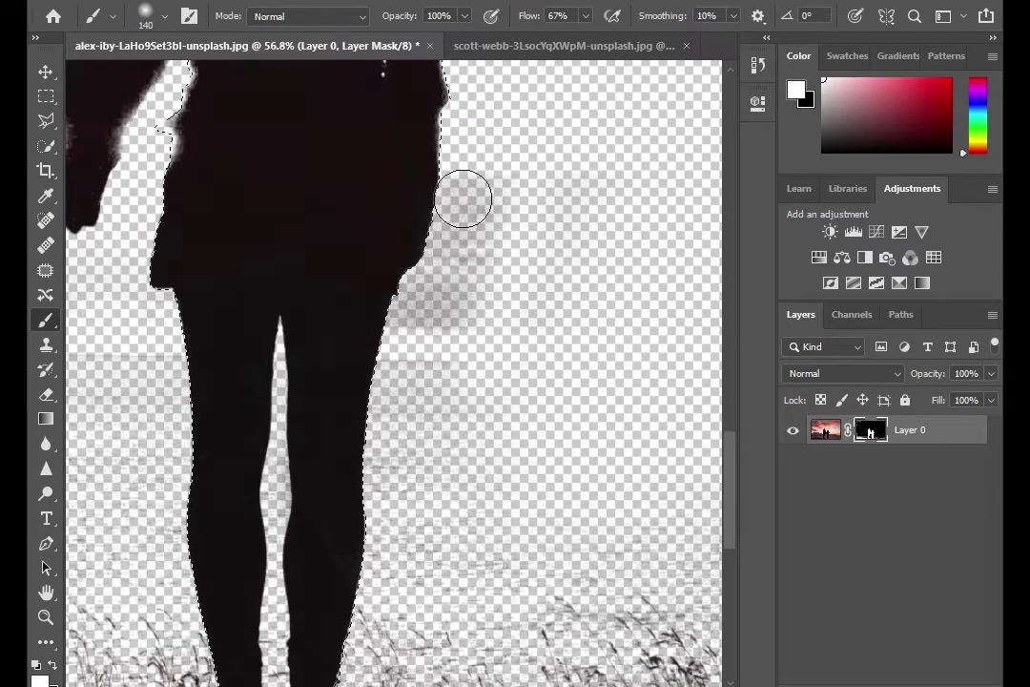
# Step: Paint out the grey haze to the right of the woman
pyautogui.press('w')
pyautogui.rightClick(473, 274)
pyautogui.press('Escape')
pyautogui.press('b')
pyautogui.moveTo(511, 227)
pyautogui.mouseDown()
pyautogui.moveTo(476, 218)
pyautogui.moveTo(391, 345)
pyautogui.mouseUp()
pyautogui.press('x')
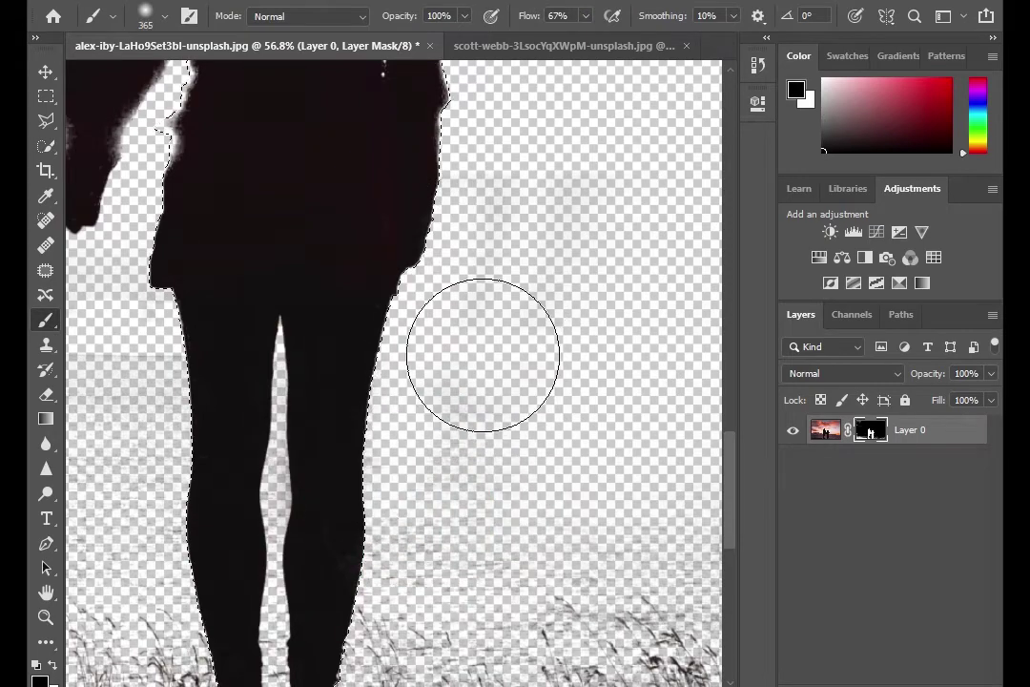
# Step: Make the white brush larger and harder, then bring the grass-and-sky image forward
pyautogui.scroll(-3, 430, 416)
pyautogui.scroll(-3, 429, 417)
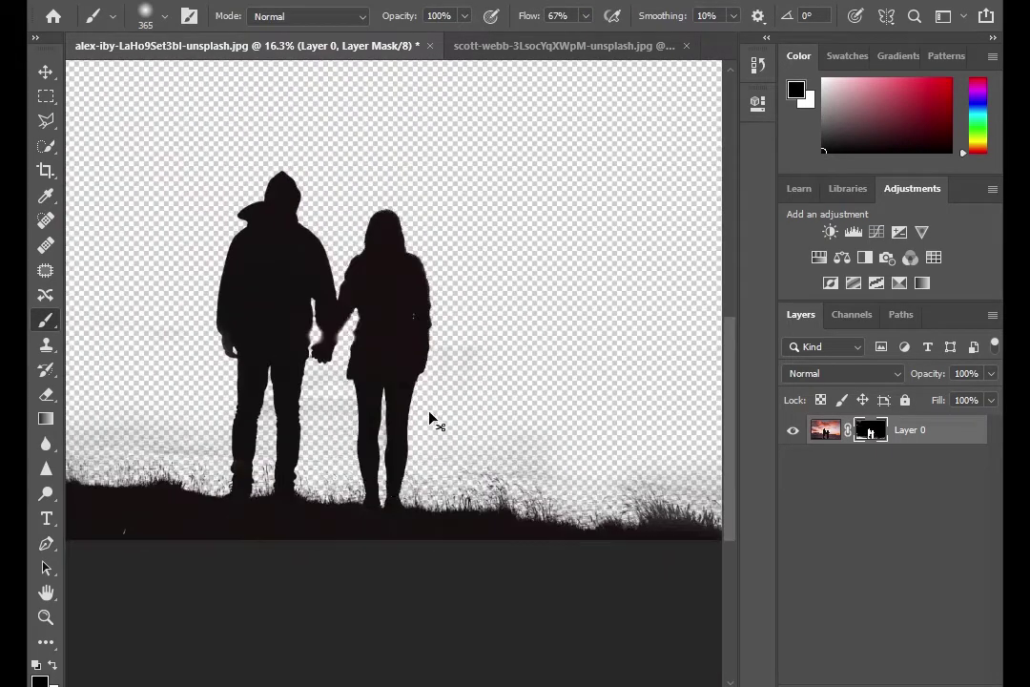
pyautogui.scroll(-3, 429, 416)
pyautogui.press(']')
pyautogui.press(']')
pyautogui.press(']')
pyautogui.press(']')
pyautogui.press(']')
pyautogui.press(']')
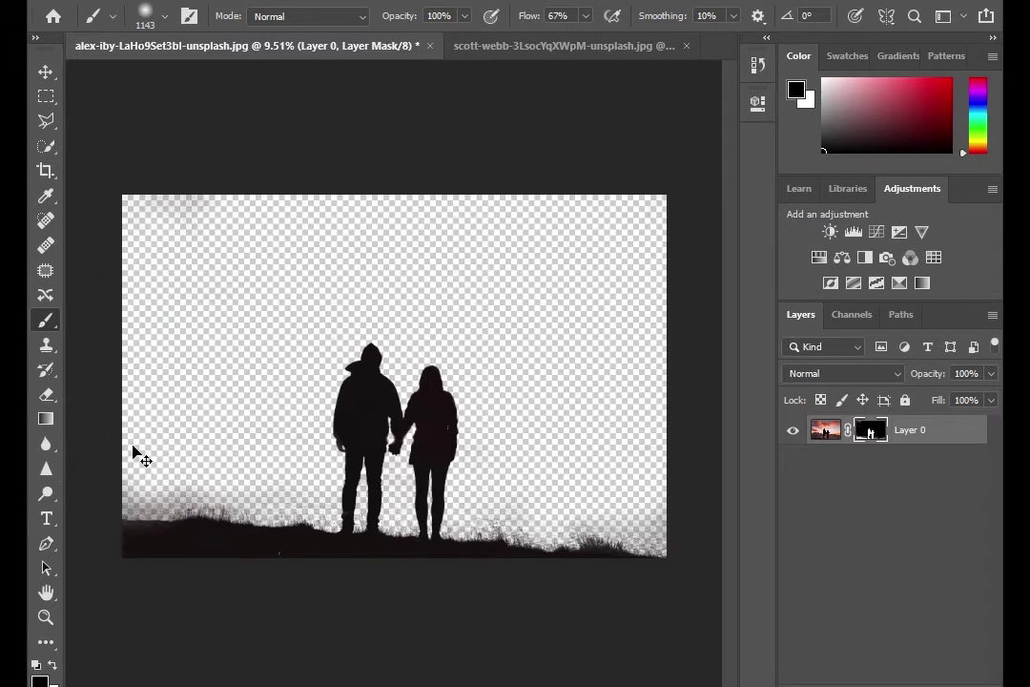
pyautogui.press('x')
pyautogui.rightClick(125, 574)
pyautogui.rightClick(365, 396)
pyautogui.moveTo(471, 487); pyautogui.dragTo(562, 487)
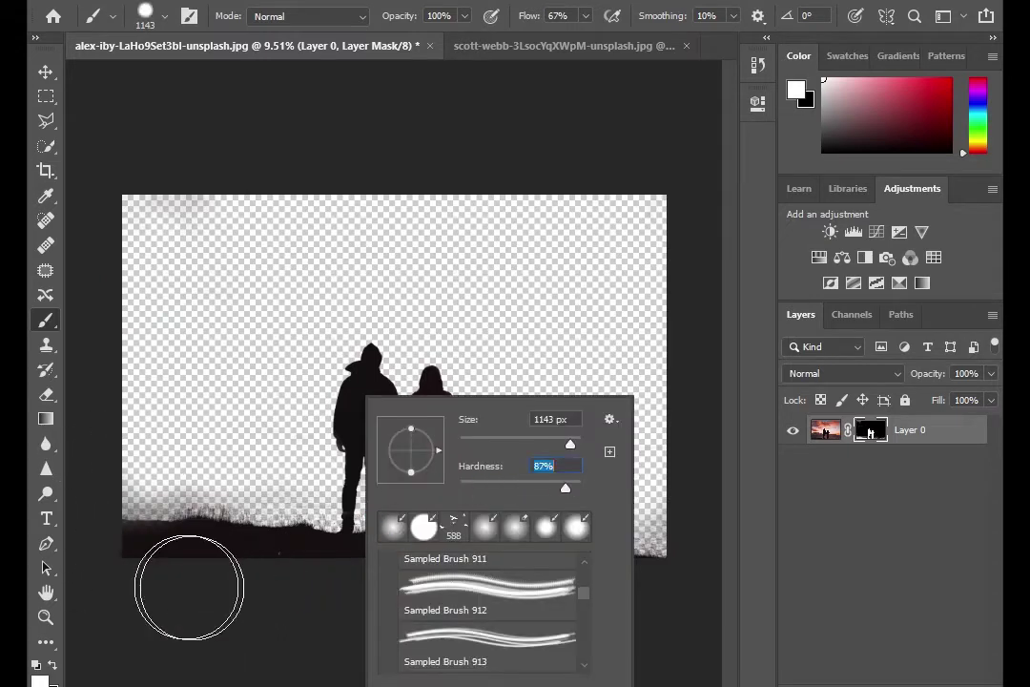
pyautogui.press('Return')
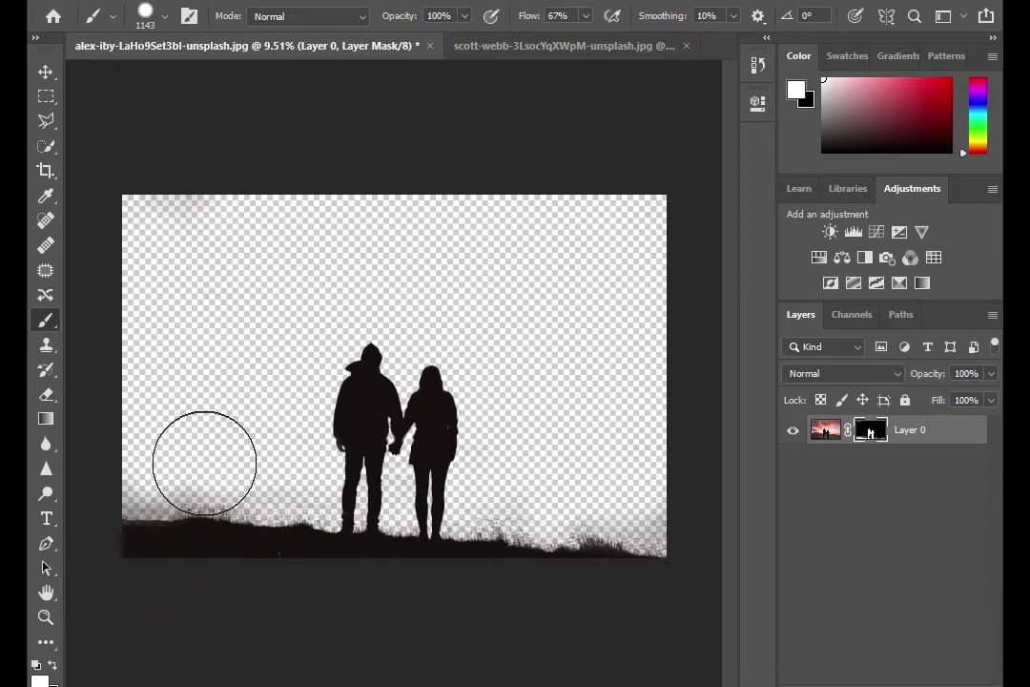
pyautogui.scroll(-3, 331, 409)
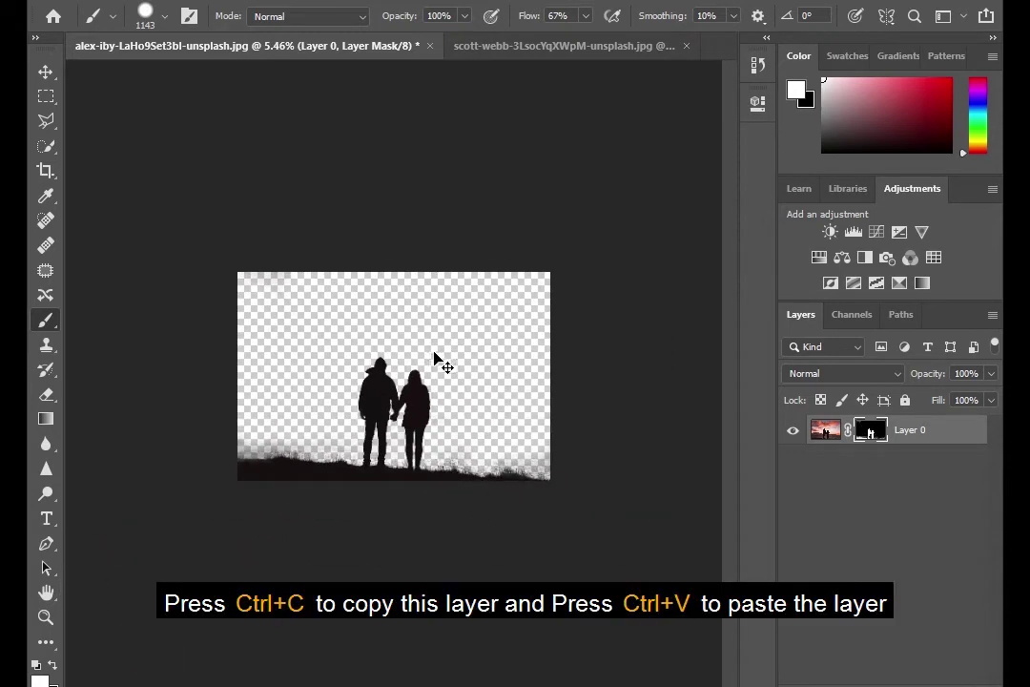
pyautogui.click(554, 43)
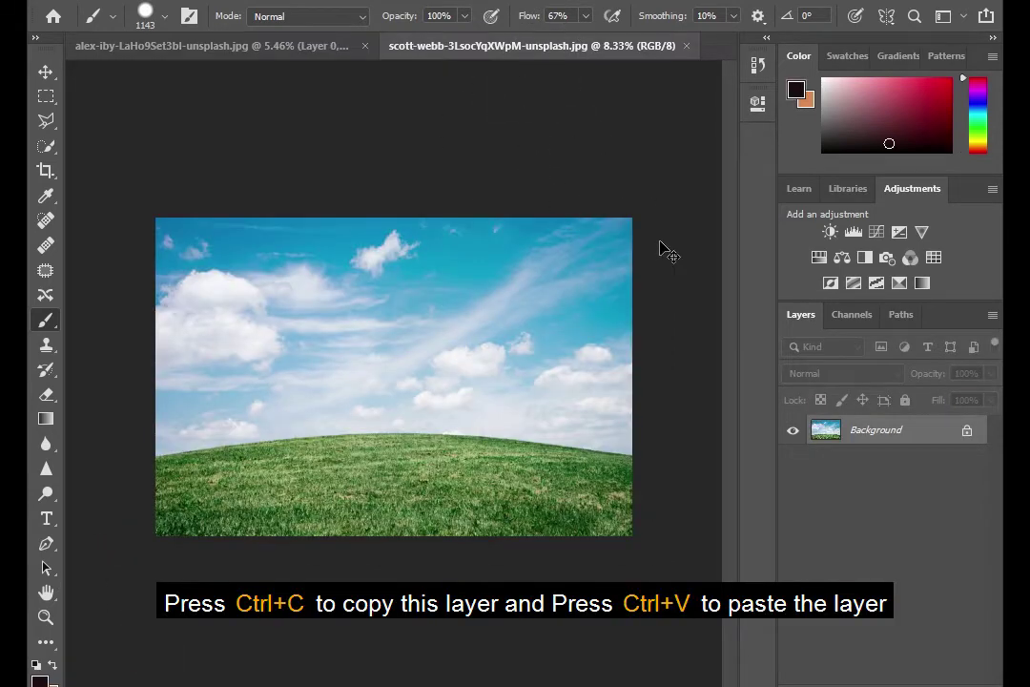
# Step: Paste the couple cutout, duplicate the sky photo, and mask out its sky with an inverted mask
pyautogui.hotkey('ctrl', 'v')
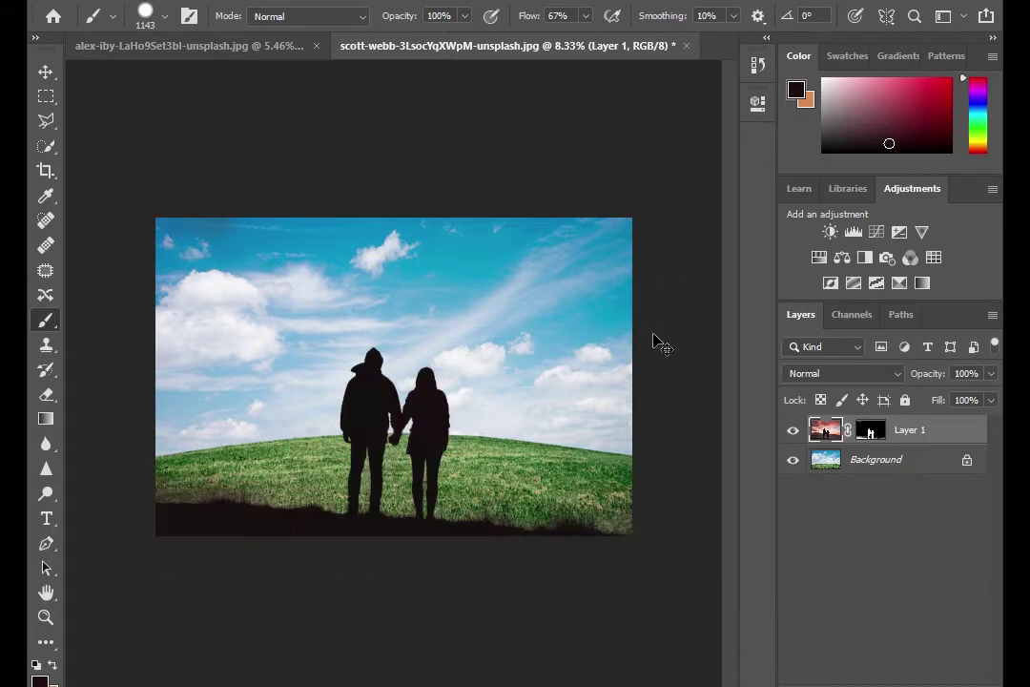
pyautogui.click(836, 459)
pyautogui.hotkey('ctrl', 'j')
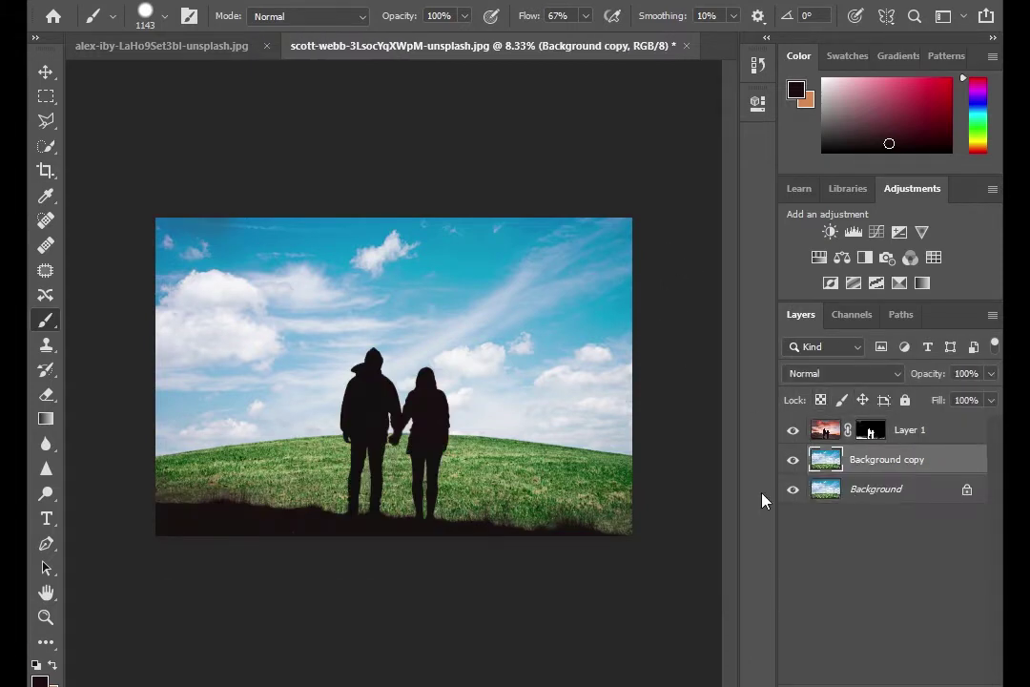
pyautogui.press('w')
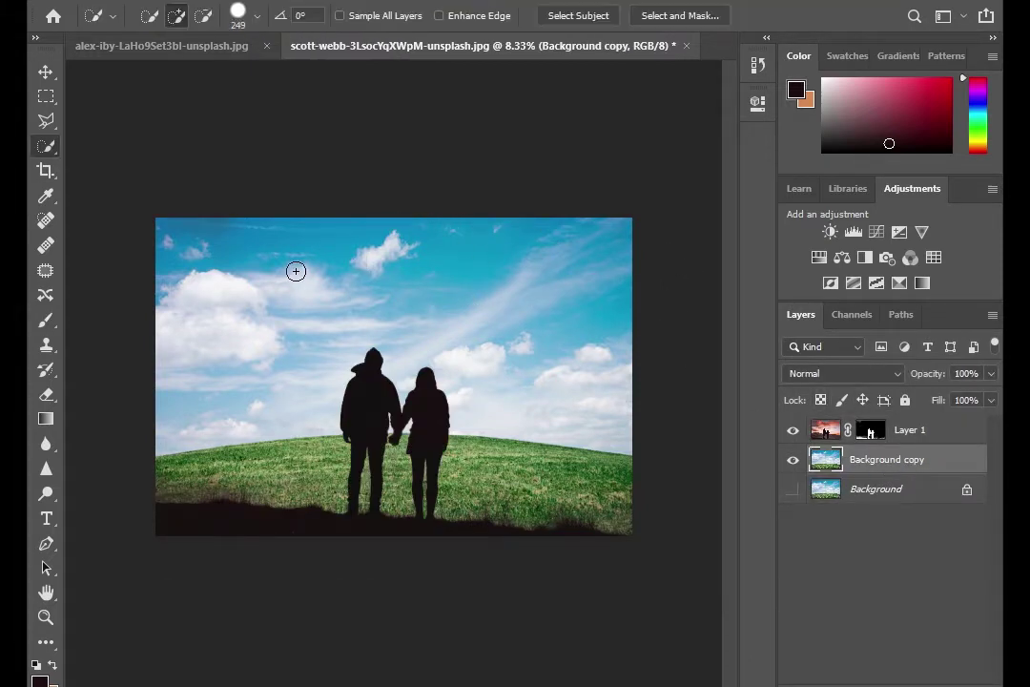
pyautogui.moveTo(606, 305); pyautogui.dragTo(620, 306)
pyautogui.click(865, 683)
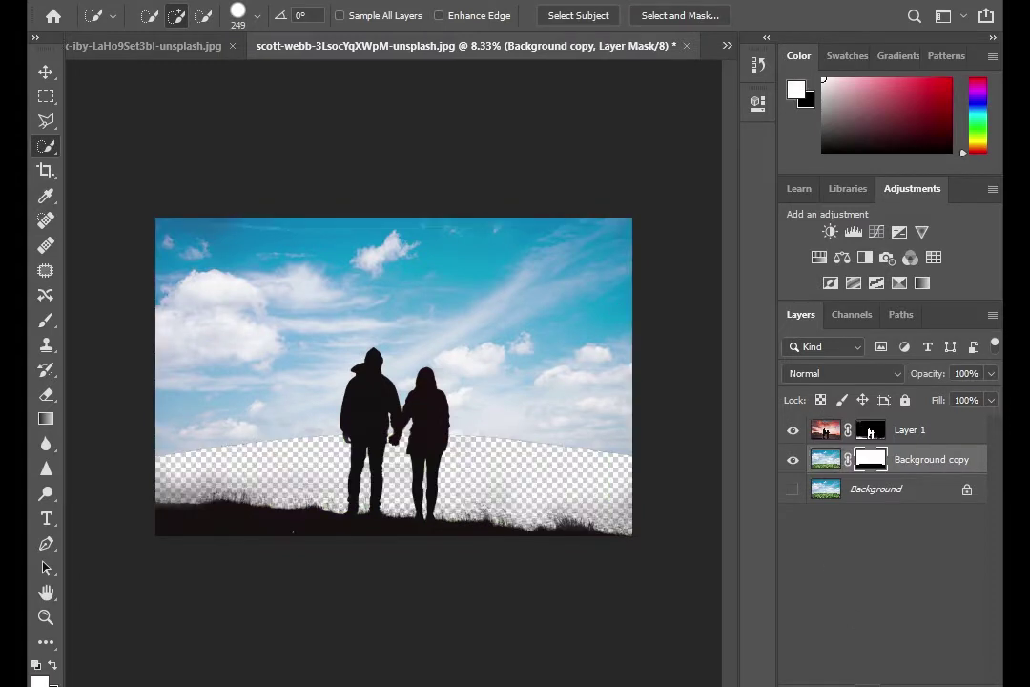
pyautogui.hotkey('ctrl', 'i')
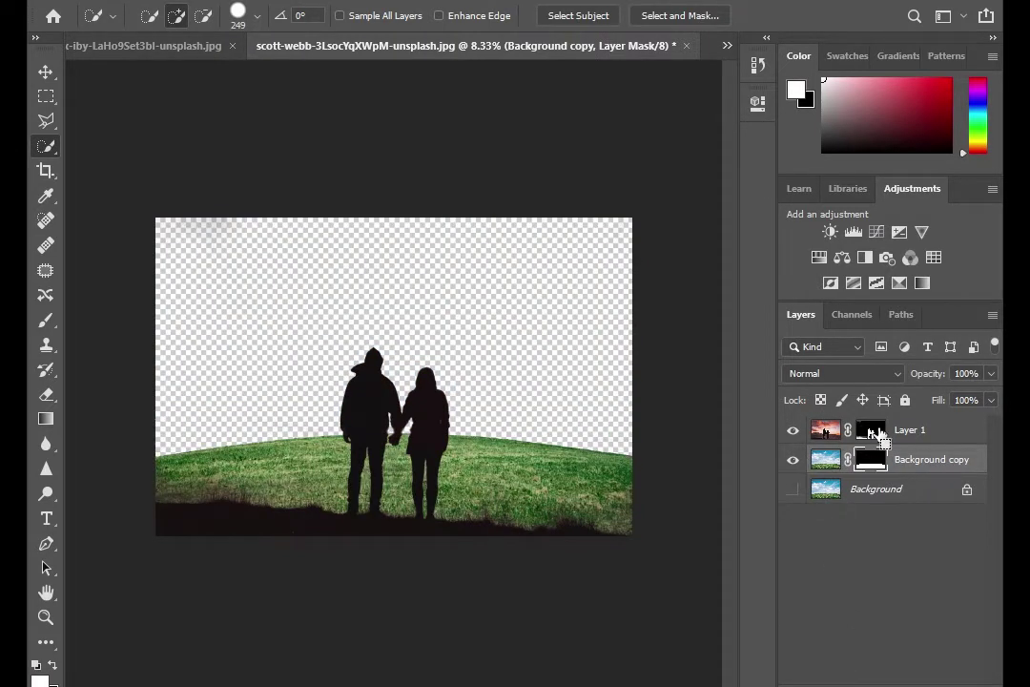
# Step: Move the couple silhouette layer upward with Free Transform
pyautogui.click(909, 430)
pyautogui.hotkey('ctrl', 't')
pyautogui.moveTo(441, 491)
pyautogui.mouseDown()
pyautogui.moveTo(455, 370)
pyautogui.moveTo(450, 391)
pyautogui.mouseUp()
# Step: Warp the silhouette's bottom corners down so its ground curves along the hill
pyautogui.rightClick(492, 399)
pyautogui.click(583, 355)
pyautogui.rightClick(490, 313)
pyautogui.click(548, 627)
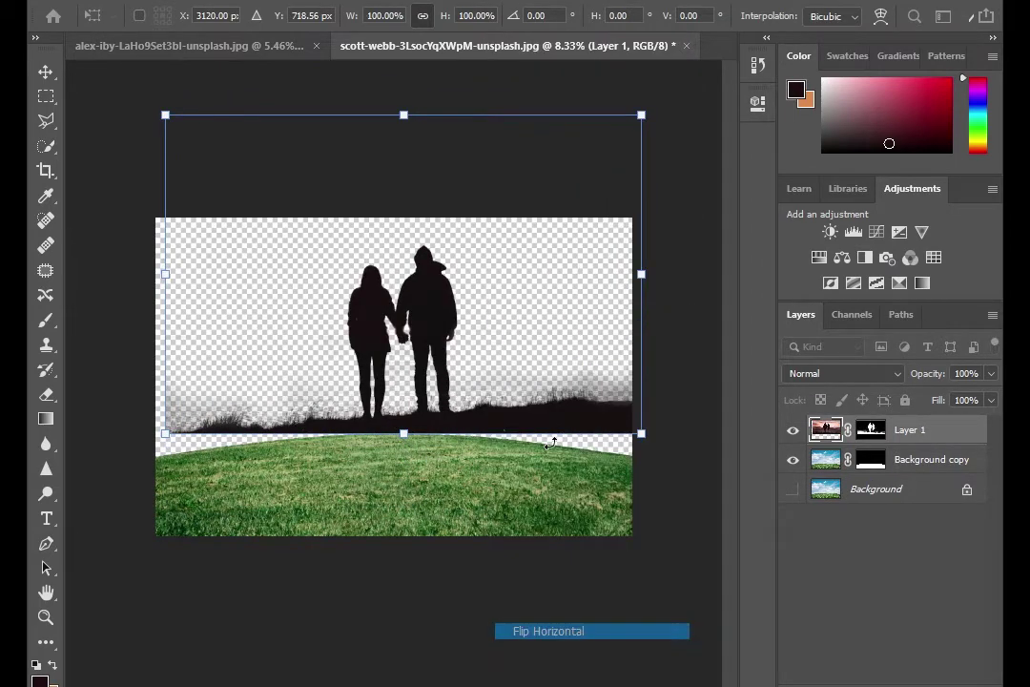
pyautogui.rightClick(546, 360)
pyautogui.click(578, 485)
pyautogui.moveTo(641, 434); pyautogui.dragTo(638, 459)
pyautogui.moveTo(162, 438); pyautogui.dragTo(157, 468)
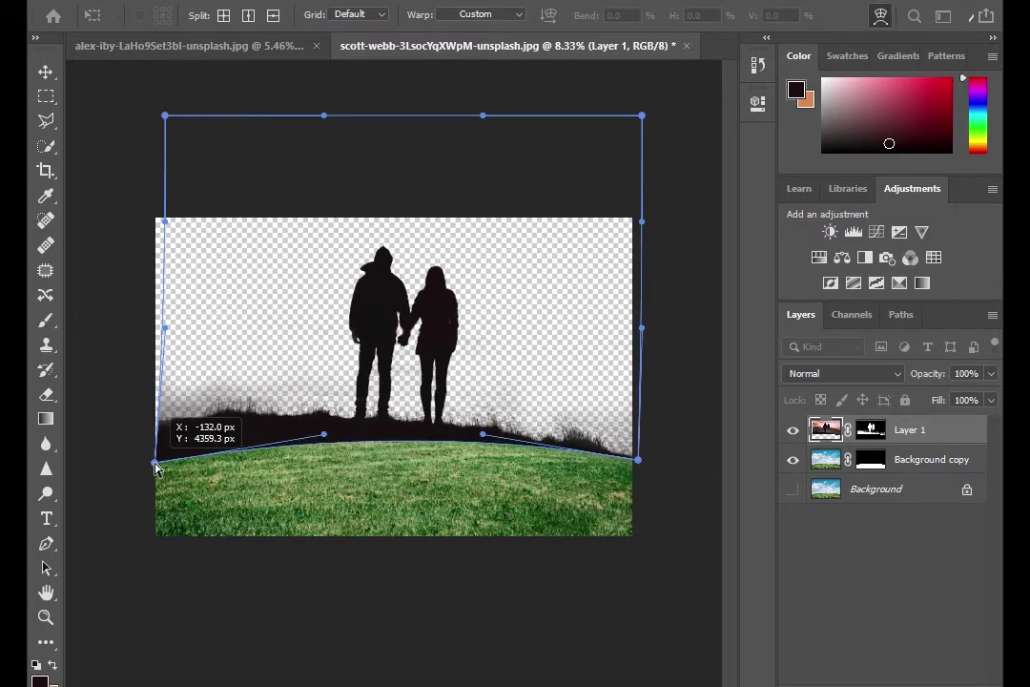
# Step: Nudge the warped silhouette slightly into place and commit the transform
pyautogui.rightClick(265, 391)
pyautogui.click(381, 46)
pyautogui.moveTo(436, 262); pyautogui.dragTo(432, 265)
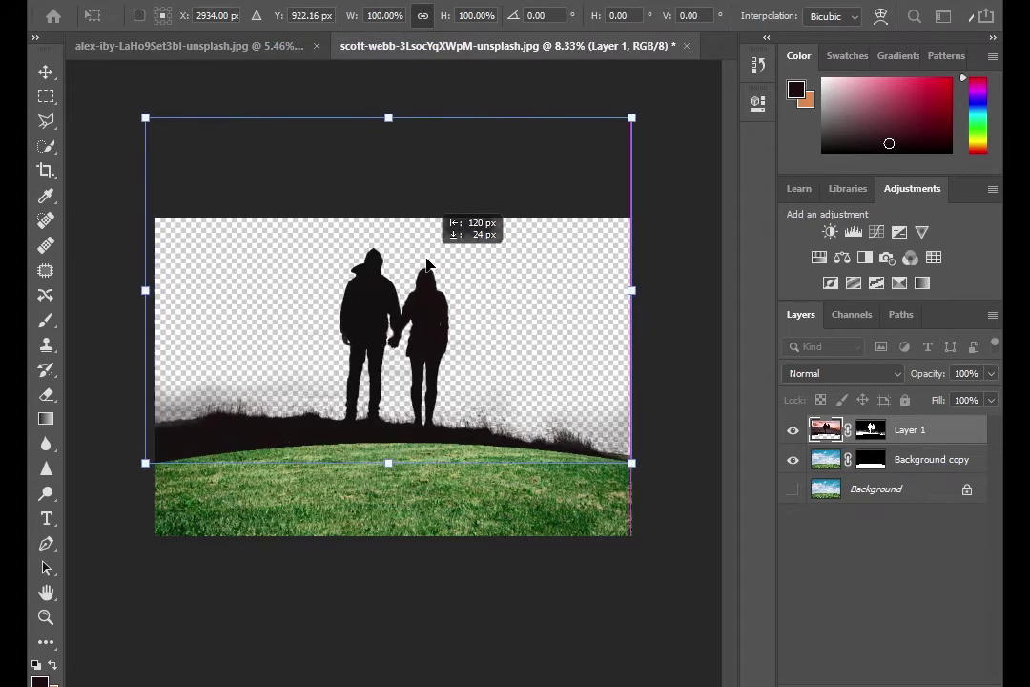
pyautogui.press('Return')
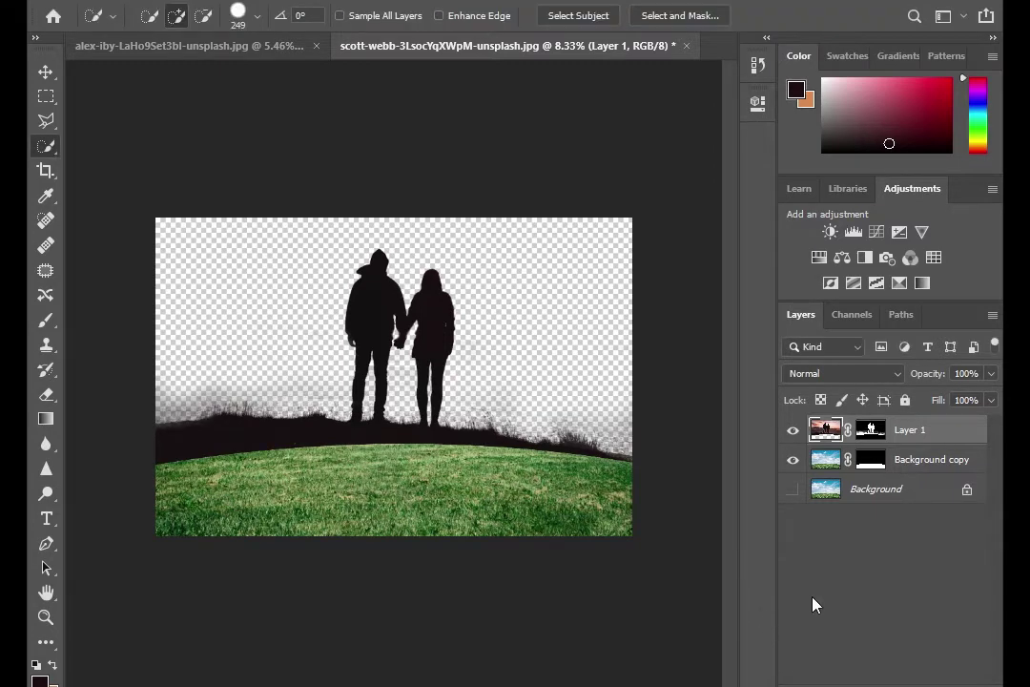
# Step: Add a strongly negative Exposure adjustment clipped to the silhouette layer
pyautogui.click(899, 232)
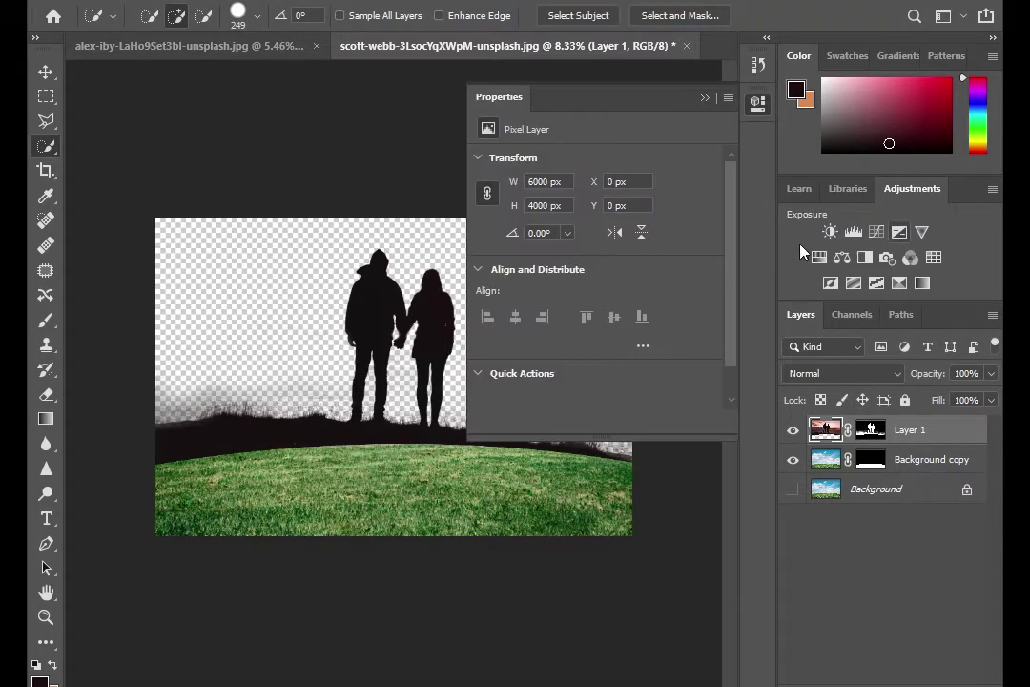
pyautogui.moveTo(595, 206); pyautogui.dragTo(507, 208)
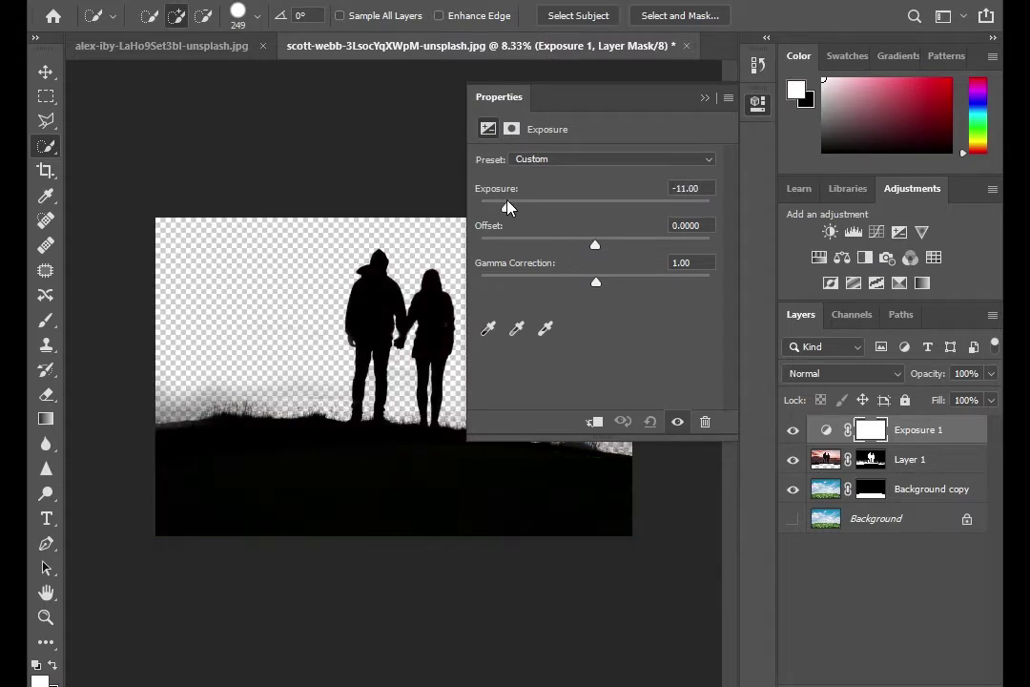
pyautogui.click(593, 421)
pyautogui.click(705, 97)
# Step: Copy the exposure above Background copy and drag the sunset sky photo into the document
pyautogui.moveTo(962, 432); pyautogui.dragTo(953, 475)
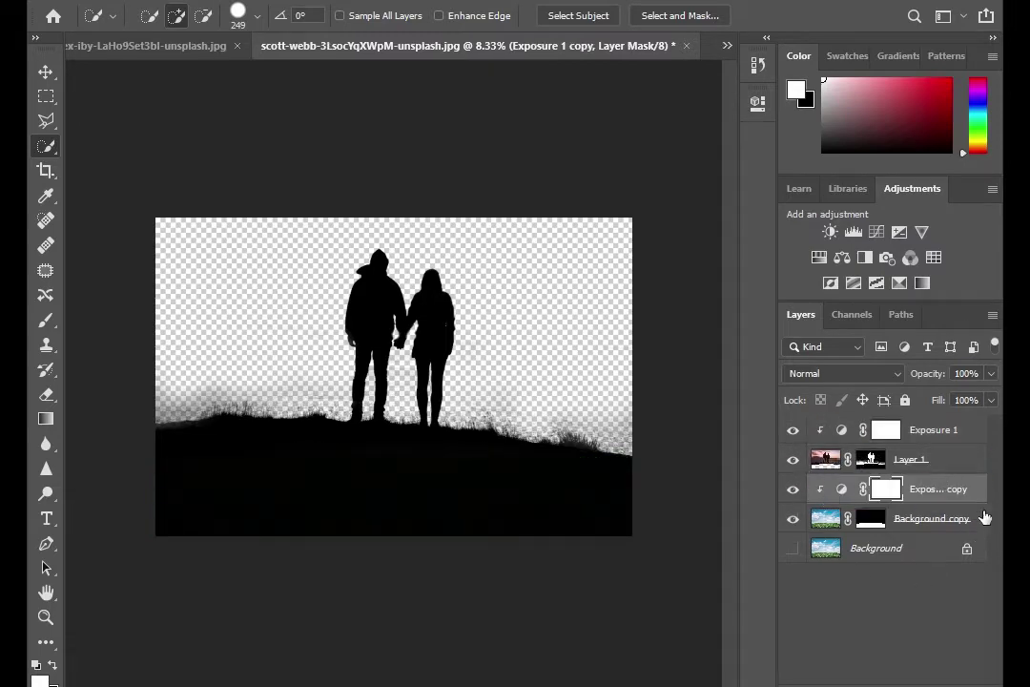
pyautogui.click(927, 516)
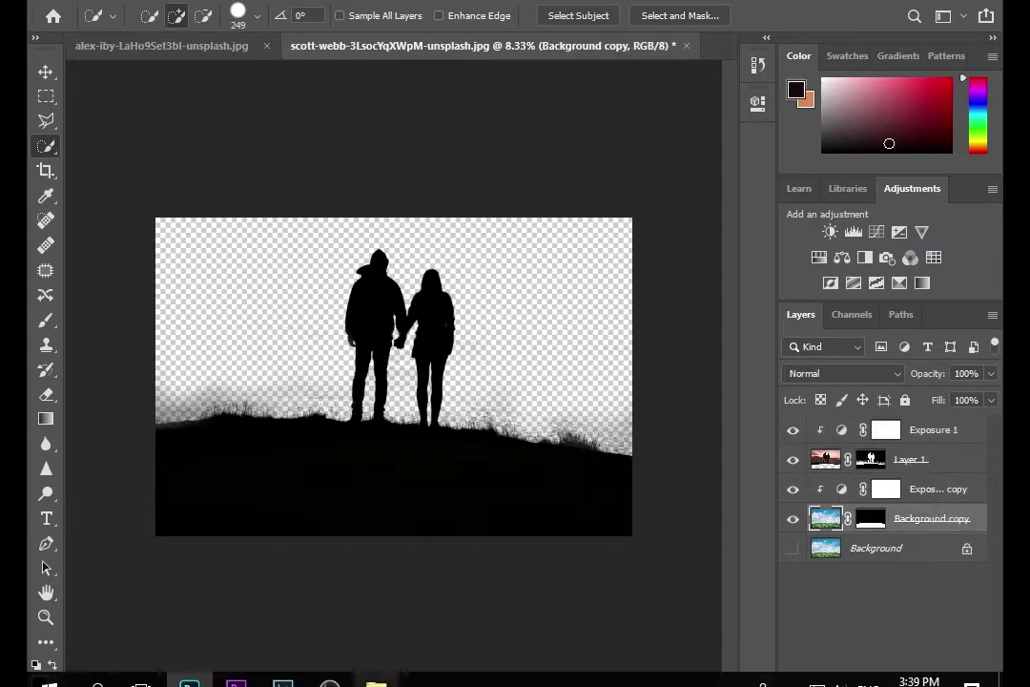
pyautogui.click(376, 679)
pyautogui.moveTo(927, 141)
pyautogui.mouseDown()
pyautogui.moveTo(237, 482)
pyautogui.moveTo(217, 414)
pyautogui.mouseUp()
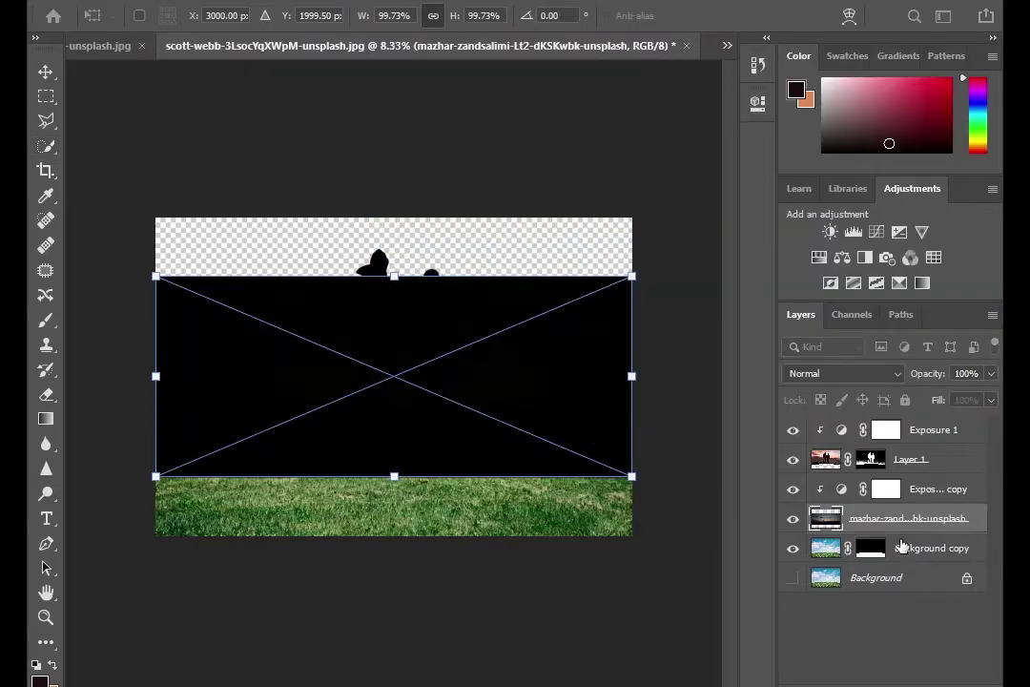
# Step: Place the sunset photo beneath the grass layer and clip the exposure copy to the grass
pyautogui.press('Return')
pyautogui.moveTo(925, 563); pyautogui.dragTo(912, 564)
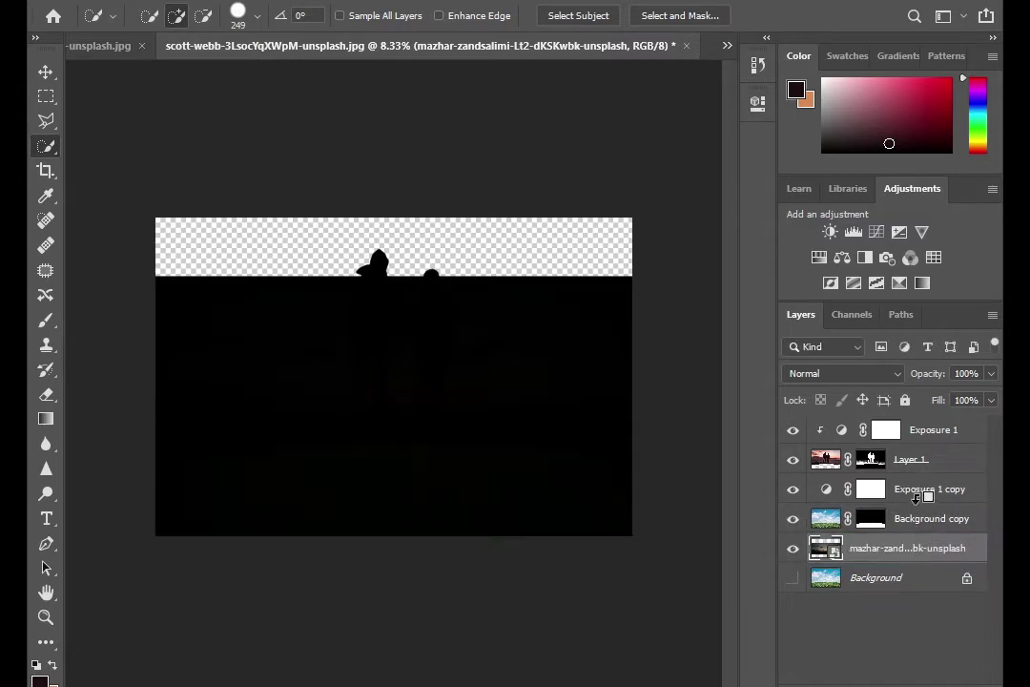
pyautogui.keyDown('alt'); pyautogui.click(915, 498); pyautogui.keyUp('alt')
# Step: Scale the sunset photo up to fill the sky, then rasterize its layer
pyautogui.hotkey('ctrl', 't')
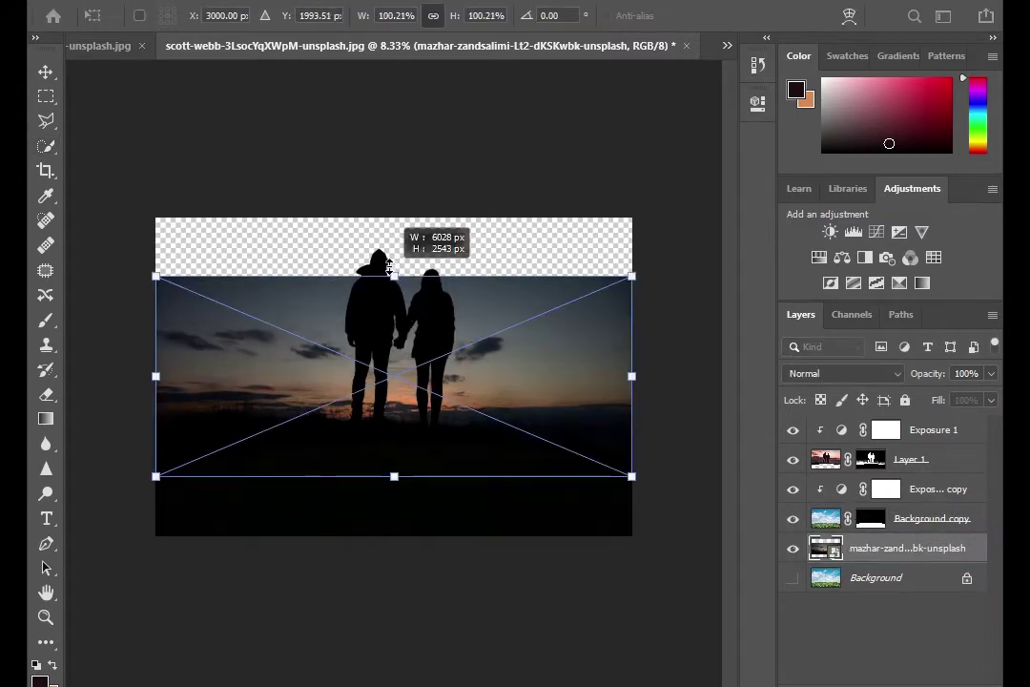
pyautogui.moveTo(393, 278); pyautogui.dragTo(393, 246)
pyautogui.moveTo(424, 327)
pyautogui.mouseDown()
pyautogui.moveTo(442, 300)
pyautogui.moveTo(443, 319)
pyautogui.mouseUp()
pyautogui.moveTo(419, 239)
pyautogui.mouseDown()
pyautogui.moveTo(417, 195)
pyautogui.moveTo(416, 218)
pyautogui.mouseUp()
pyautogui.moveTo(408, 300); pyautogui.dragTo(396, 300)
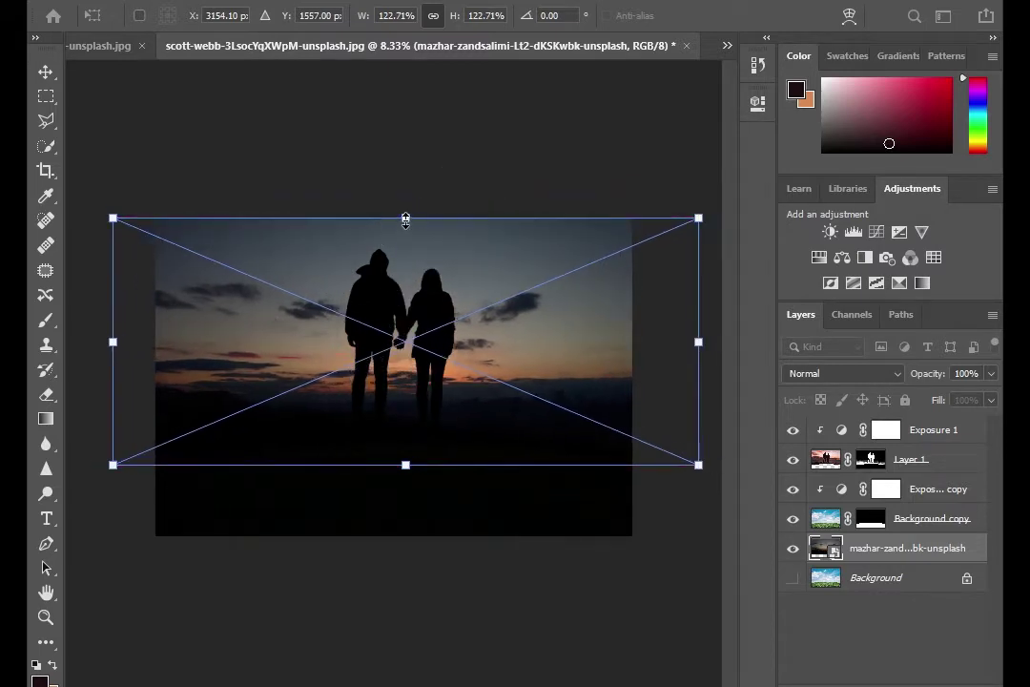
pyautogui.moveTo(406, 221); pyautogui.dragTo(406, 200)
pyautogui.moveTo(412, 321)
pyautogui.mouseDown()
pyautogui.moveTo(400, 322)
pyautogui.moveTo(420, 340)
pyautogui.mouseUp()
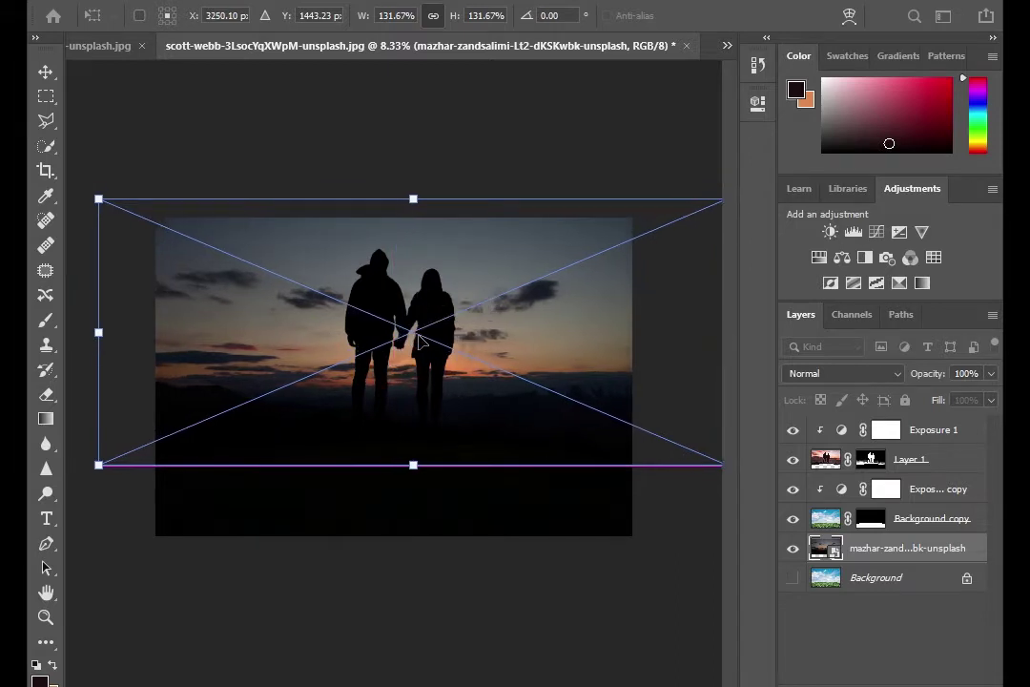
pyautogui.press('Return')
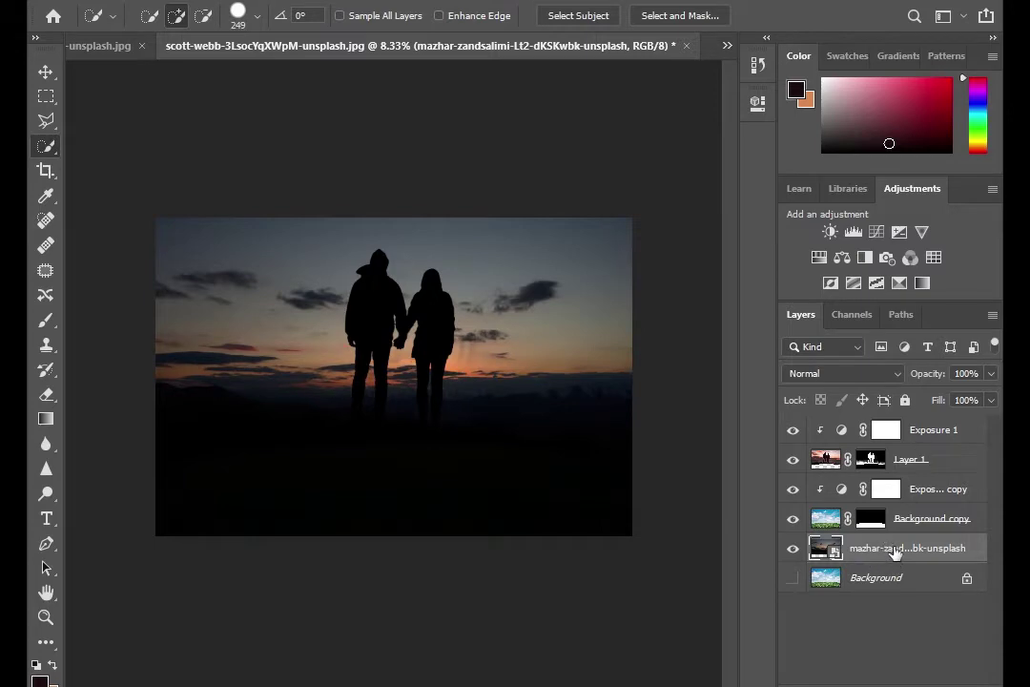
pyautogui.rightClick(892, 551)
pyautogui.click(706, 343)
# Step: Extend the canvas upward above the sunset sky and raise the bottom edge of the crop
pyautogui.press('v')
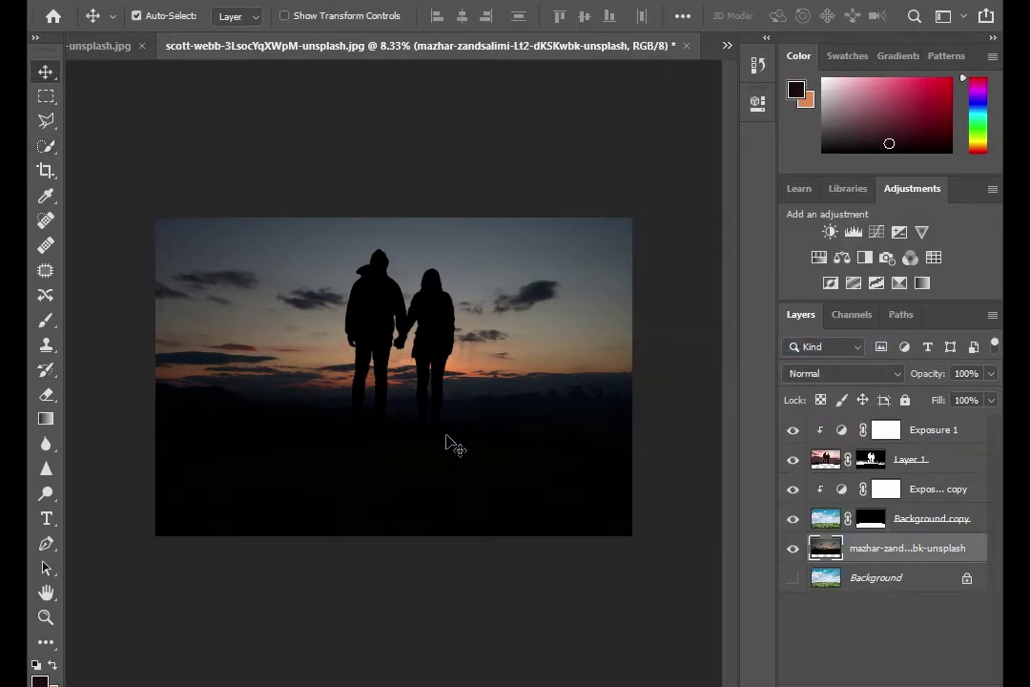
pyautogui.press('c')
pyautogui.moveTo(412, 216); pyautogui.dragTo(414, 168)
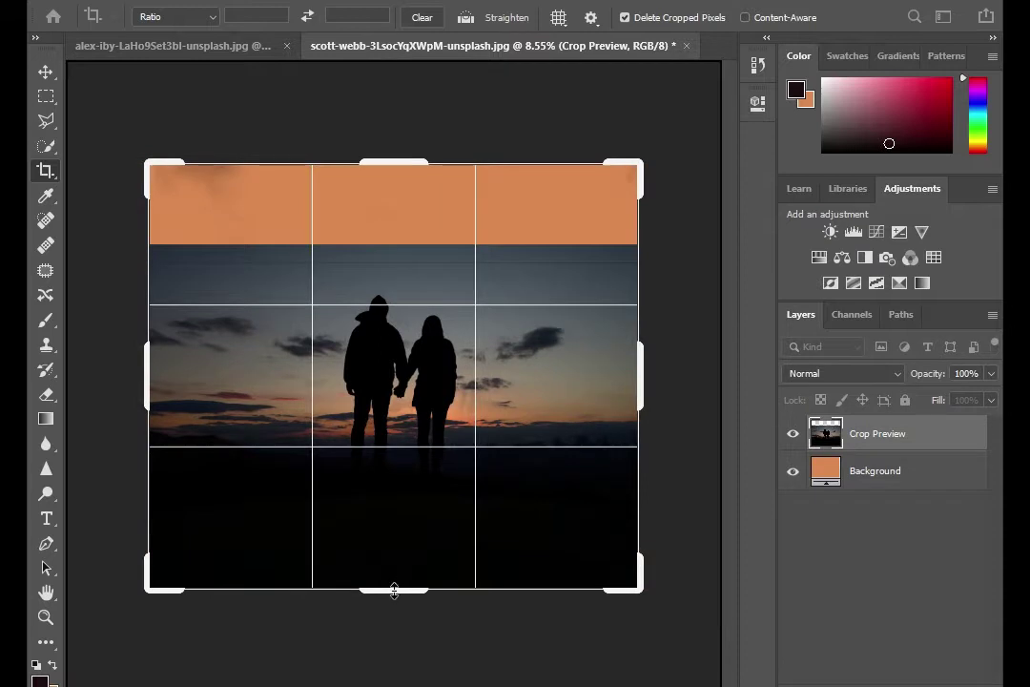
pyautogui.moveTo(394, 592); pyautogui.dragTo(405, 559)
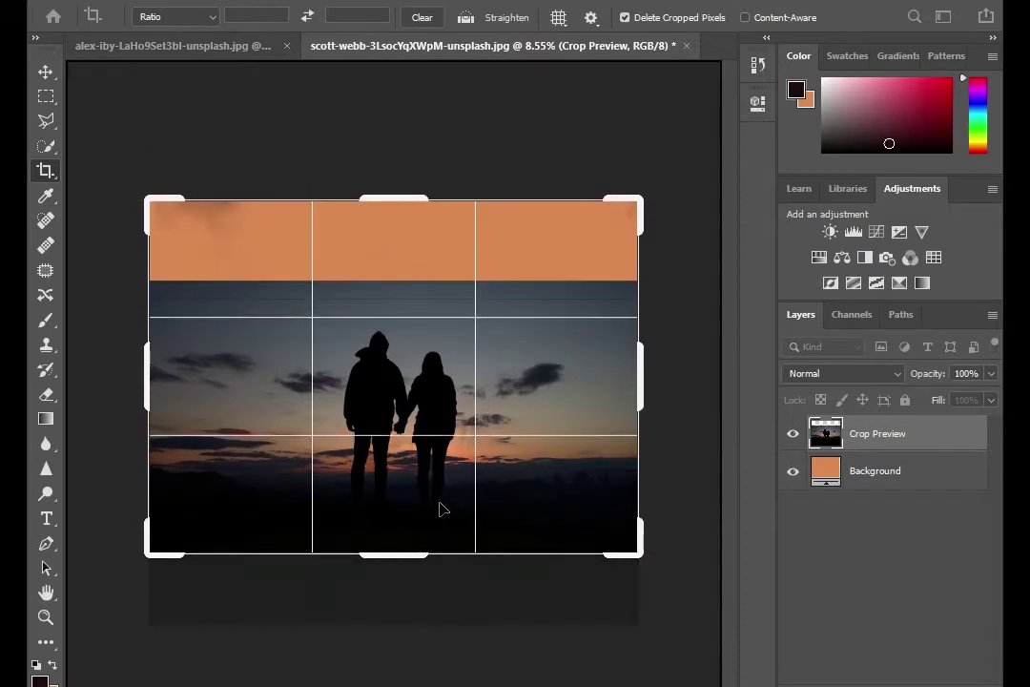
pyautogui.moveTo(393, 200); pyautogui.dragTo(396, 190)
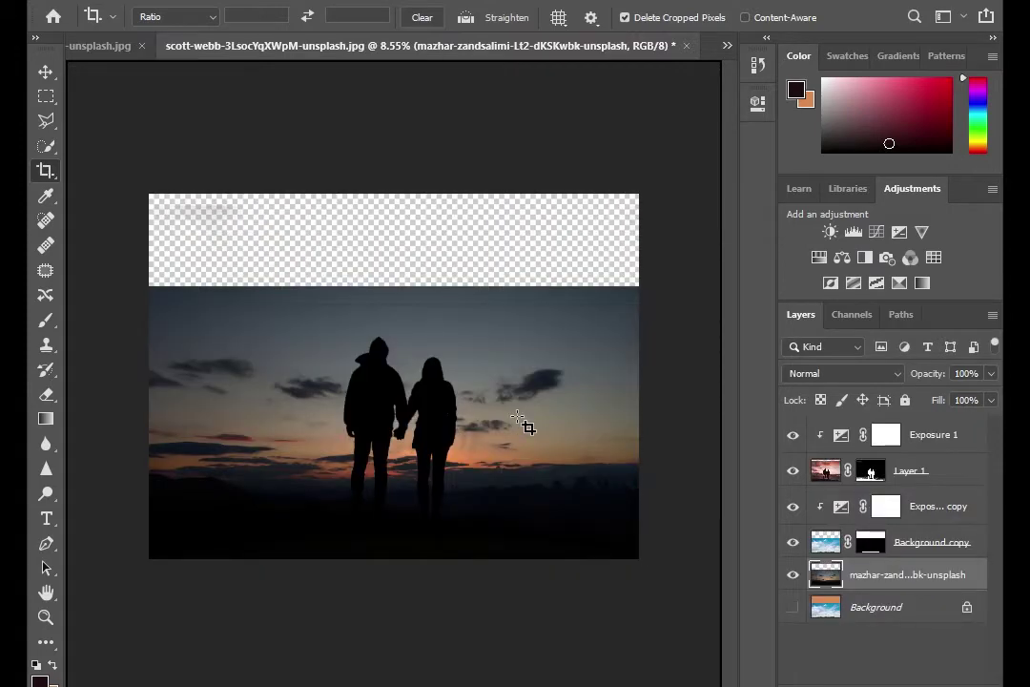
# Step: Place the city dusk sky photo and enlarge it to about 163% so it fills the taller canvas
pyautogui.press('v')
pyautogui.click(381, 674)
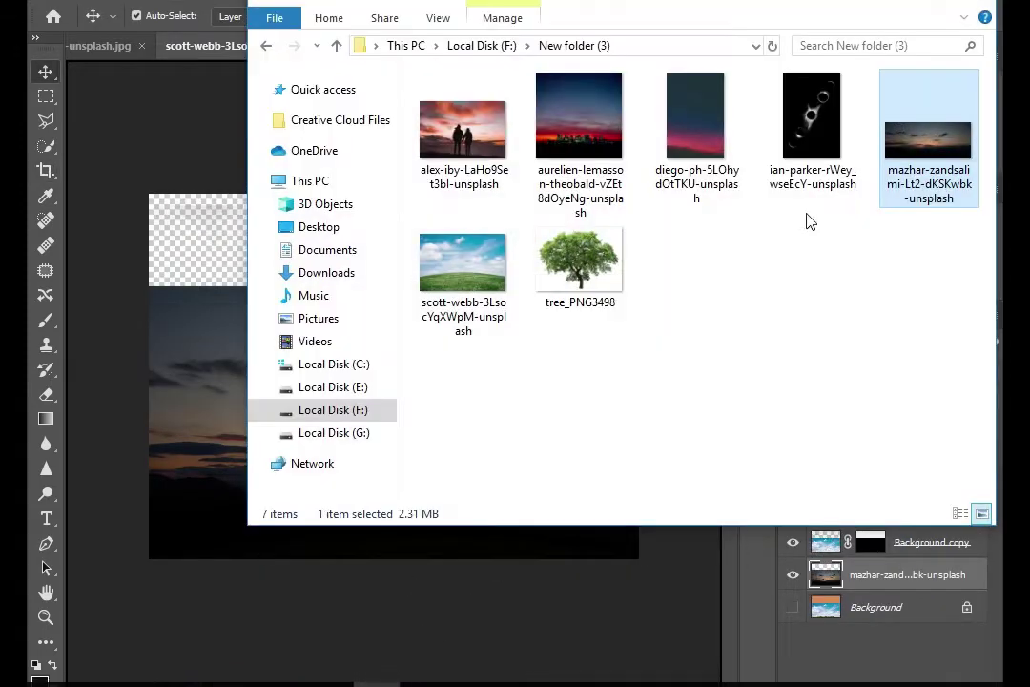
pyautogui.moveTo(579, 119); pyautogui.dragTo(208, 331)
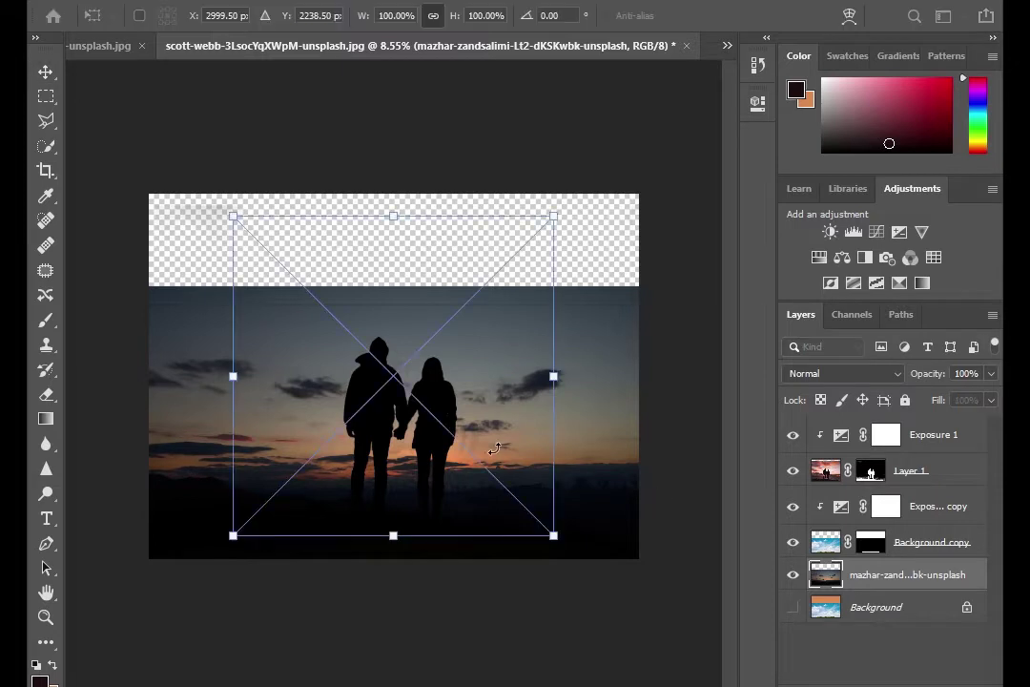
pyautogui.moveTo(394, 212); pyautogui.dragTo(428, 78)
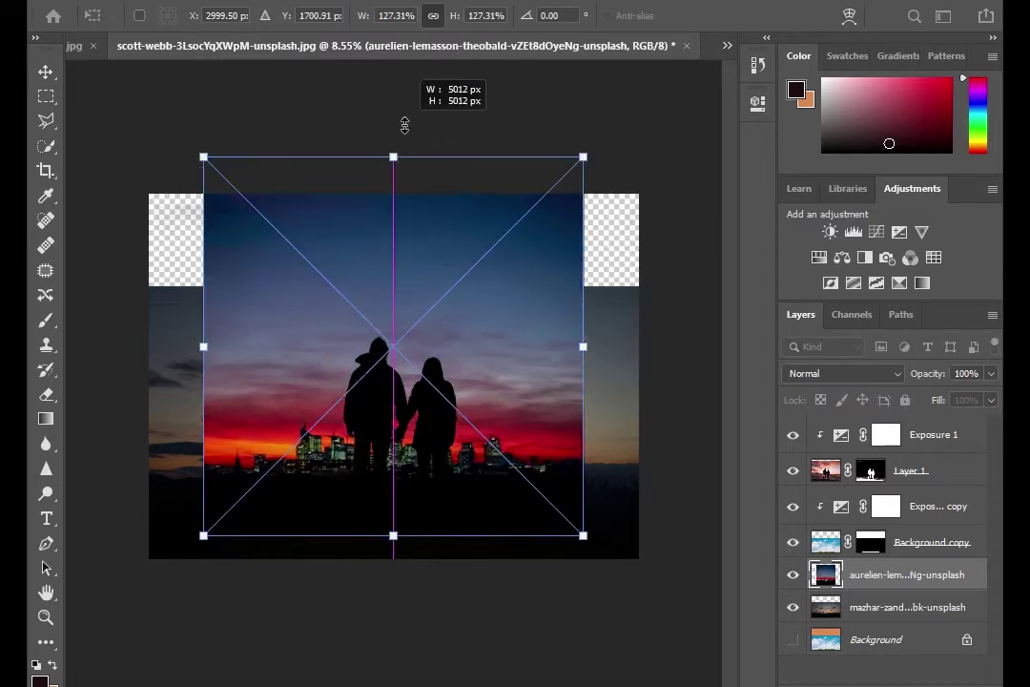
pyautogui.moveTo(445, 148)
pyautogui.mouseDown()
pyautogui.moveTo(451, 231)
pyautogui.moveTo(442, 202)
pyautogui.mouseUp()
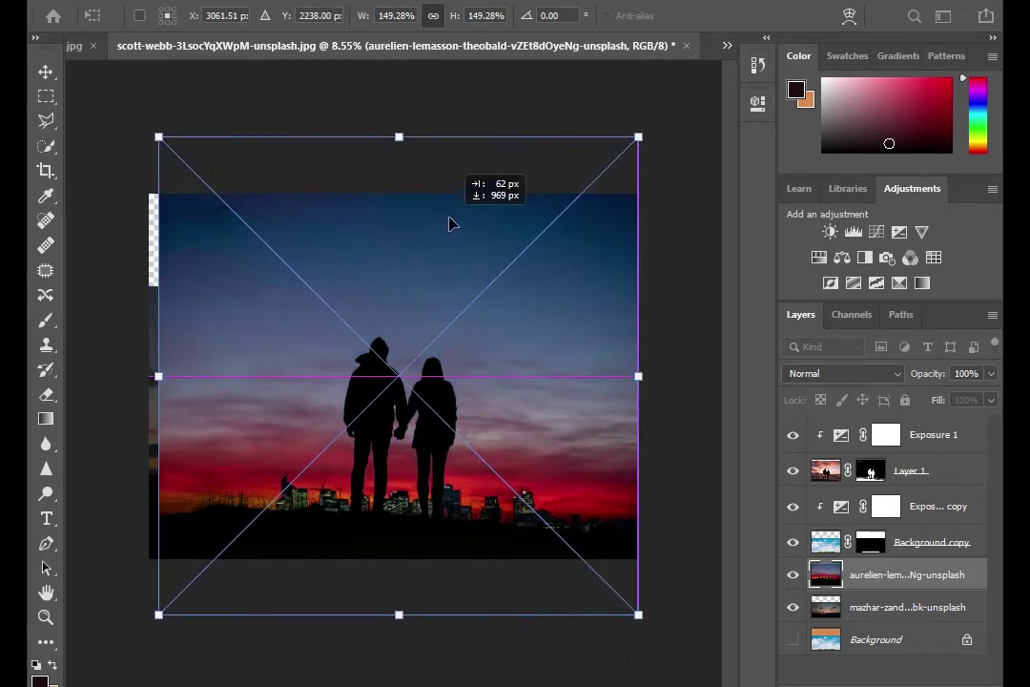
pyautogui.moveTo(393, 121); pyautogui.dragTo(393, 76)
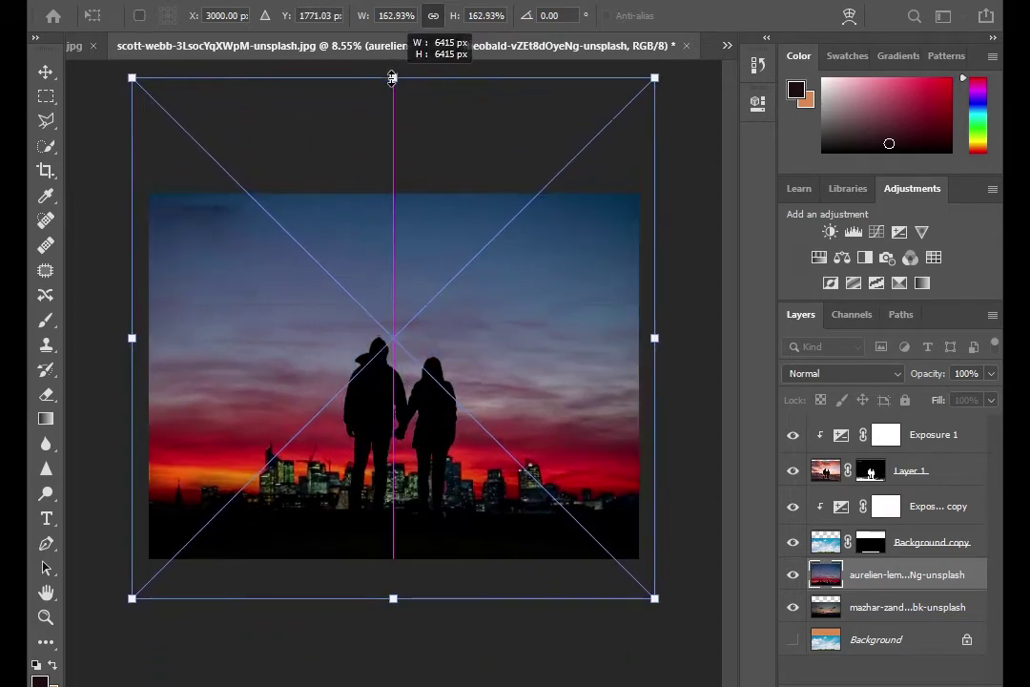
pyautogui.press('Return')
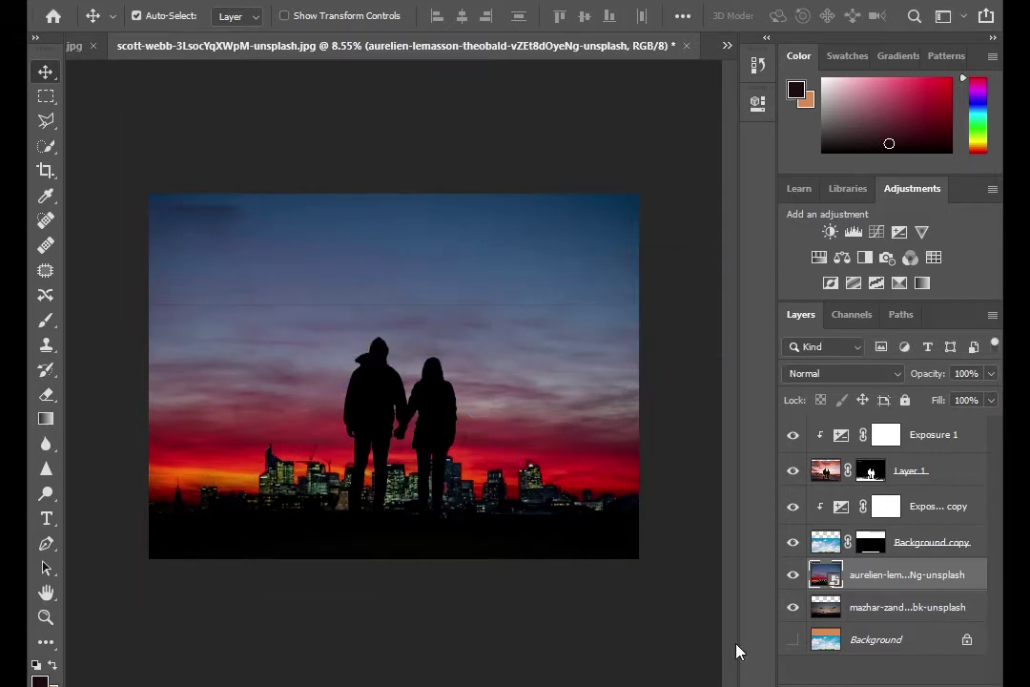
# Step: Select the grass and silhouette layer masks with a black brush ready
pyautogui.click(856, 541)
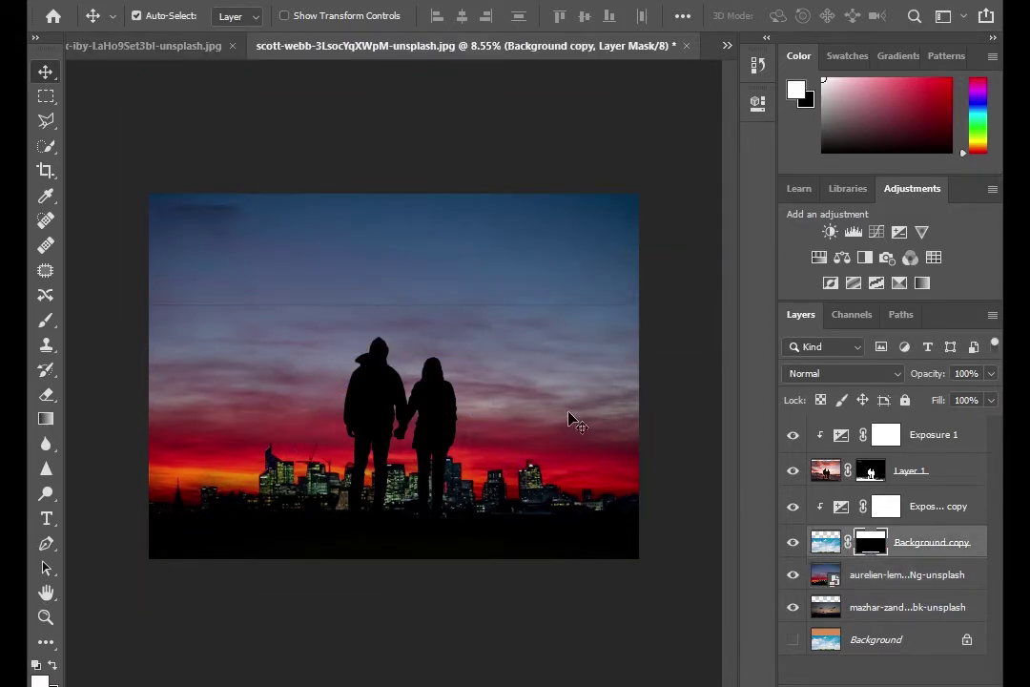
pyautogui.press('b')
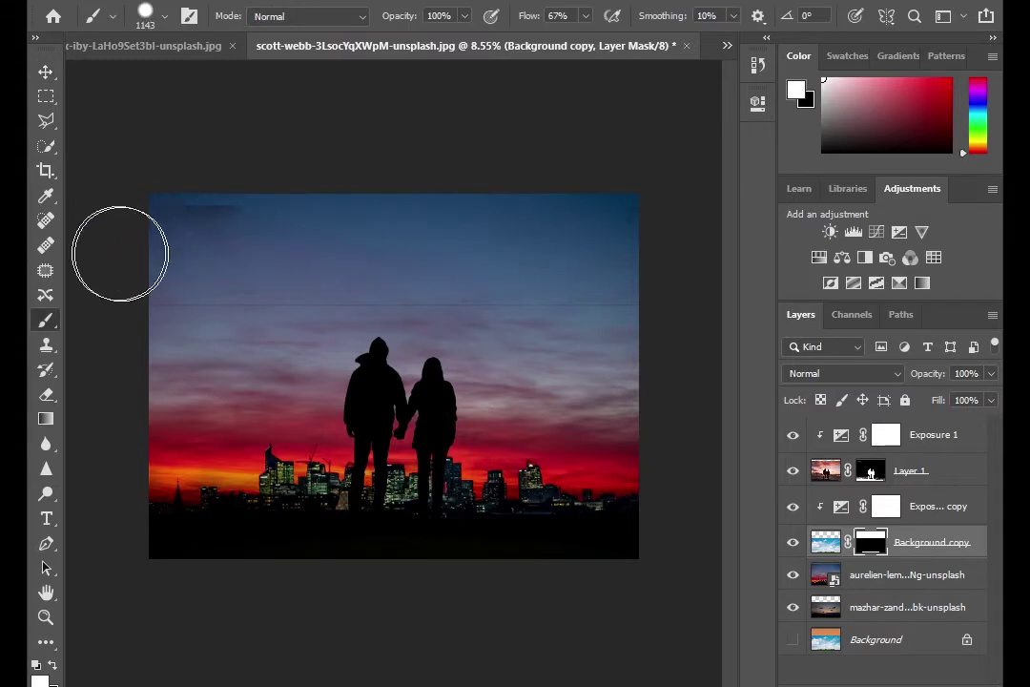
pyautogui.press('x')
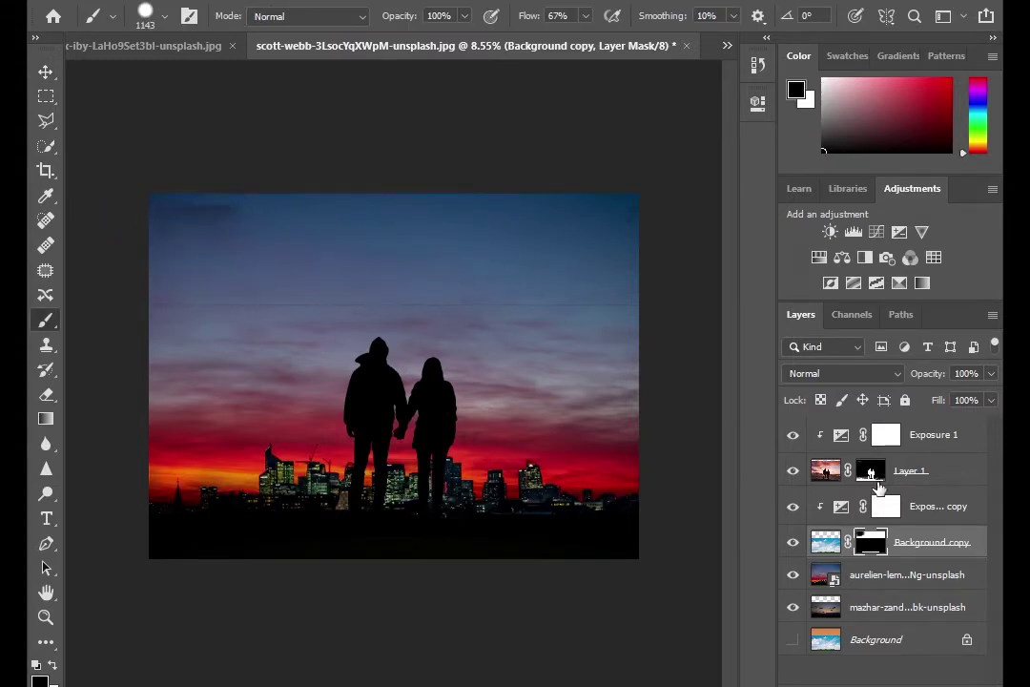
pyautogui.click(870, 470)
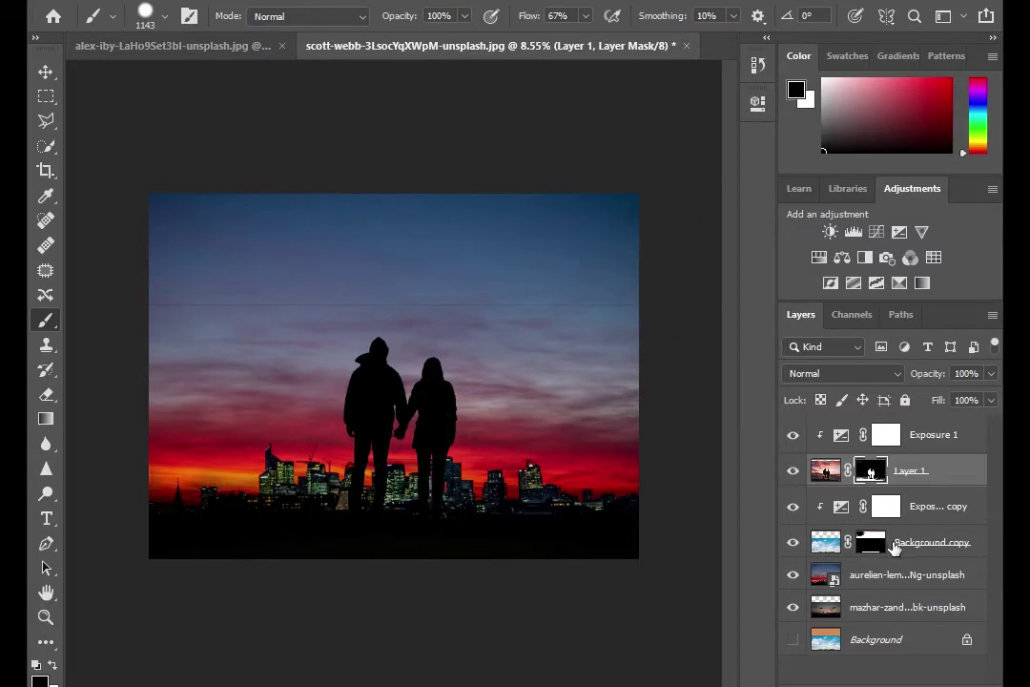
pyautogui.click(870, 542)
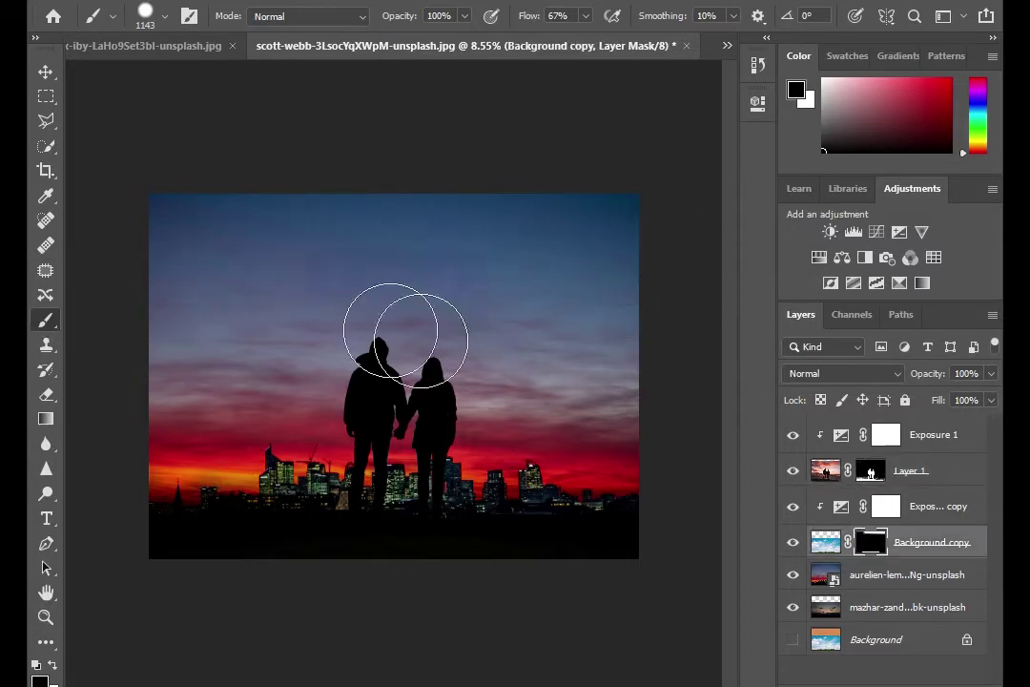
# Step: Rasterize the city dusk sky layer and give it an inverted, fully black mask
pyautogui.click(884, 579)
pyautogui.rightClick(887, 579)
pyautogui.click(730, 342)
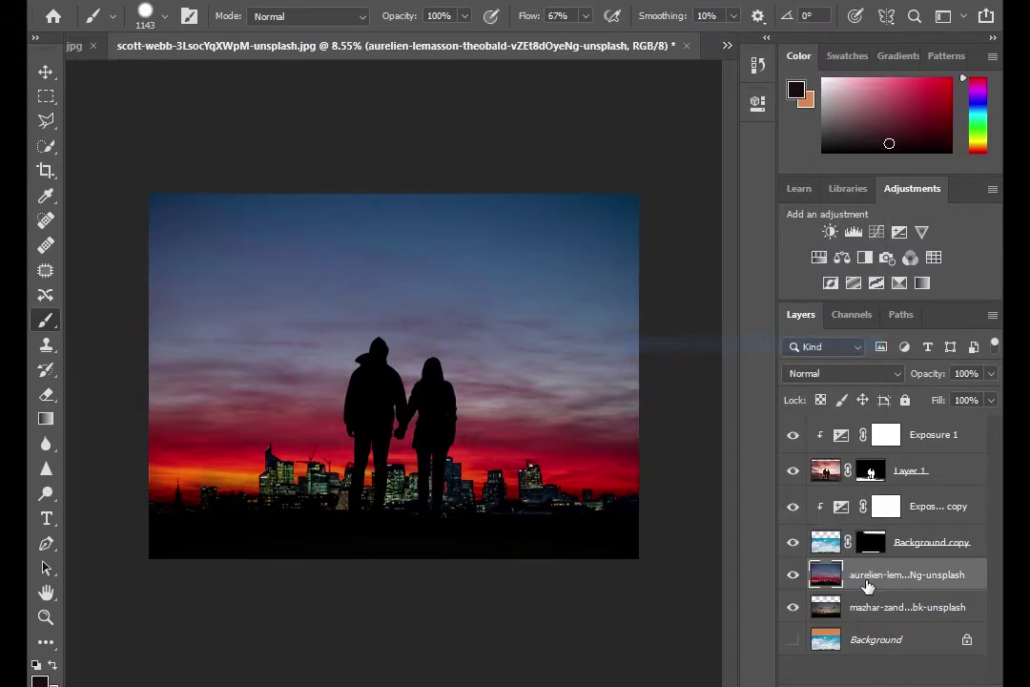
pyautogui.click(860, 683)
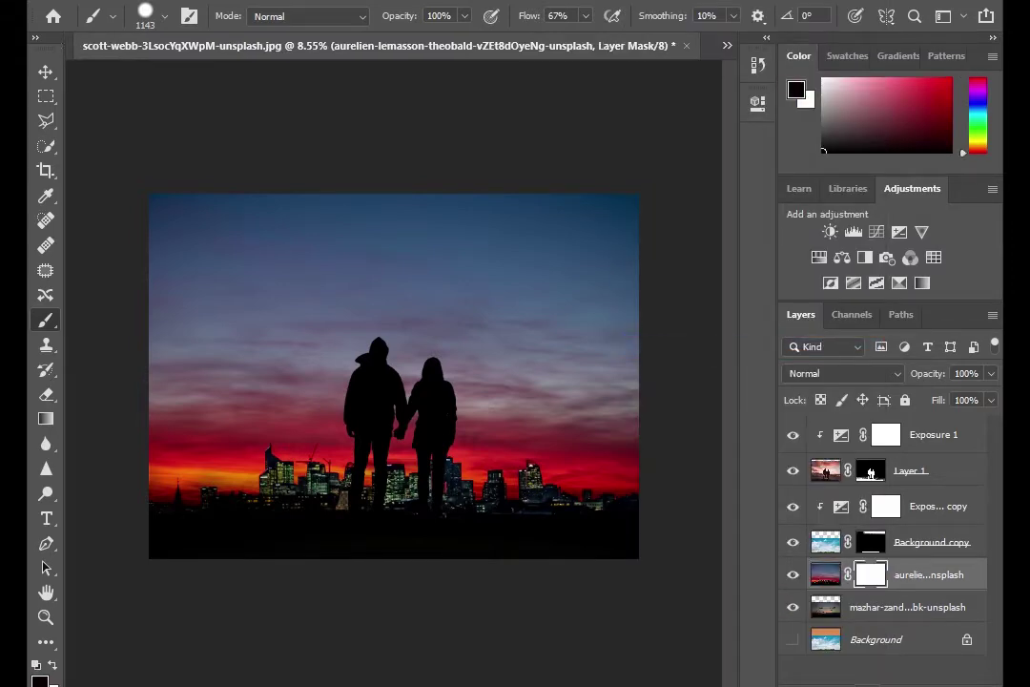
pyautogui.hotkey('ctrl', 'i')
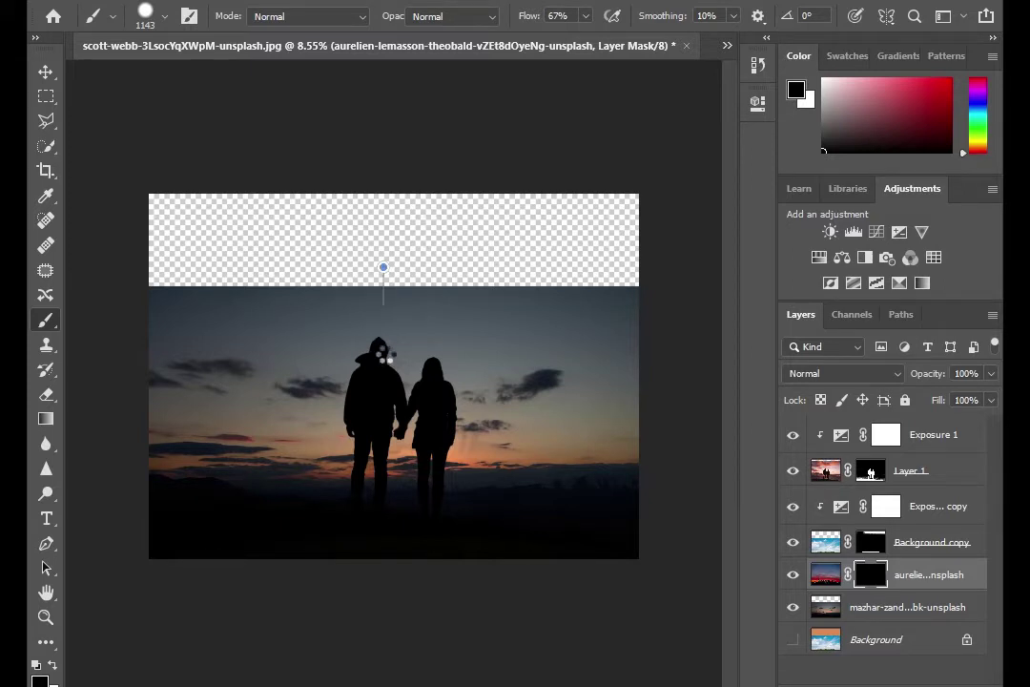
# Step: Paint briefly on the city sky mask, then re-invert it and prepare the Gradient tool's colours
pyautogui.moveTo(385, 355); pyautogui.dragTo(386, 350)
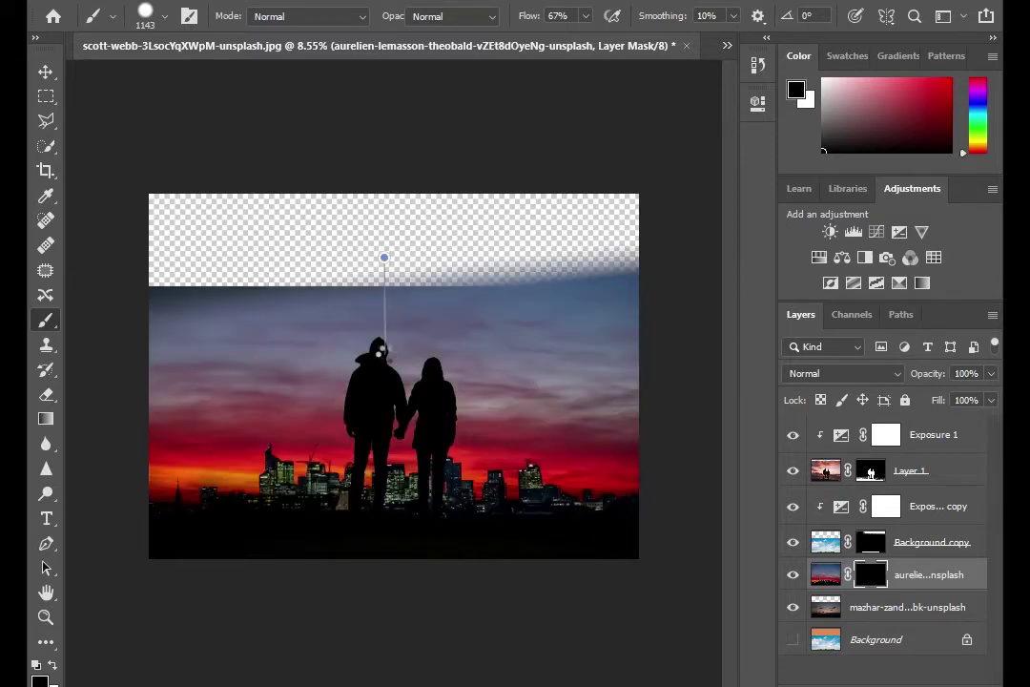
pyautogui.moveTo(383, 355); pyautogui.dragTo(388, 354)
pyautogui.press('g')
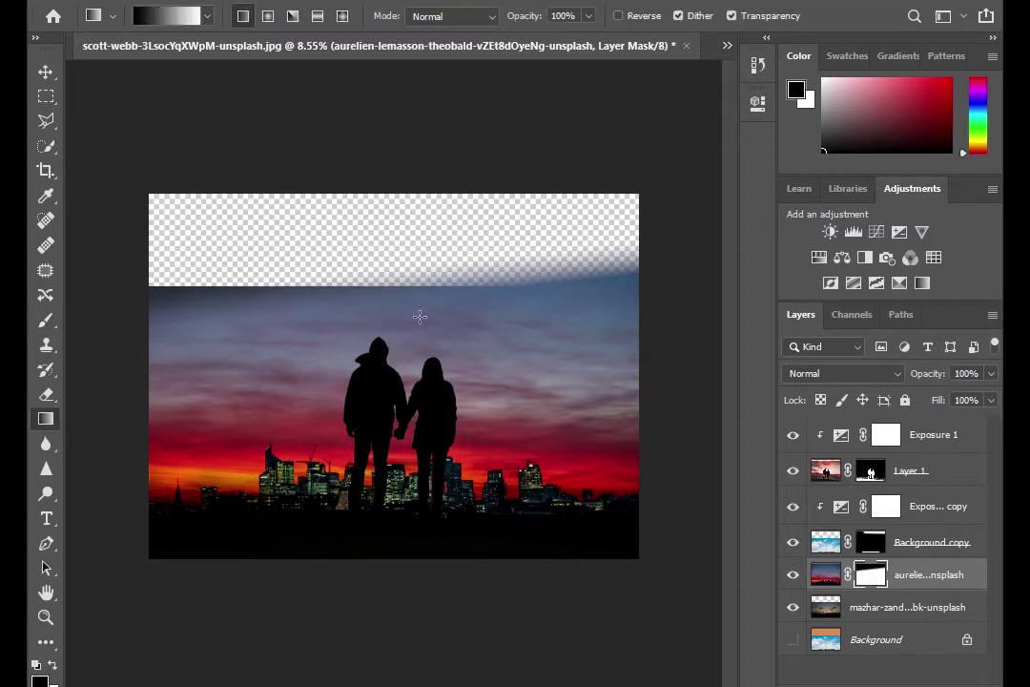
pyautogui.hotkey('ctrl', 'i')
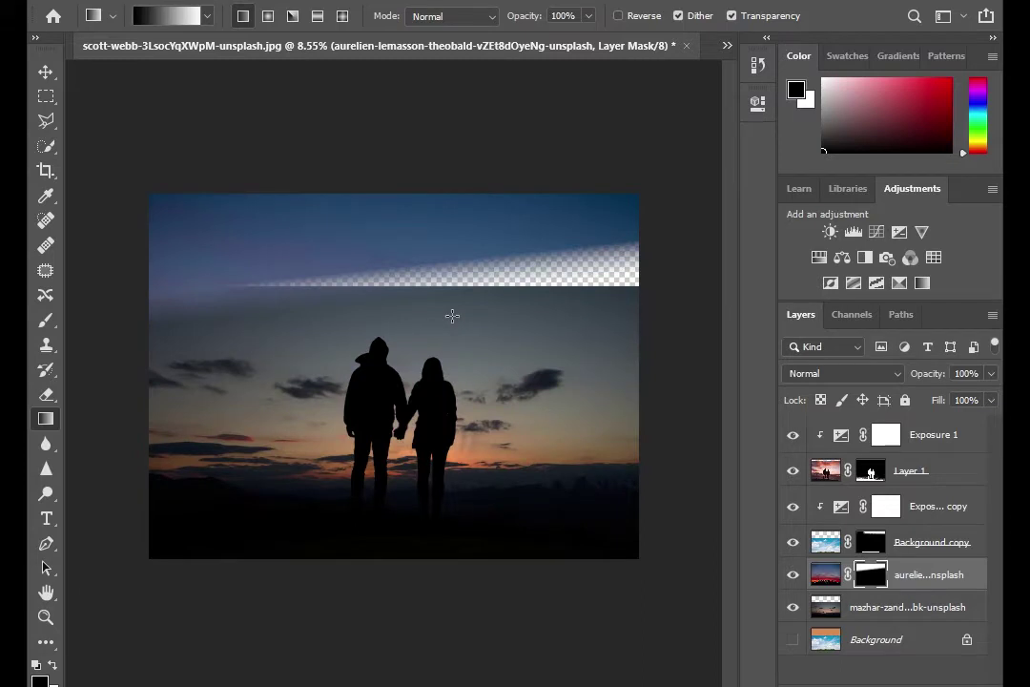
pyautogui.press('x')
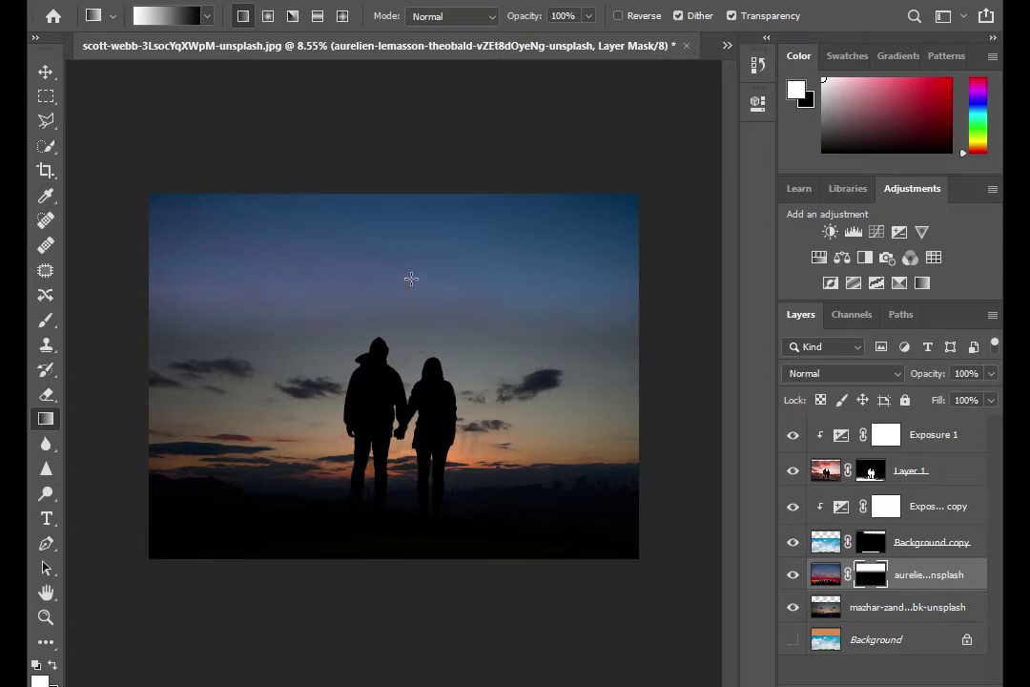
# Step: Draw gradients on the mask to blend the city's blue sky into the dusk scene
pyautogui.moveTo(408, 406); pyautogui.dragTo(415, 421)
pyautogui.moveTo(409, 419); pyautogui.dragTo(411, 421)
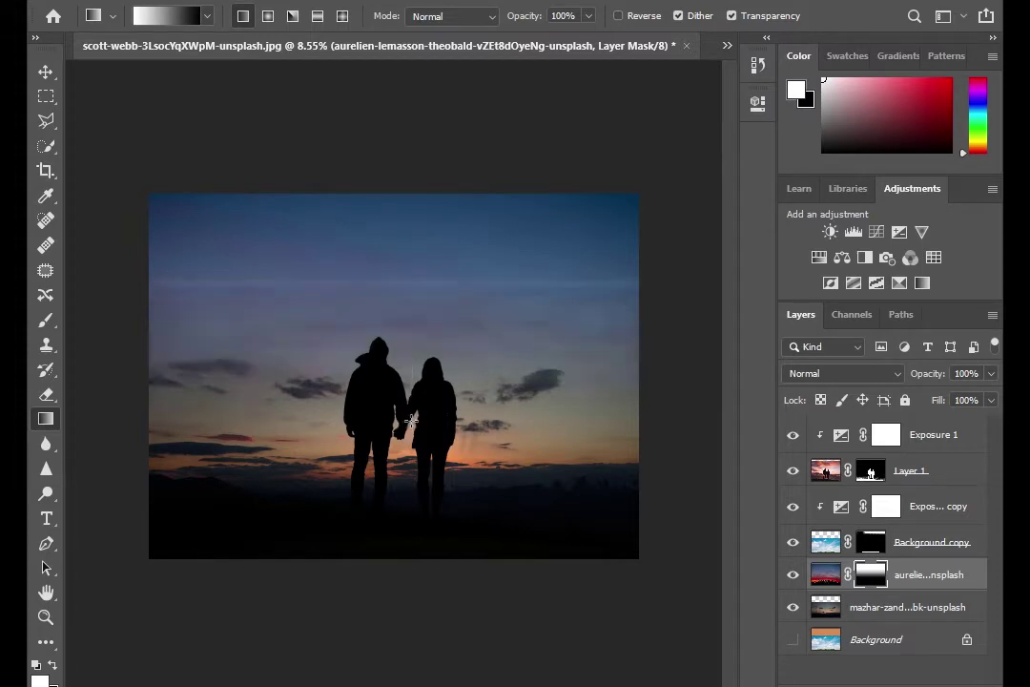
pyautogui.moveTo(412, 295); pyautogui.dragTo(417, 430)
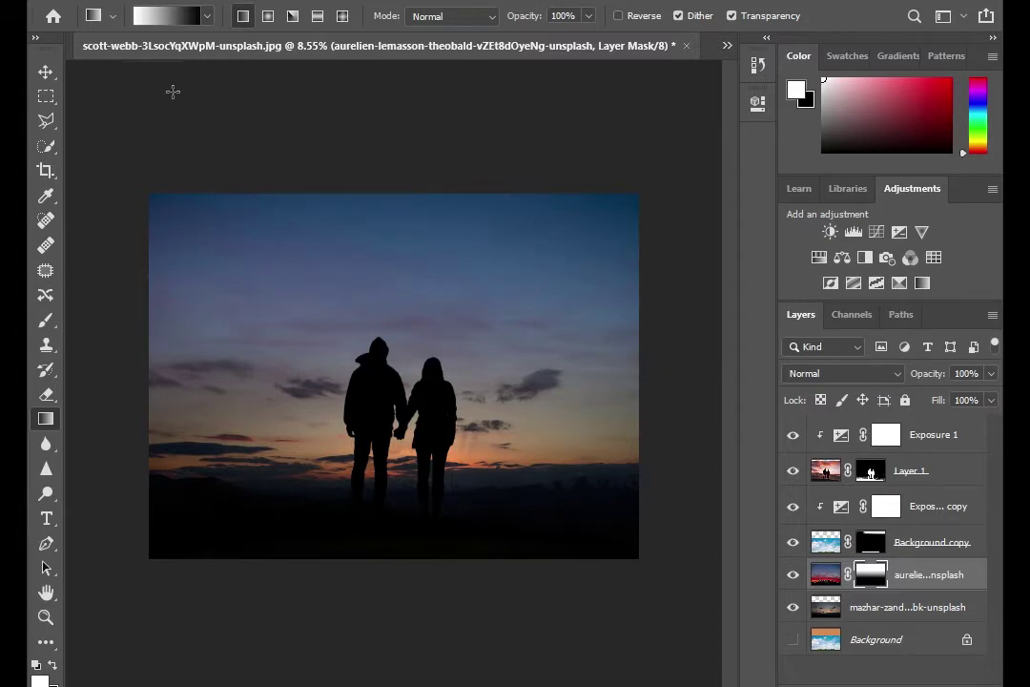
pyautogui.press('v')
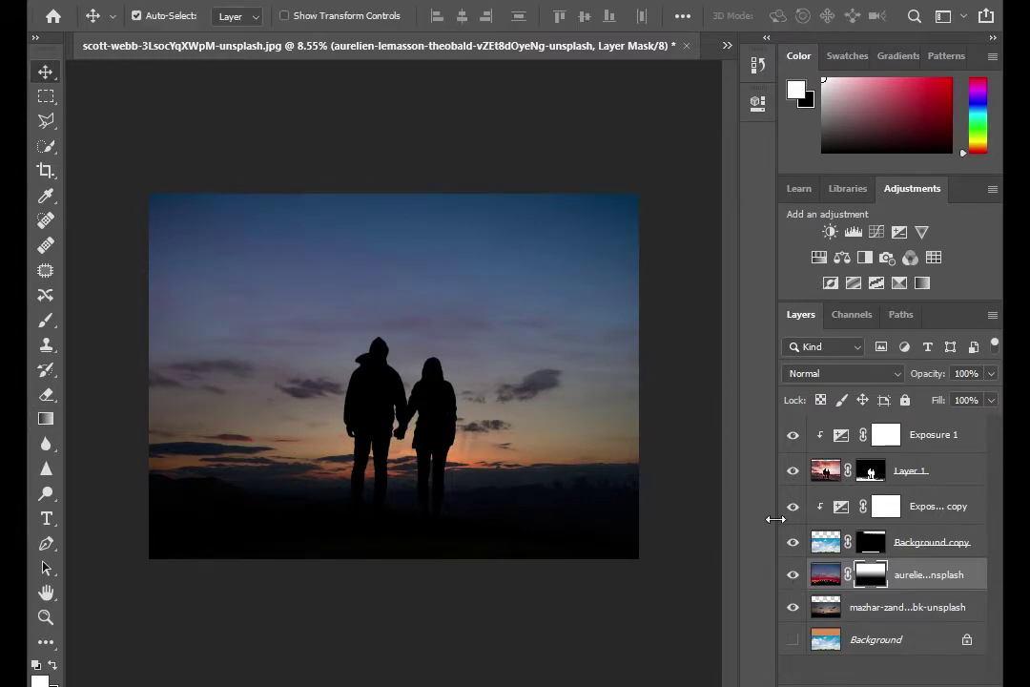
# Step: Add a clipped Hue/Saturation adjustment (Hue −11, Saturation −31, Lightness −36) and a new empty top layer
pyautogui.click(825, 264)
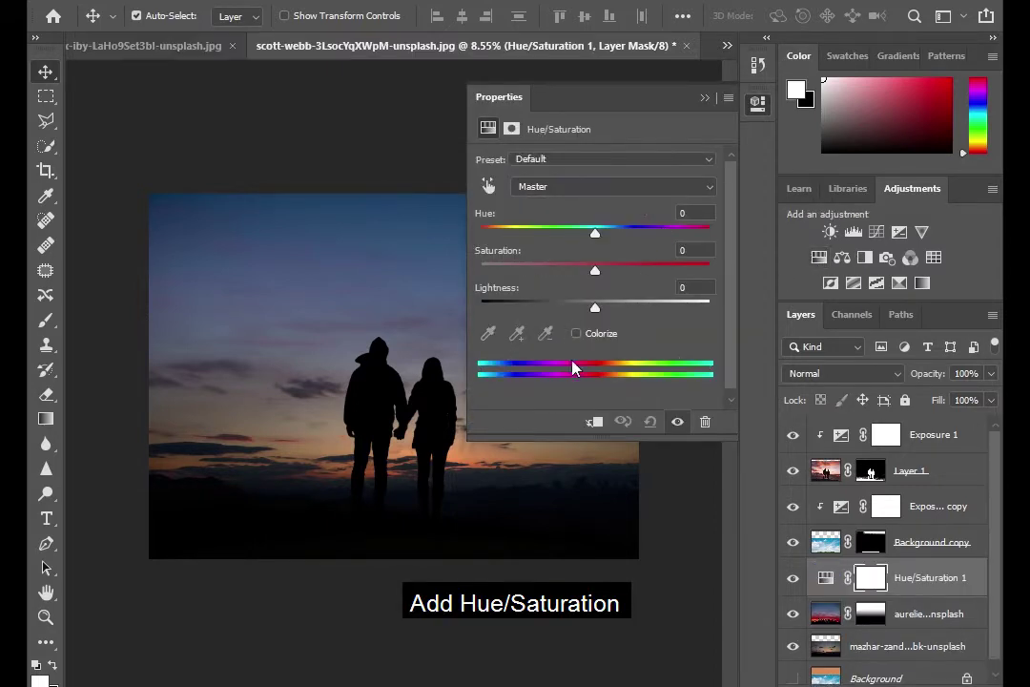
pyautogui.click(593, 421)
pyautogui.moveTo(599, 234)
pyautogui.mouseDown()
pyautogui.moveTo(533, 271)
pyautogui.moveTo(560, 271)
pyautogui.mouseUp()
pyautogui.moveTo(594, 307); pyautogui.dragTo(554, 307)
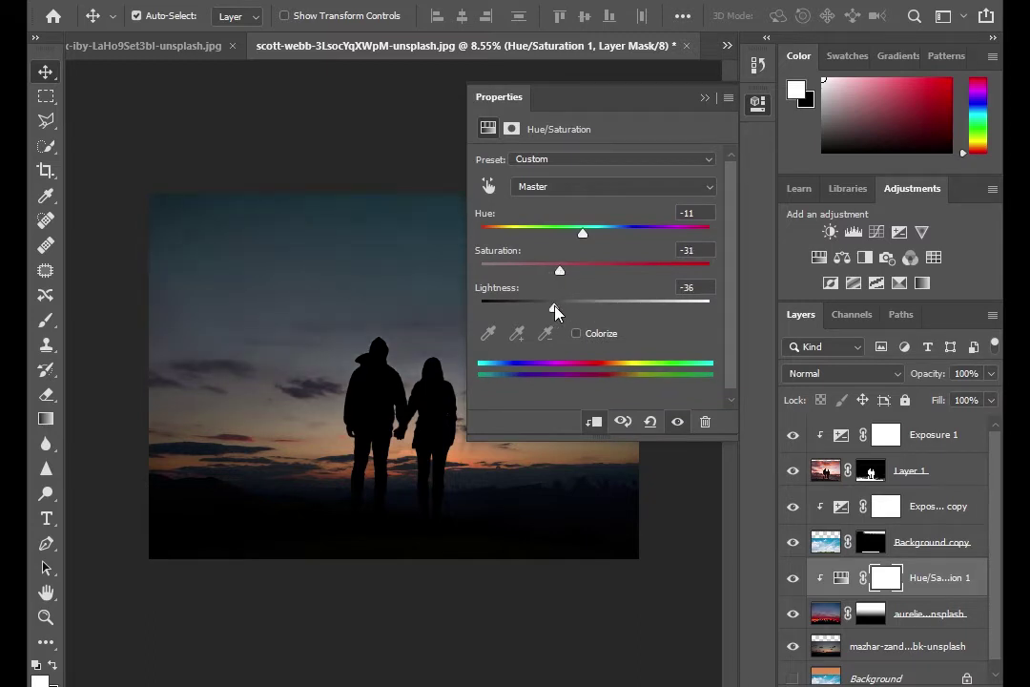
pyautogui.click(712, 107)
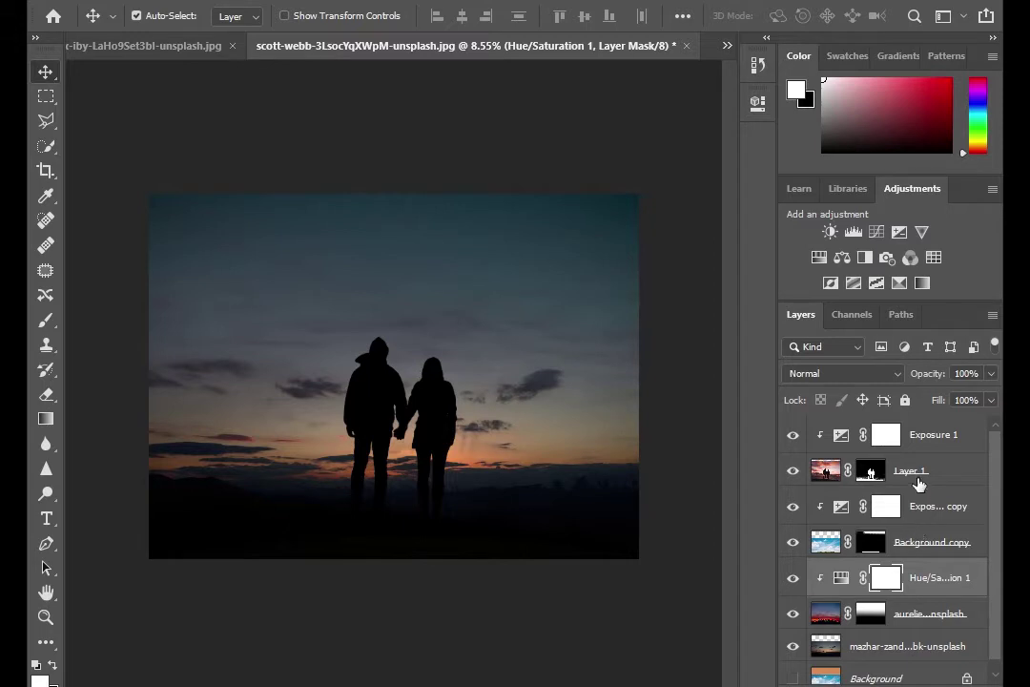
pyautogui.click(929, 437)
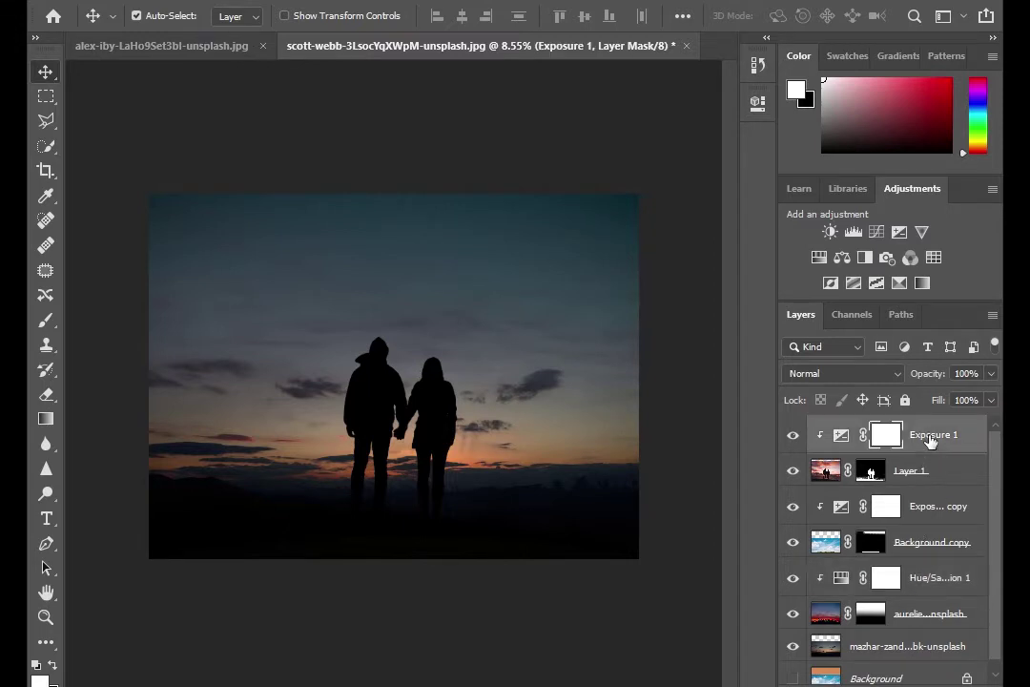
pyautogui.hotkey('ctrl', 'shift', 'alt', 'n')
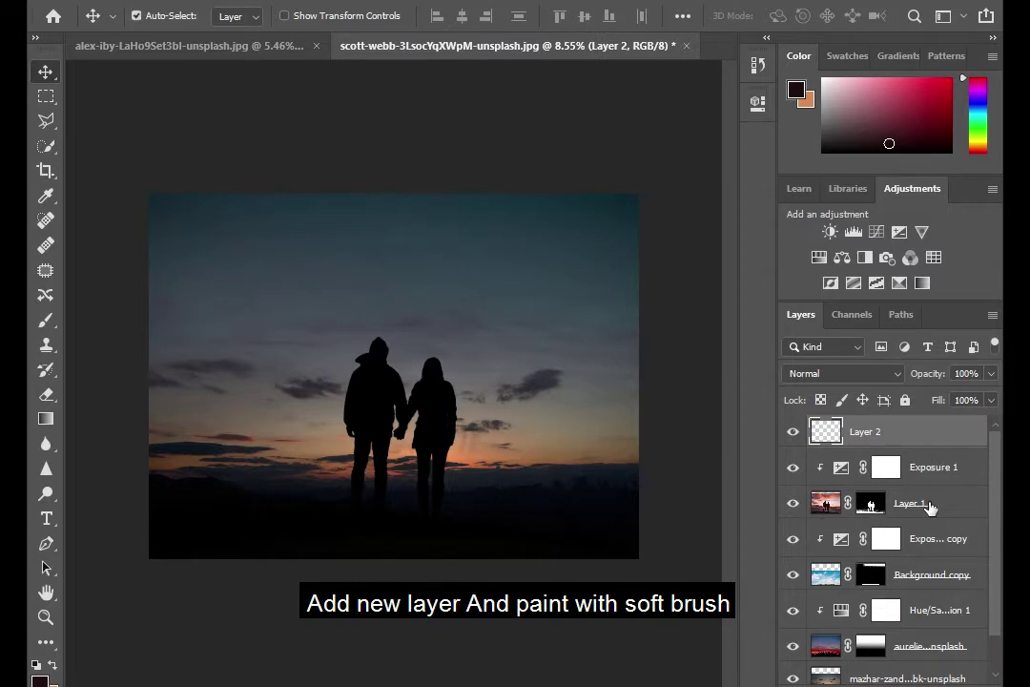
# Step: Duplicate Layer 1, apply the copy's mask, and hide the original Layer 1
pyautogui.click(929, 508)
pyautogui.hotkey('ctrl', 'j')
pyautogui.press('ctrl')
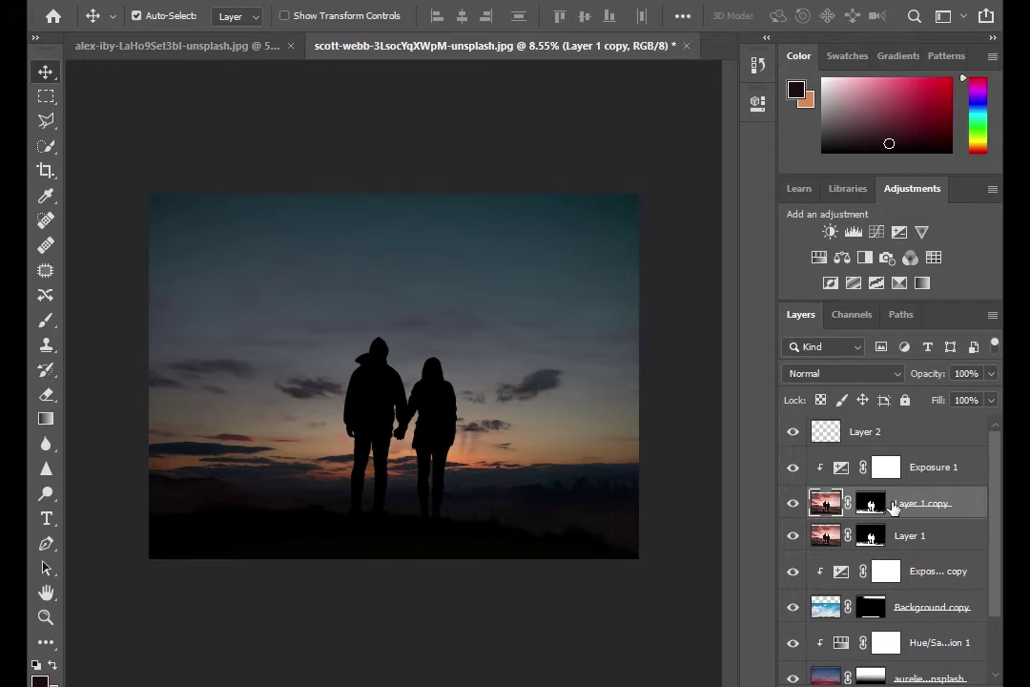
pyautogui.rightClick(870, 504)
pyautogui.click(864, 555)
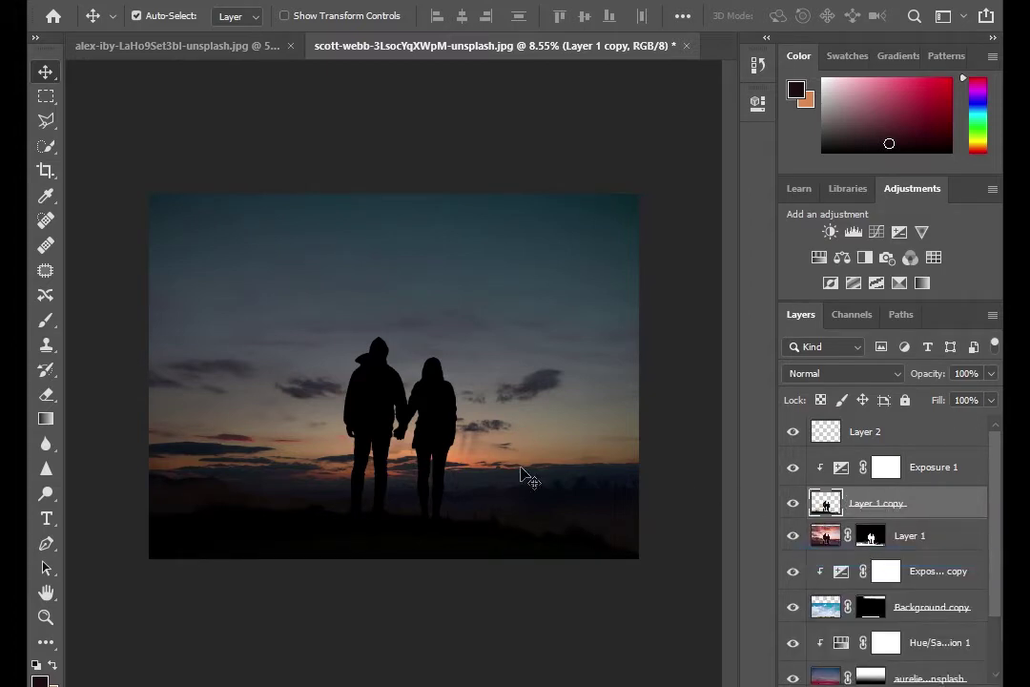
pyautogui.click(792, 537)
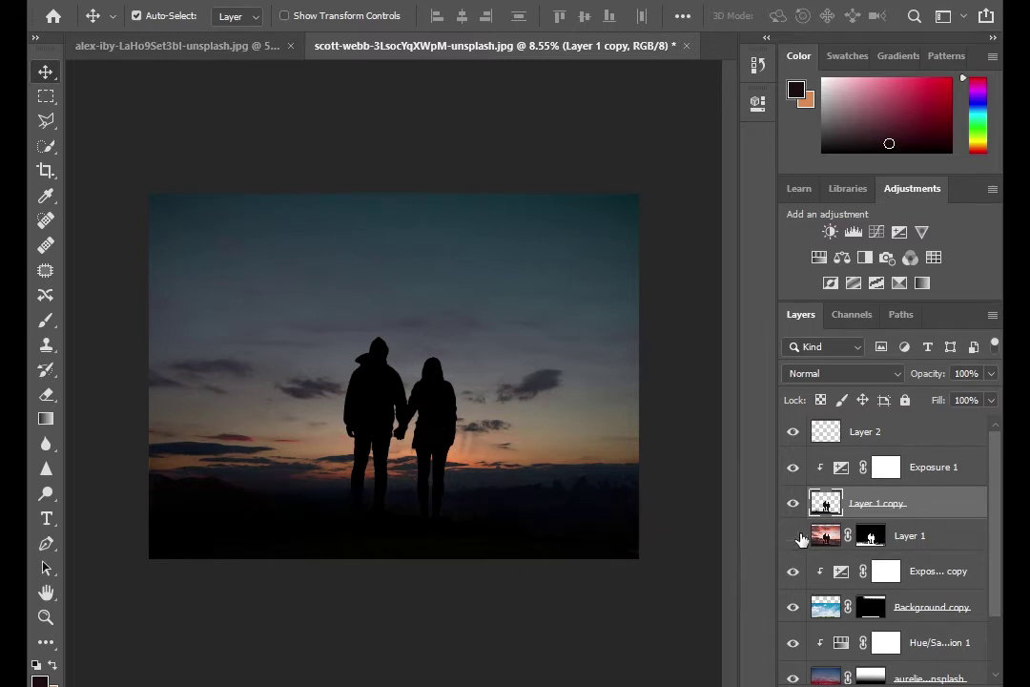
# Step: Select Layer 2 and load the couple's silhouettes as a selection
pyautogui.click(879, 435)
pyautogui.scroll(2, 467, 458)
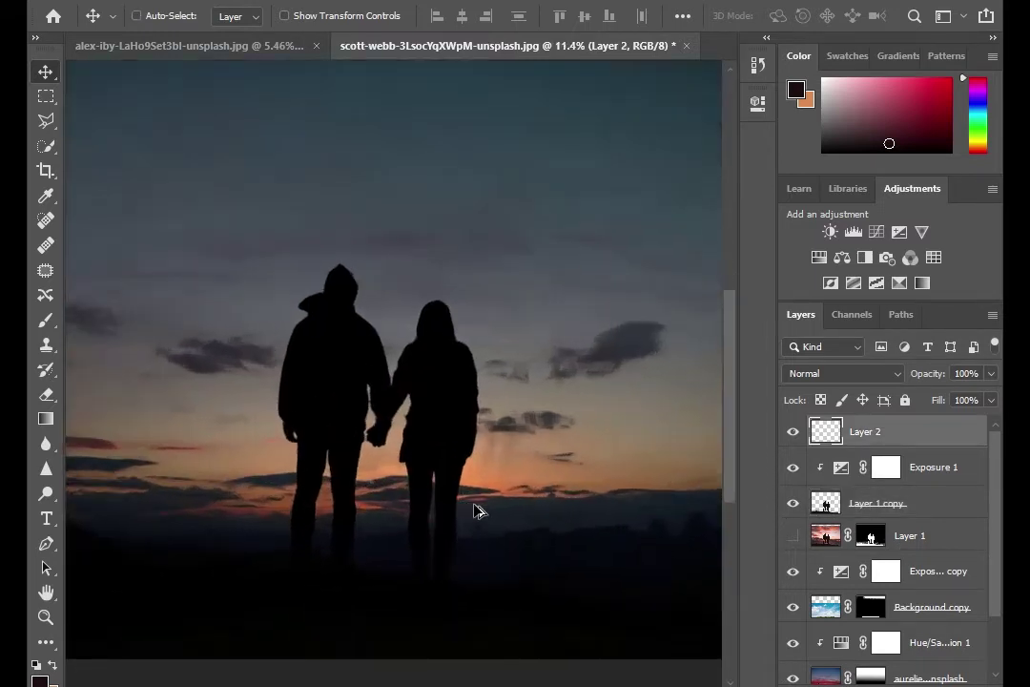
pyautogui.scroll(4, 476, 511)
pyautogui.hotkey('ctrl', 'alt', '2')
pyautogui.scroll(2, 548, 478)
pyautogui.scroll(2, 522, 487)
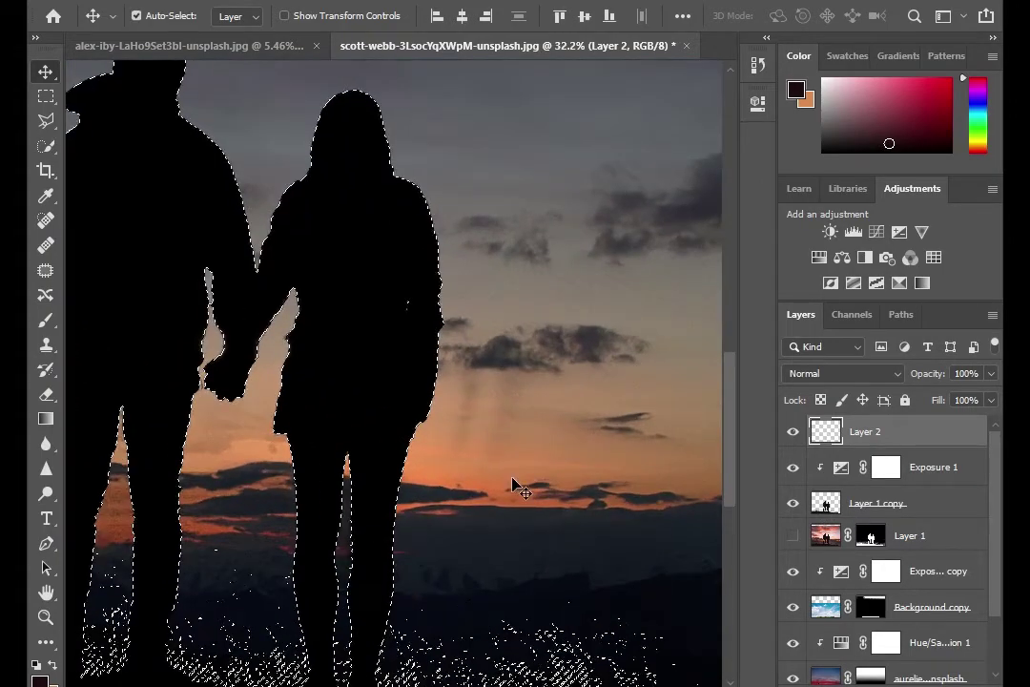
pyautogui.scroll(-1, 483, 510)
# Step: Paint a soft orange glow along the woman's edge and the man's leg
pyautogui.press('b')
pyautogui.press('[')
pyautogui.press('[')
pyautogui.press('[')
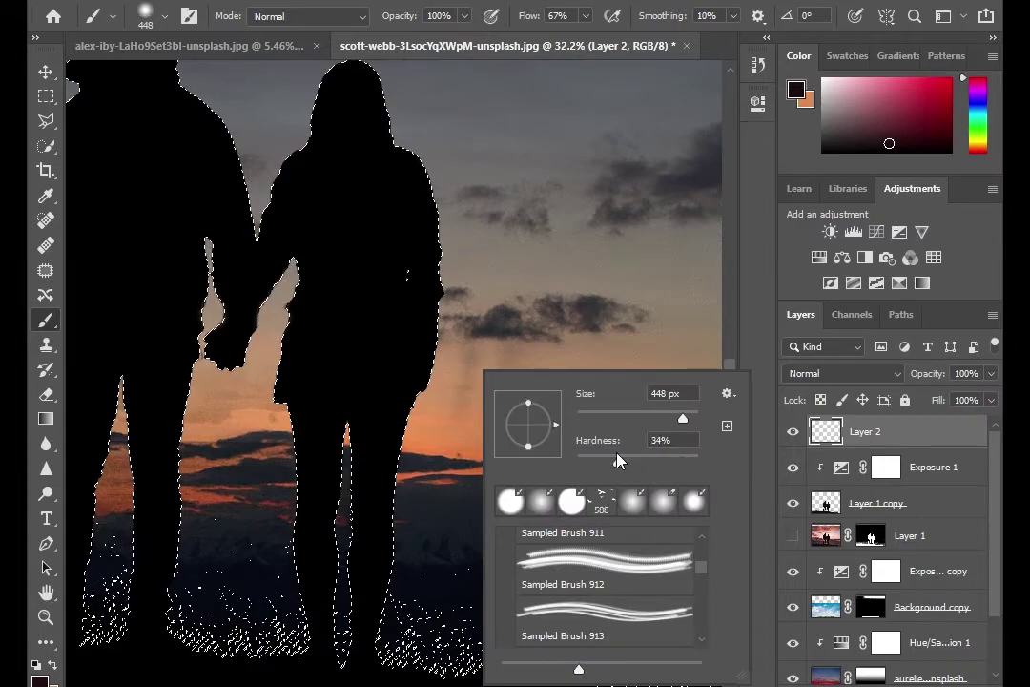
pyautogui.moveTo(574, 344); pyautogui.dragTo(570, 322)
pyautogui.keyDown('alt'); pyautogui.click(474, 426); pyautogui.keyUp('alt')
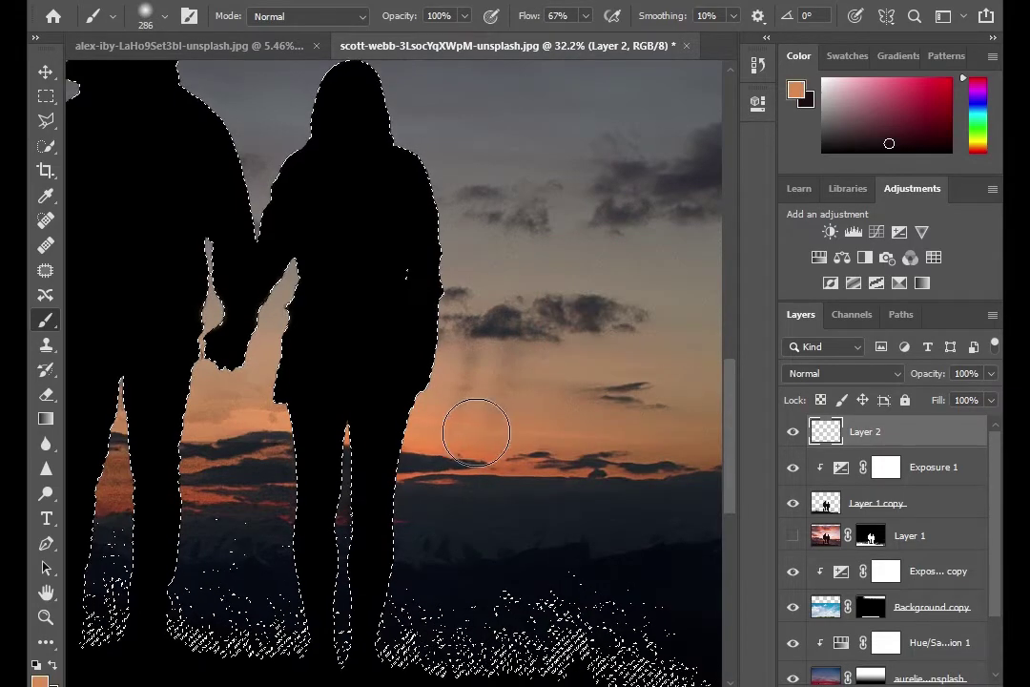
pyautogui.moveTo(447, 510); pyautogui.dragTo(460, 414)
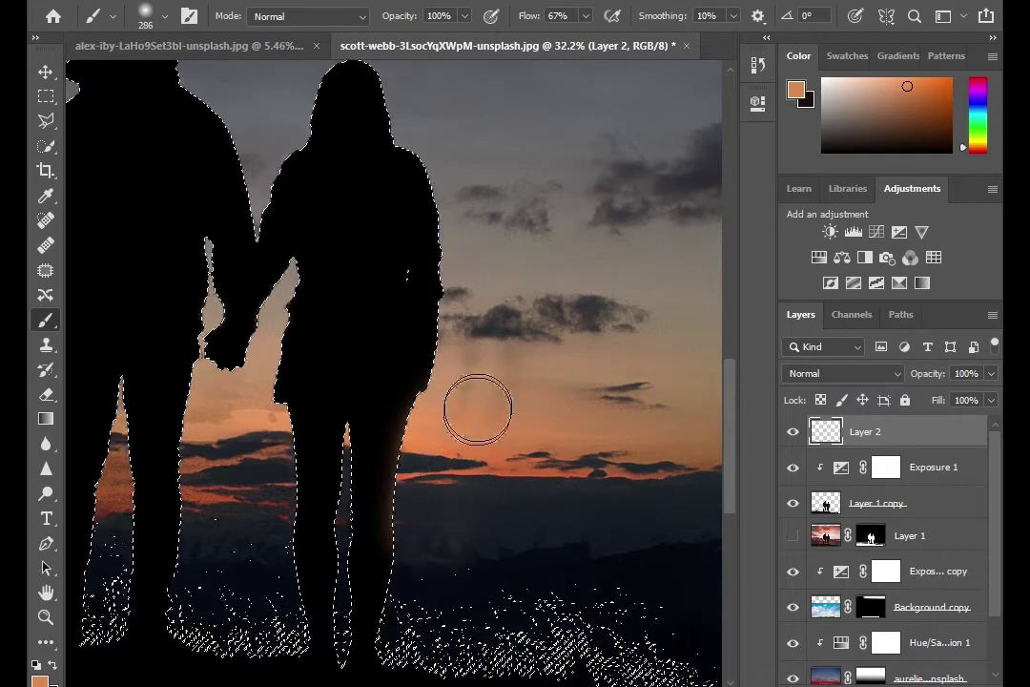
pyautogui.moveTo(249, 467)
pyautogui.mouseDown()
pyautogui.moveTo(239, 552)
pyautogui.moveTo(241, 442)
pyautogui.moveTo(251, 438)
pyautogui.mouseUp()
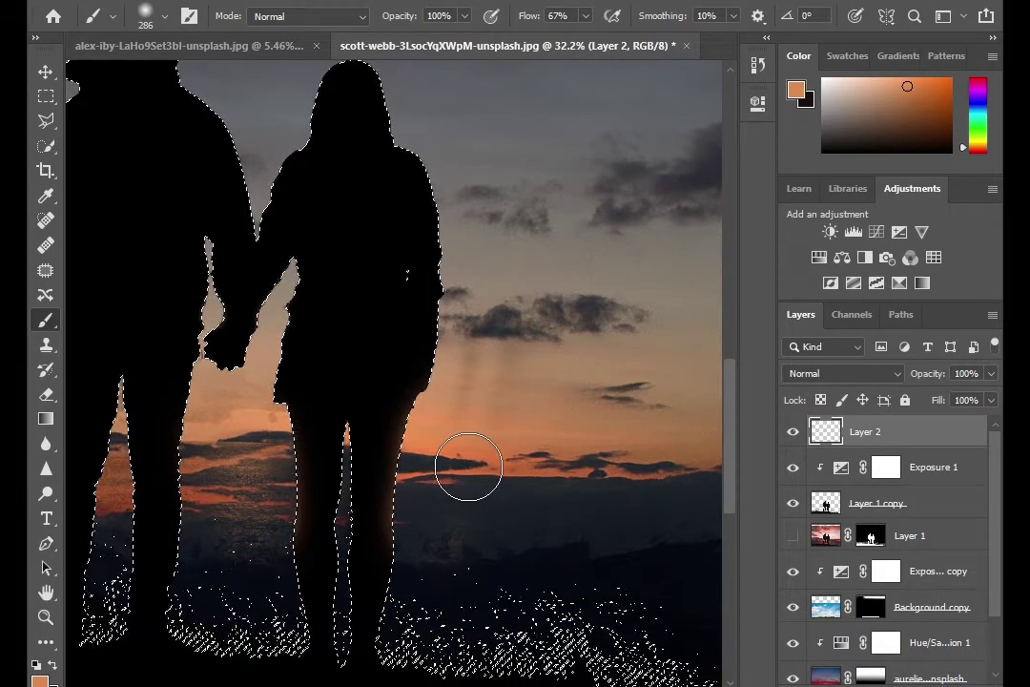
# Step: Resize the brush for finer glow work in the gap between the figures
pyautogui.scroll(2, 253, 508)
pyautogui.scroll(2, 253, 508)
pyautogui.moveTo(298, 282); pyautogui.dragTo(292, 191)
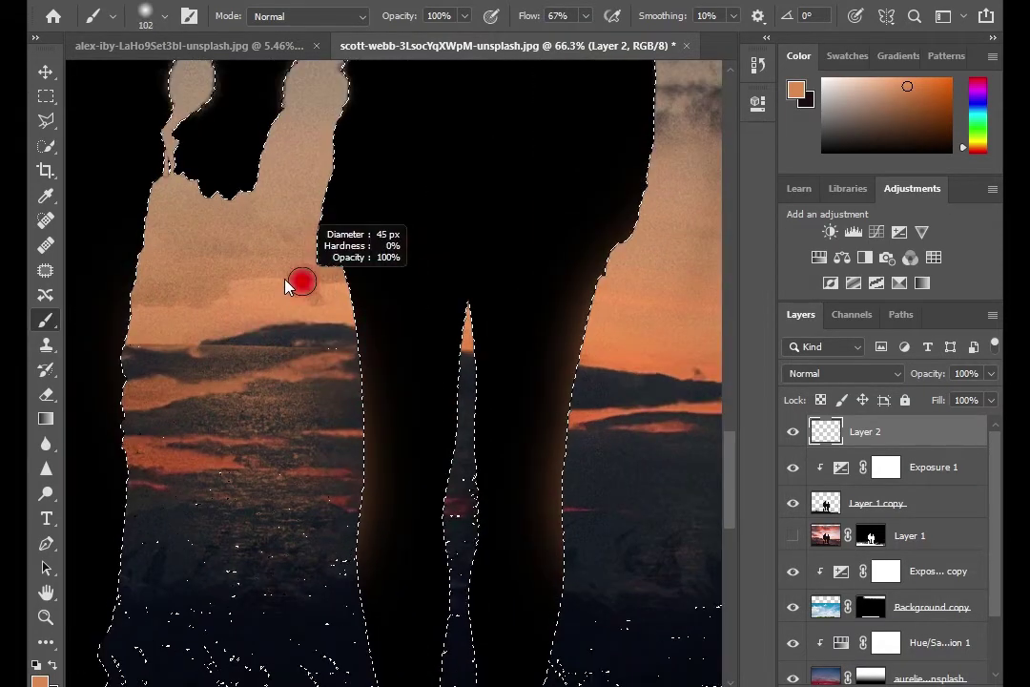
pyautogui.moveTo(250, 407); pyautogui.dragTo(386, 391)
pyautogui.moveTo(315, 333); pyautogui.dragTo(344, 333)
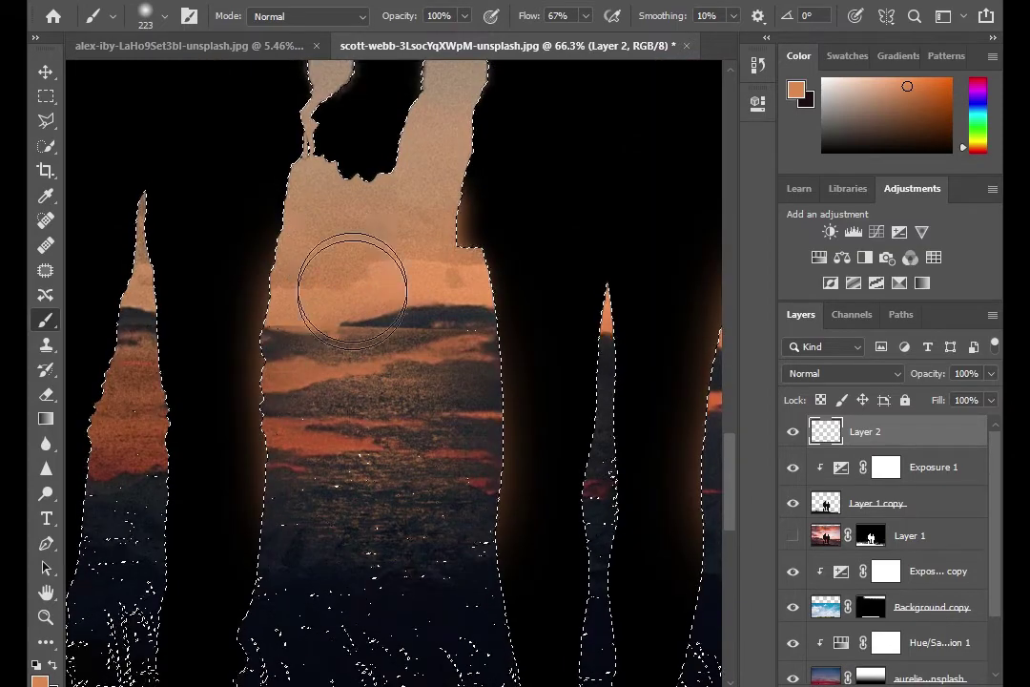
pyautogui.moveTo(388, 255); pyautogui.dragTo(339, 268)
pyautogui.moveTo(377, 221); pyautogui.dragTo(364, 407)
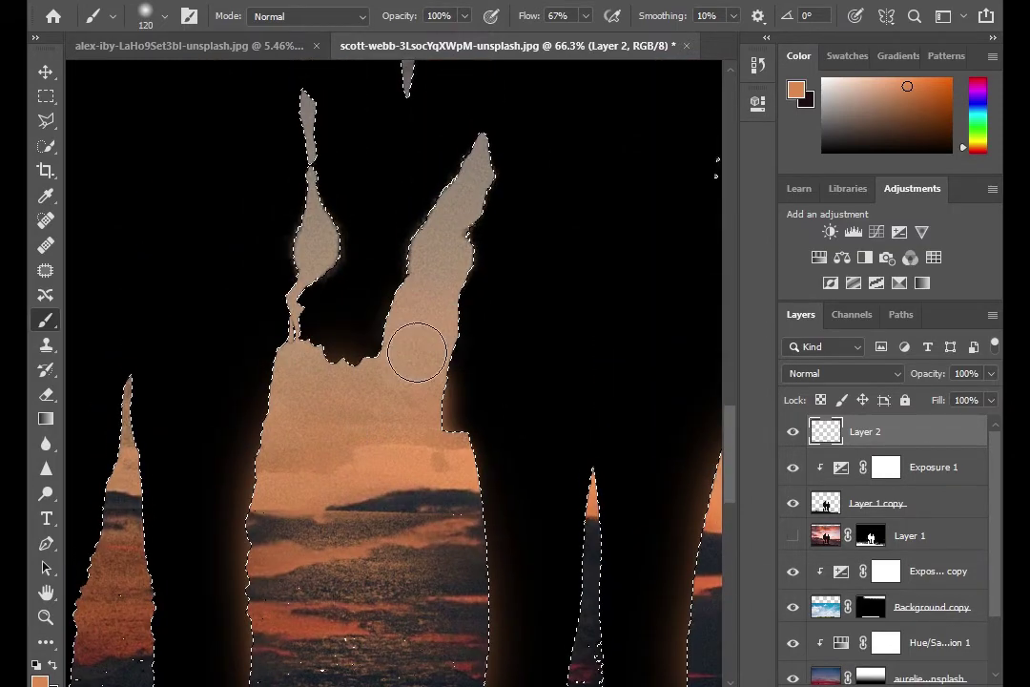
# Step: Set up the Eraser near the clasped hands, dismissing its error message
pyautogui.press('e')
pyautogui.moveTo(218, 431)
pyautogui.mouseDown()
pyautogui.moveTo(178, 430)
pyautogui.moveTo(279, 358)
pyautogui.moveTo(295, 361)
pyautogui.mouseUp()
pyautogui.keyDown('alt'); pyautogui.click(295, 362); pyautogui.keyUp('alt')
pyautogui.click(458, 271)
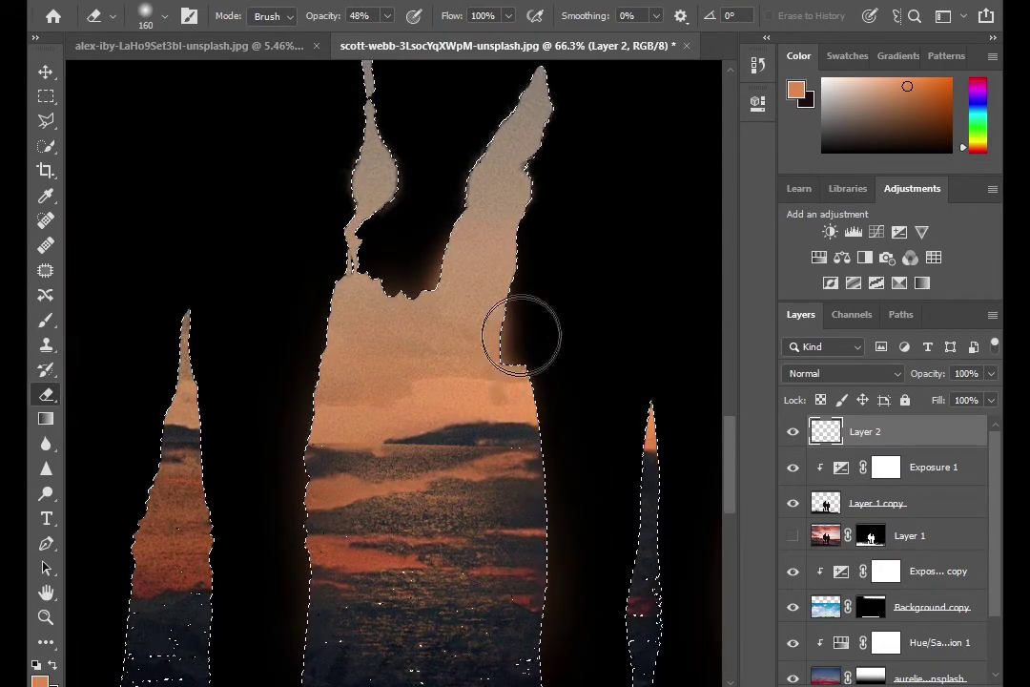
pyautogui.rightClick(423, 399)
pyautogui.press('Escape')
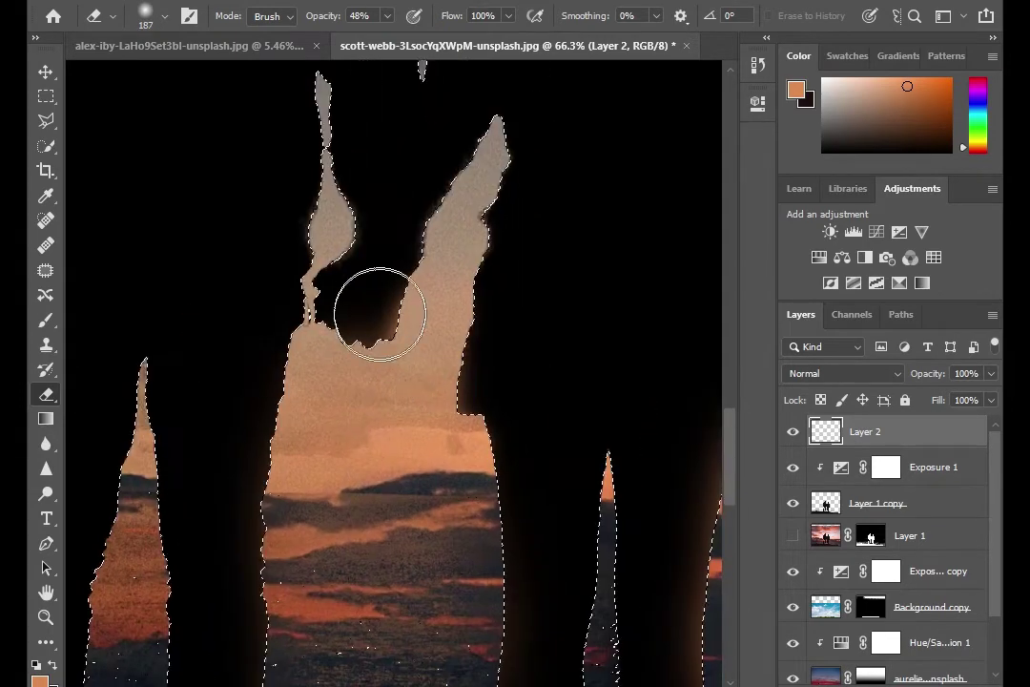
# Step: Pan and zoom along the figures, then select Layer 2
pyautogui.hscroll(5, 547, 350)
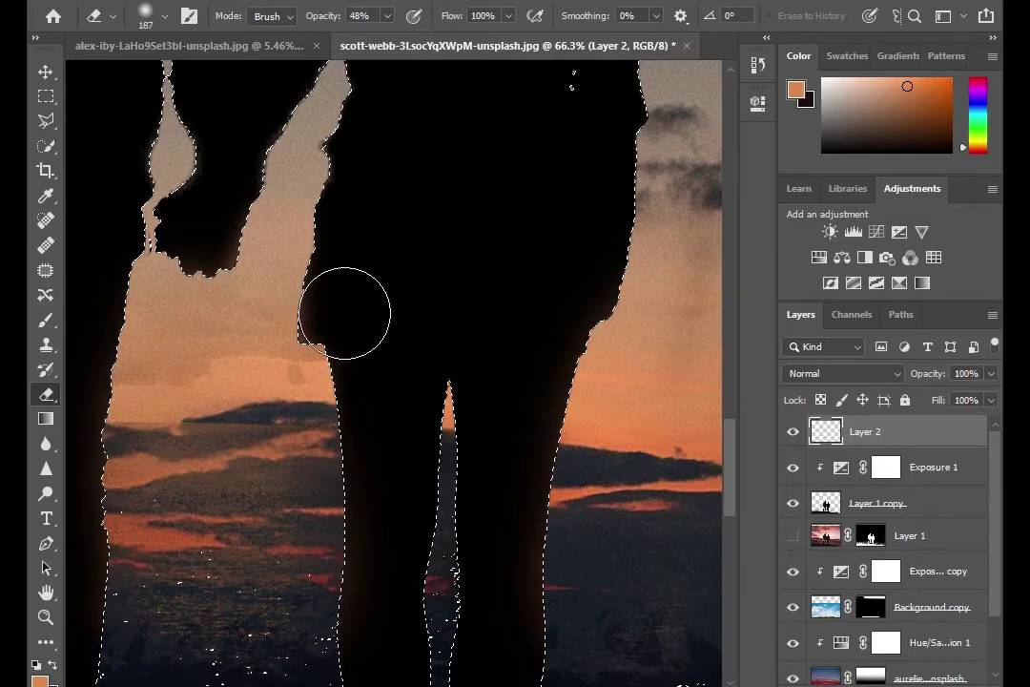
pyautogui.moveTo(345, 310); pyautogui.dragTo(584, 411)
pyautogui.scroll(-3, 579, 409)
pyautogui.scroll(-2, 575, 414)
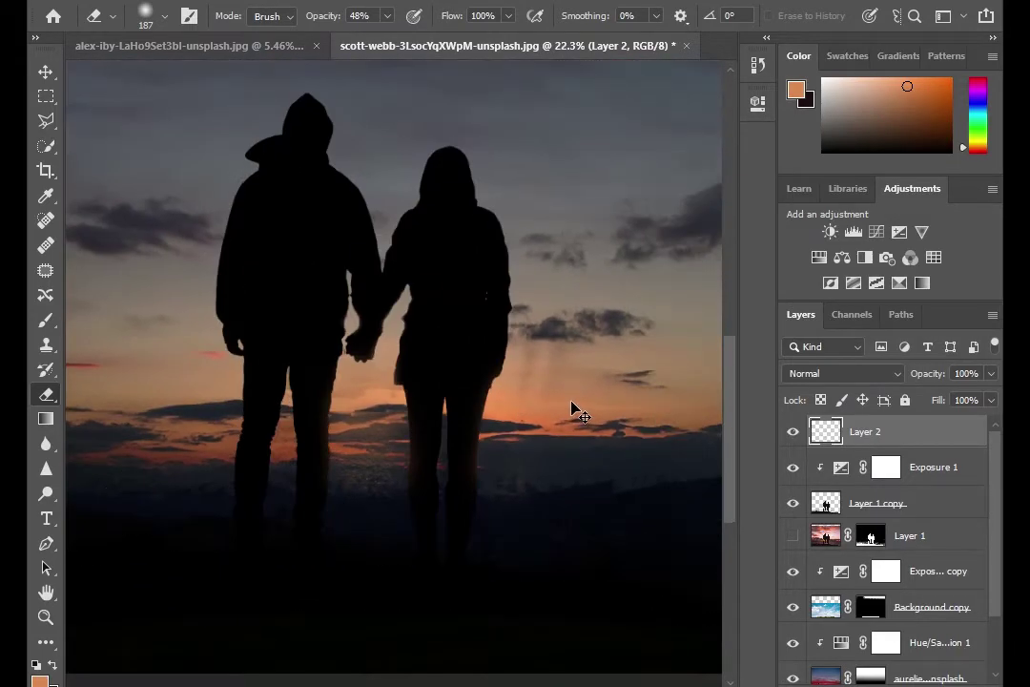
pyautogui.scroll(-2, 561, 420)
pyautogui.scroll(2, 548, 503)
pyautogui.scroll(-2, 549, 497)
pyautogui.click(868, 439)
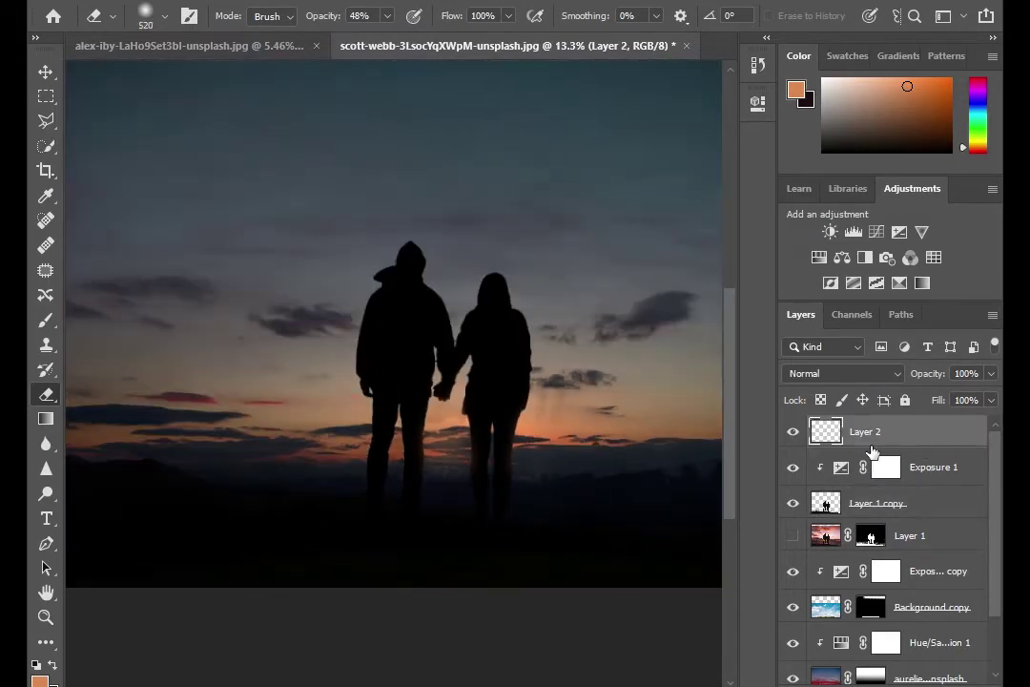
# Step: Hide Layer 1 and create a new Soft Light layer
pyautogui.click(792, 535)
pyautogui.hotkey('ctrl', 'shift', 'alt', 'n')
pyautogui.click(844, 374)
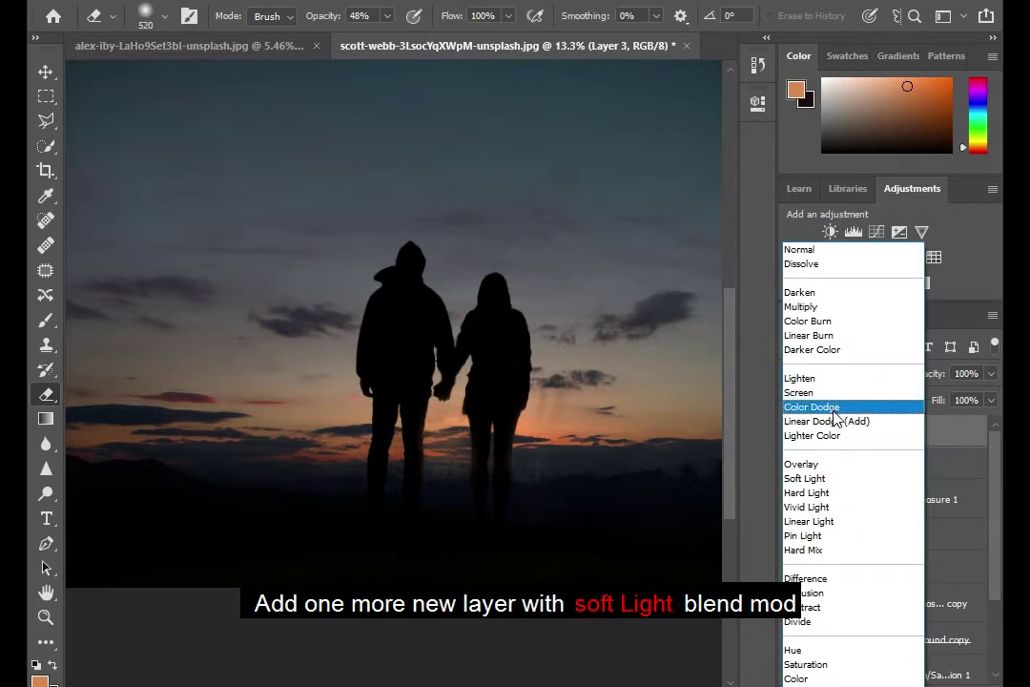
pyautogui.click(816, 479)
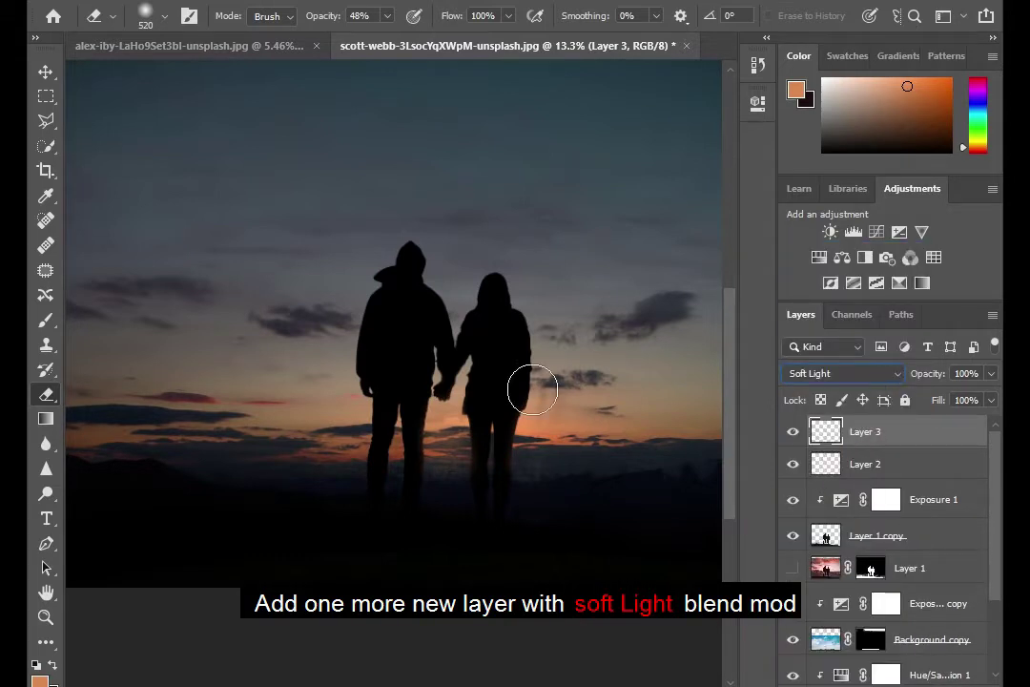
# Step: Paint an orange rim glow inside the silhouette selection, deselect, and lower opacity to 64%
pyautogui.hotkey('ctrl', 'shift', 'd')
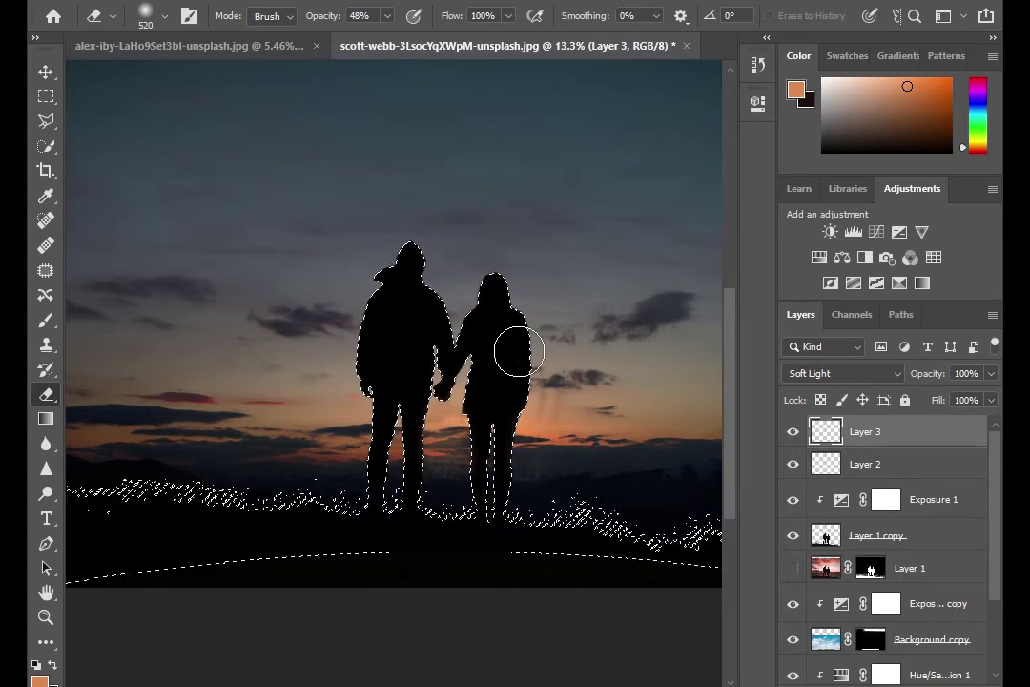
pyautogui.press('b')
pyautogui.scroll(3, 519, 353)
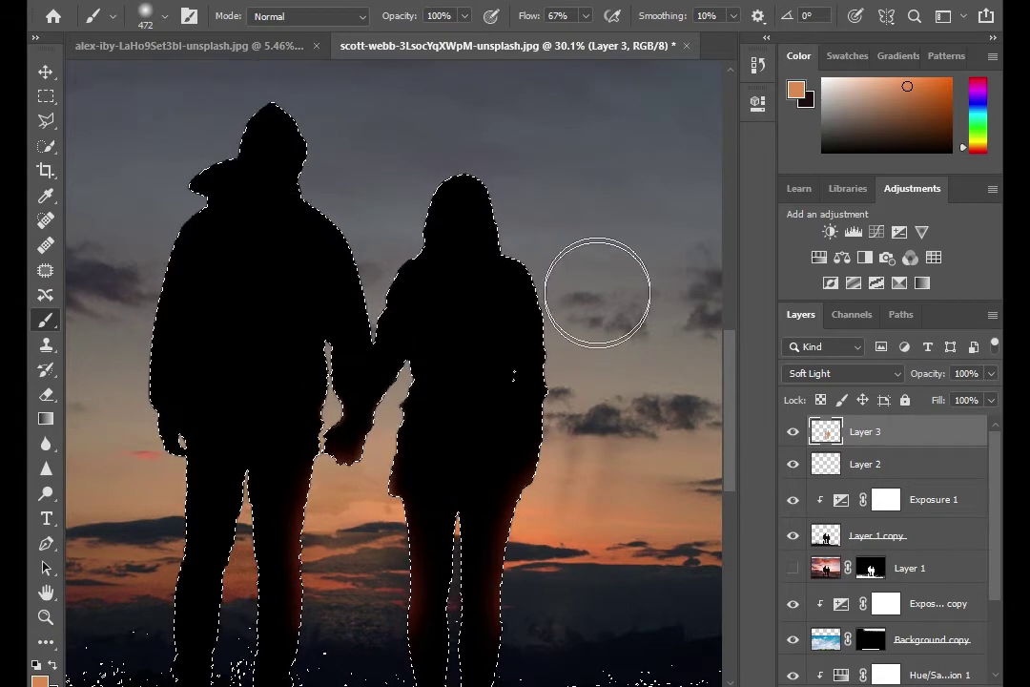
pyautogui.hotkey('ctrl', 'd')
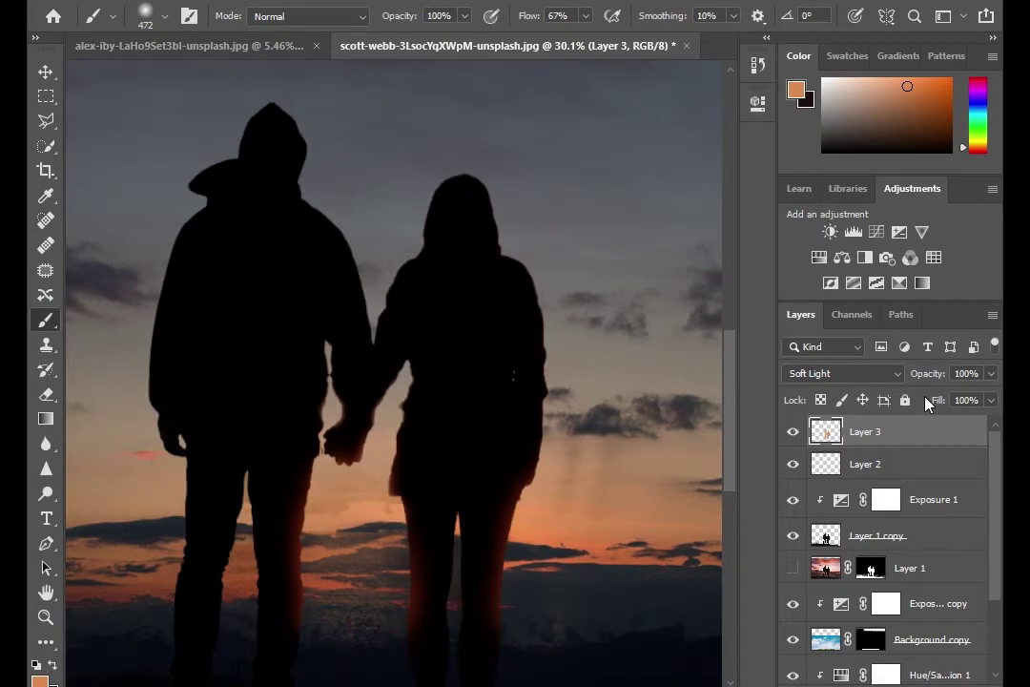
pyautogui.click(990, 399)
# Step: Set Layer 2's opacity to 51%
pyautogui.click(959, 465)
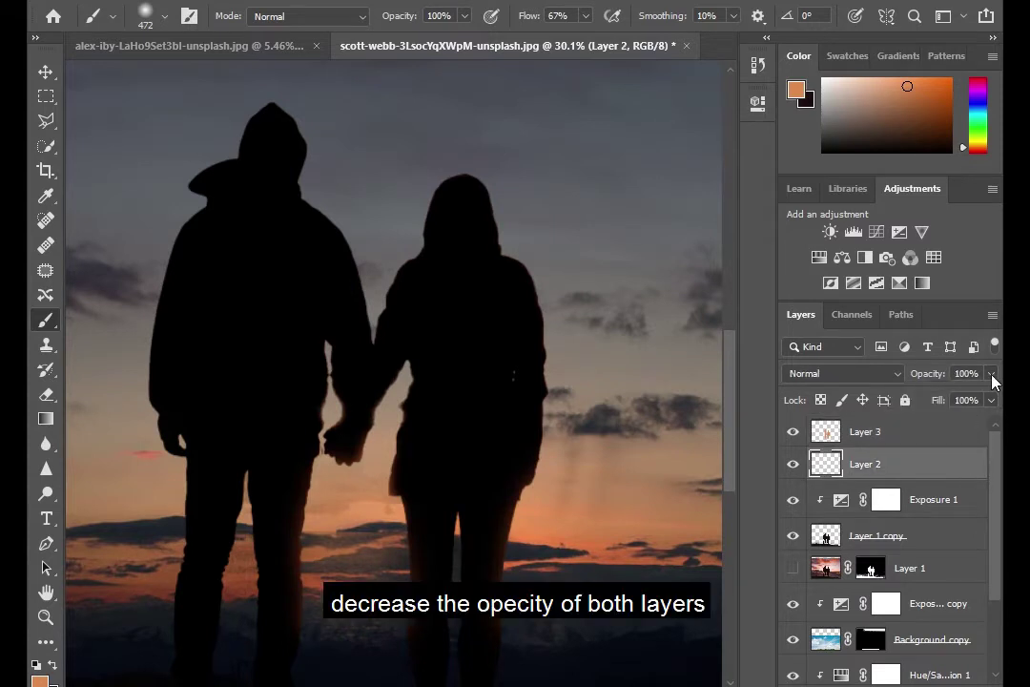
pyautogui.moveTo(989, 404); pyautogui.dragTo(955, 408)
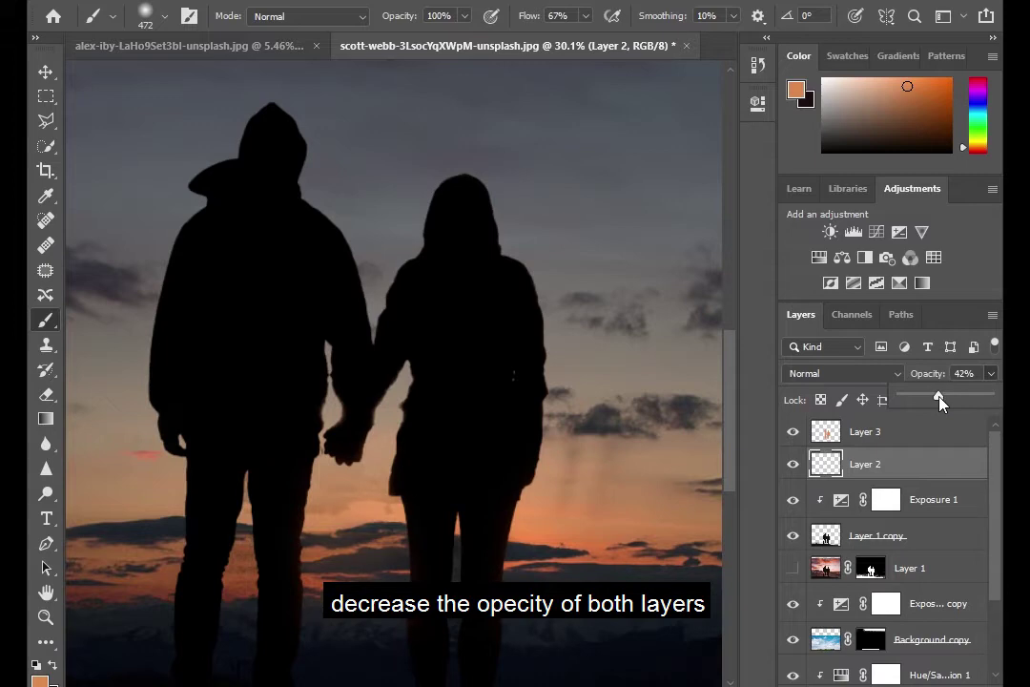
pyautogui.moveTo(939, 402); pyautogui.dragTo(949, 399)
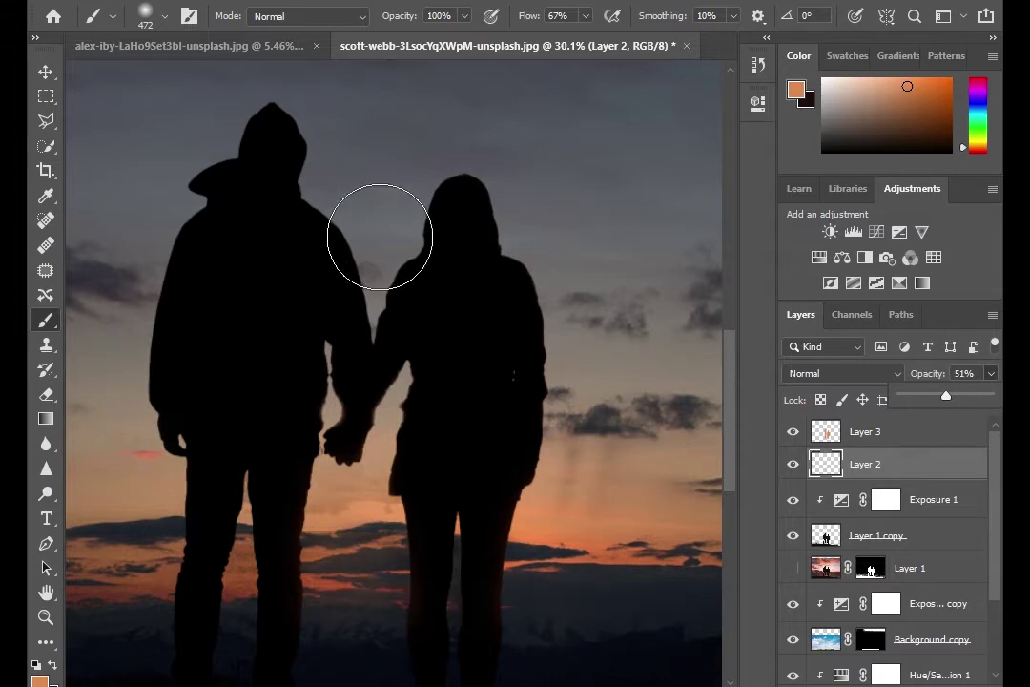
# Step: Paint orange glow along the man's shoulder and erase the glow over his head
pyautogui.hotkey('ctrl', 'shift', 'd')
pyautogui.moveTo(395, 156)
pyautogui.mouseDown()
pyautogui.moveTo(360, 211)
pyautogui.moveTo(386, 195)
pyautogui.moveTo(370, 227)
pyautogui.mouseUp()
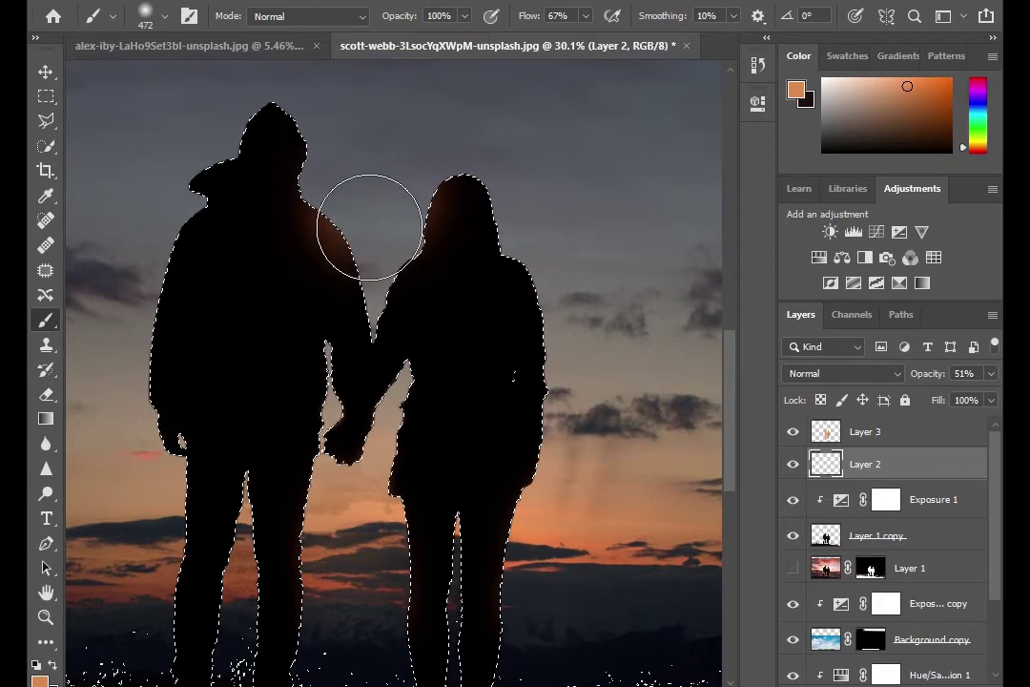
pyautogui.keyDown('alt'); pyautogui.rightClick(383, 201); pyautogui.keyUp('alt')
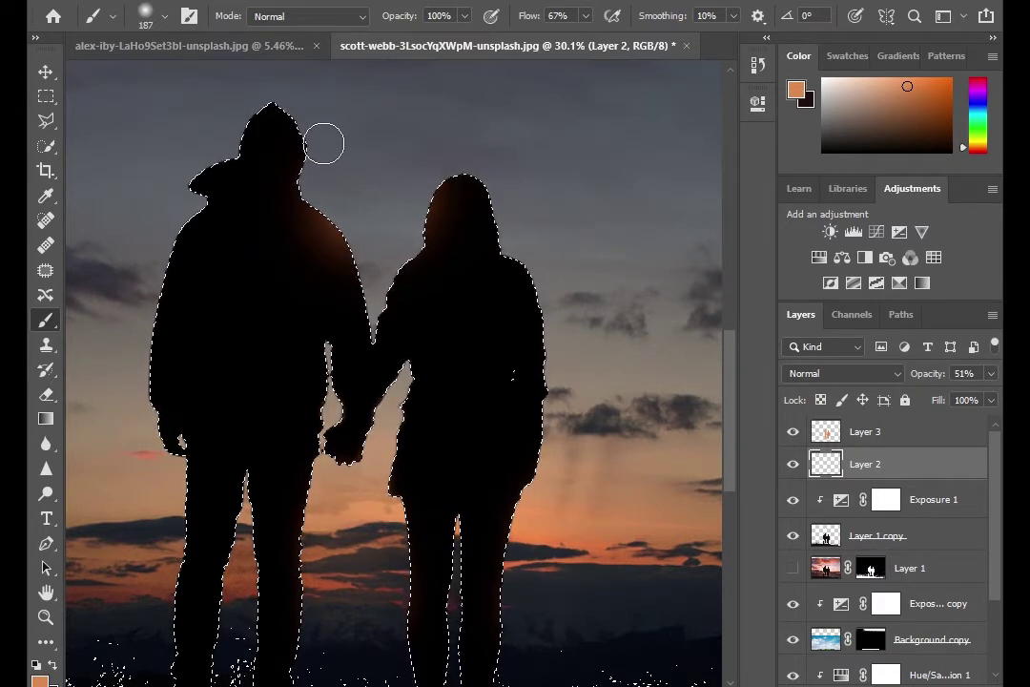
pyautogui.press('e')
pyautogui.moveTo(273, 210)
pyautogui.mouseDown()
pyautogui.moveTo(299, 271)
pyautogui.moveTo(426, 219)
pyautogui.moveTo(257, 275)
pyautogui.moveTo(232, 148)
pyautogui.mouseUp()
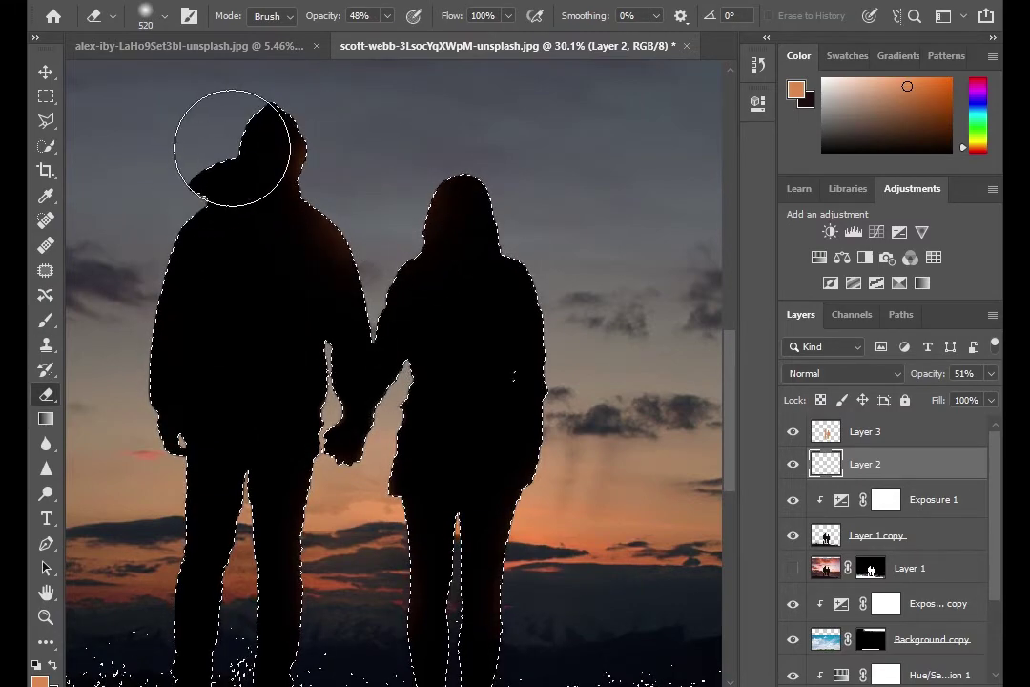
# Step: Zoom in on the joined hands and paint orange glow between the figures with a small brush
pyautogui.scroll(2, 362, 286)
pyautogui.scroll(2, 400, 263)
pyautogui.press('c')
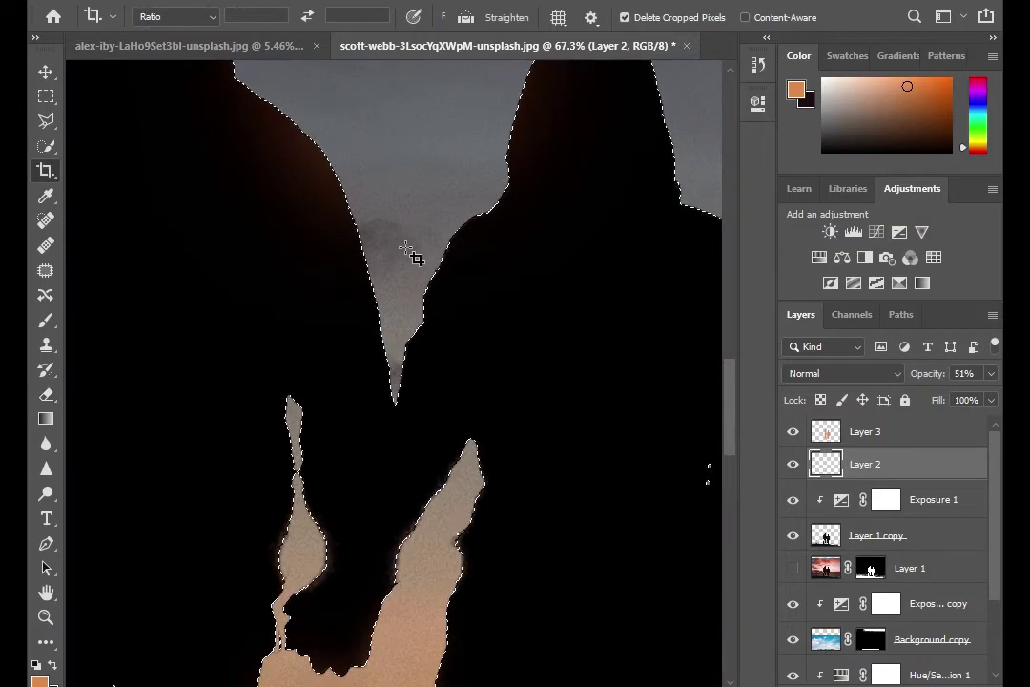
pyautogui.press('b')
pyautogui.rightClick(386, 184)
pyautogui.press('Escape')
pyautogui.moveTo(387, 237)
pyautogui.mouseDown()
pyautogui.moveTo(409, 349)
pyautogui.moveTo(375, 246)
pyautogui.mouseUp()
# Step: Erase stray glow around the heads, deselect, and select Layer 3
pyautogui.press('e')
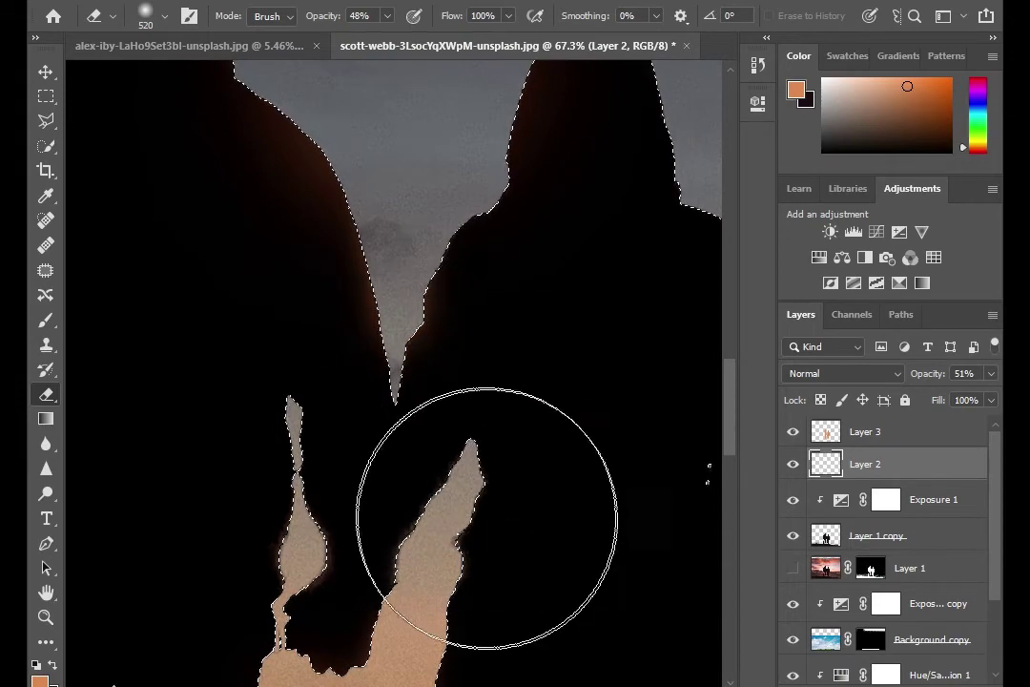
pyautogui.moveTo(546, 426); pyautogui.dragTo(395, 611)
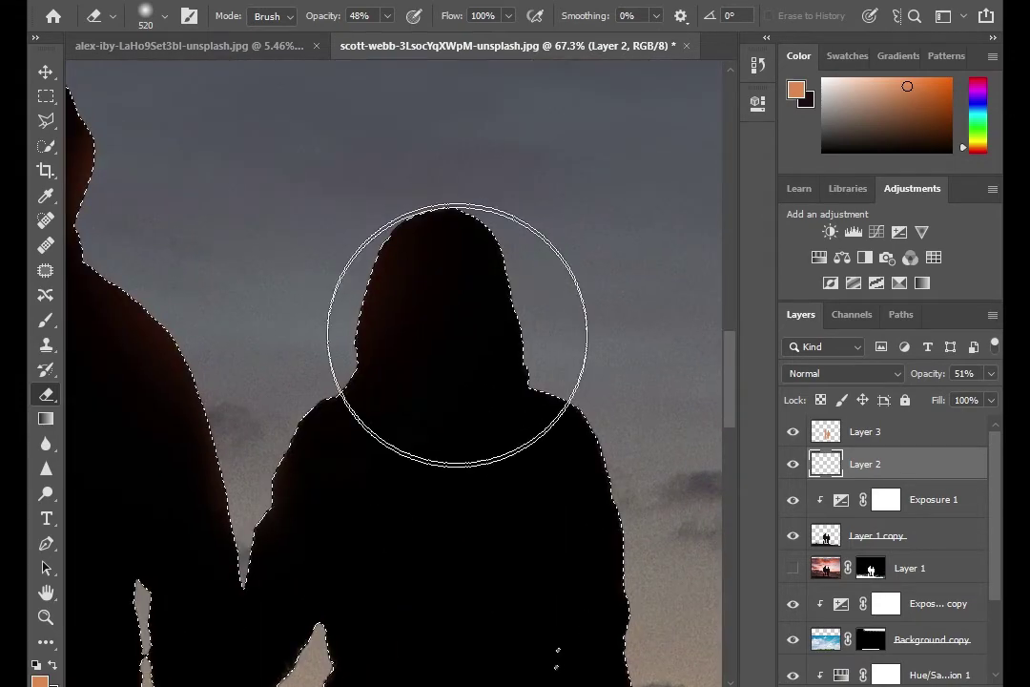
pyautogui.scroll(-3, 257, 356)
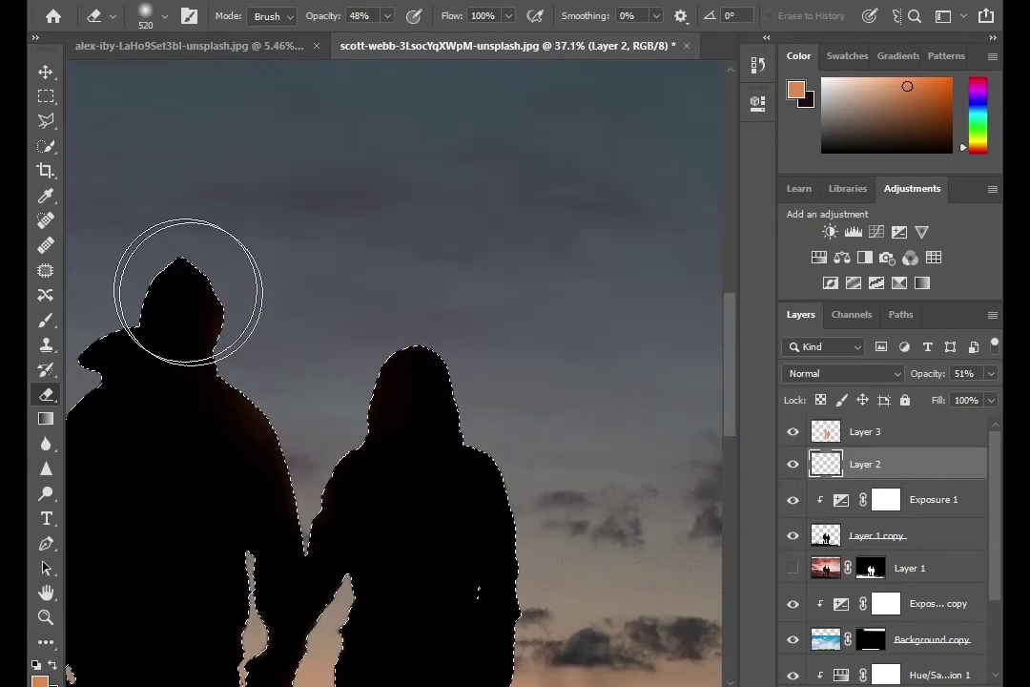
pyautogui.scroll(-2, 483, 538)
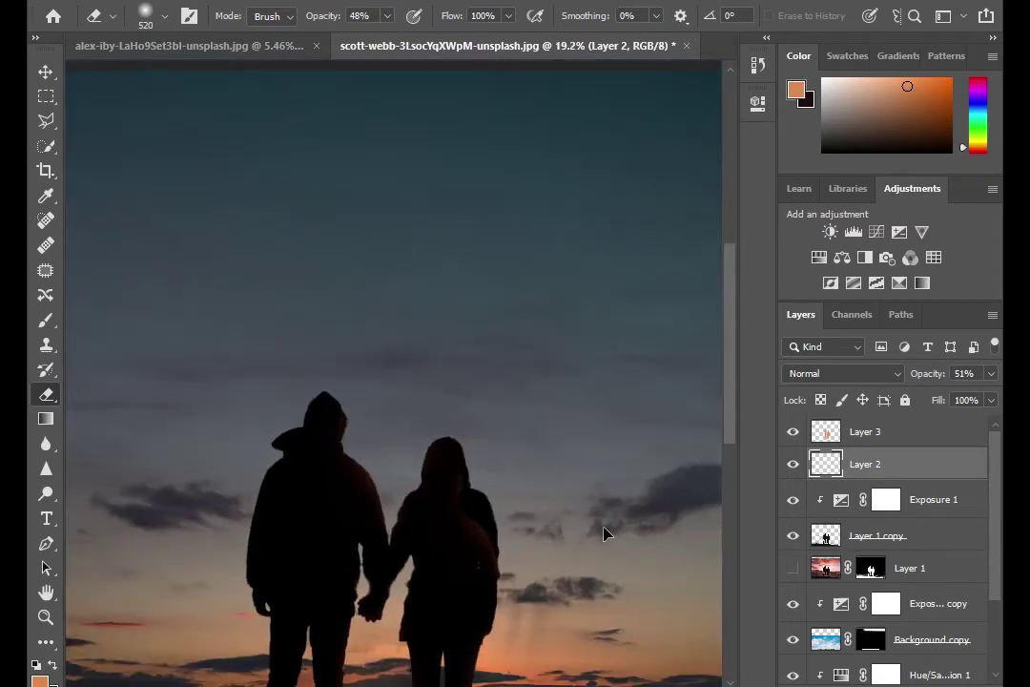
pyautogui.scroll(-2, 444, 517)
pyautogui.hotkey('ctrl', 'd')
pyautogui.scroll(2, 448, 409)
pyautogui.scroll(1, 482, 436)
pyautogui.scroll(-2, 506, 451)
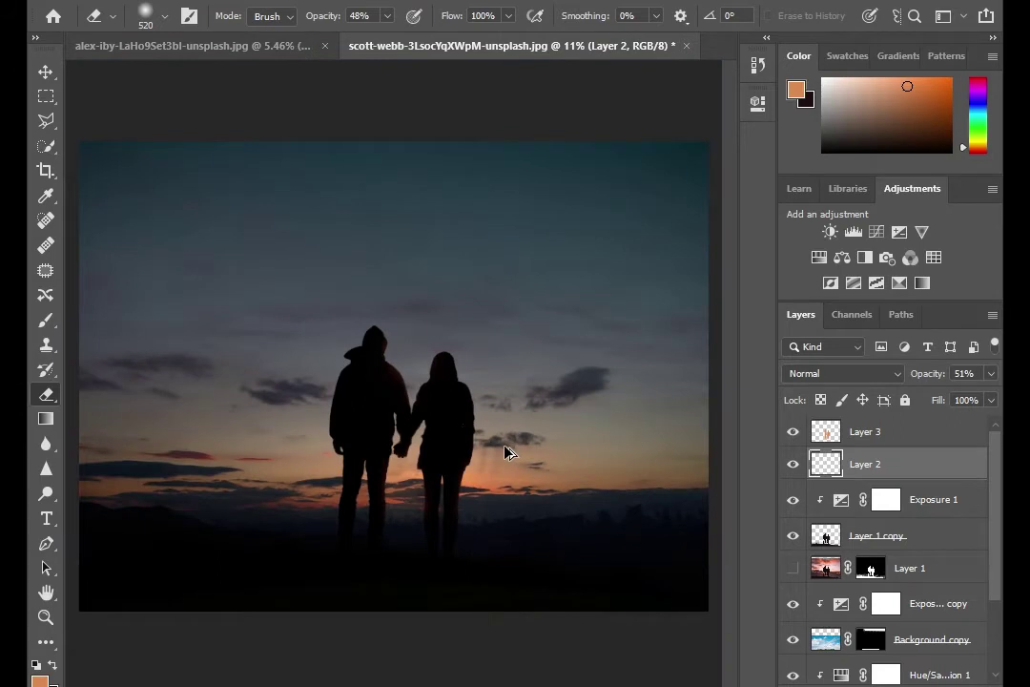
pyautogui.scroll(-1, 505, 451)
pyautogui.click(895, 437)
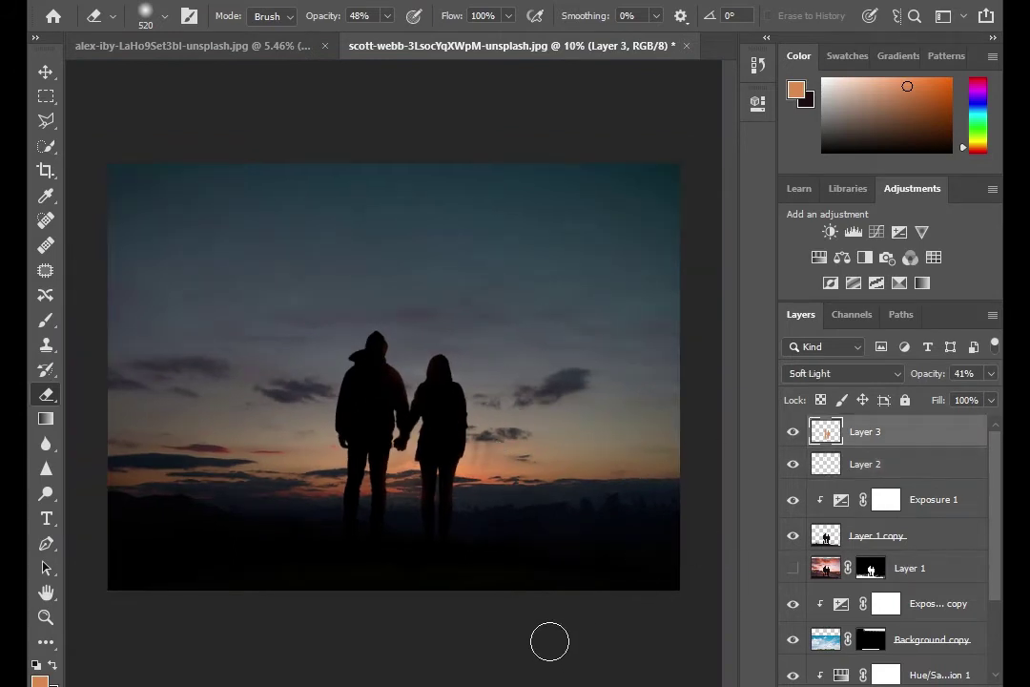
# Step: Place tree_PNG3498 and enlarge it along the left edge up to the picture's top
pyautogui.click(372, 676)
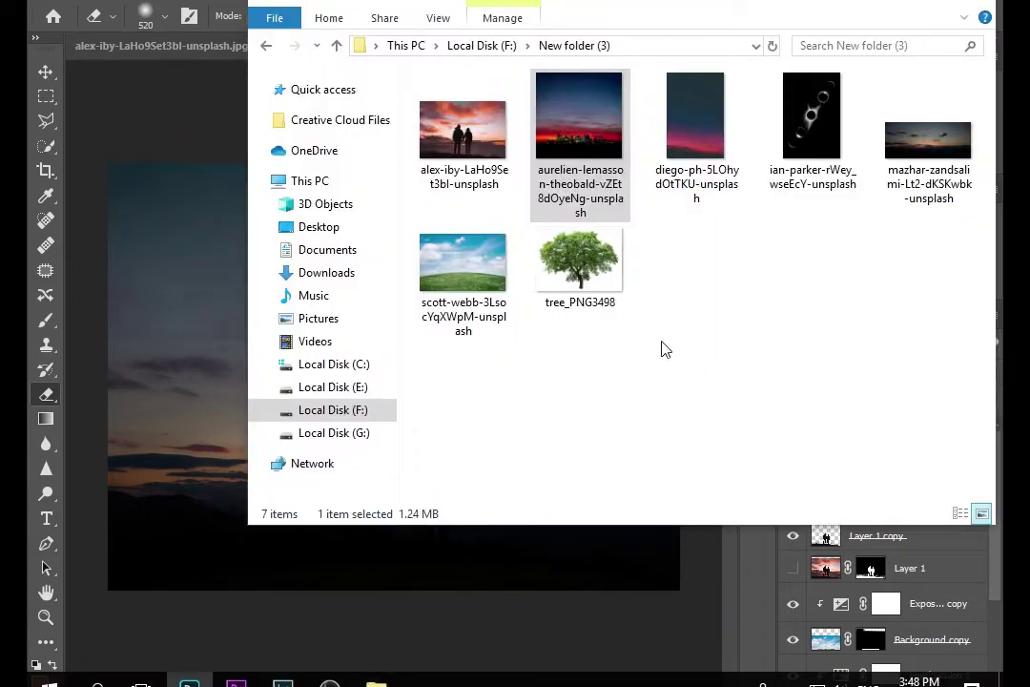
pyautogui.click(204, 359)
pyautogui.moveTo(204, 359); pyautogui.dragTo(203, 351)
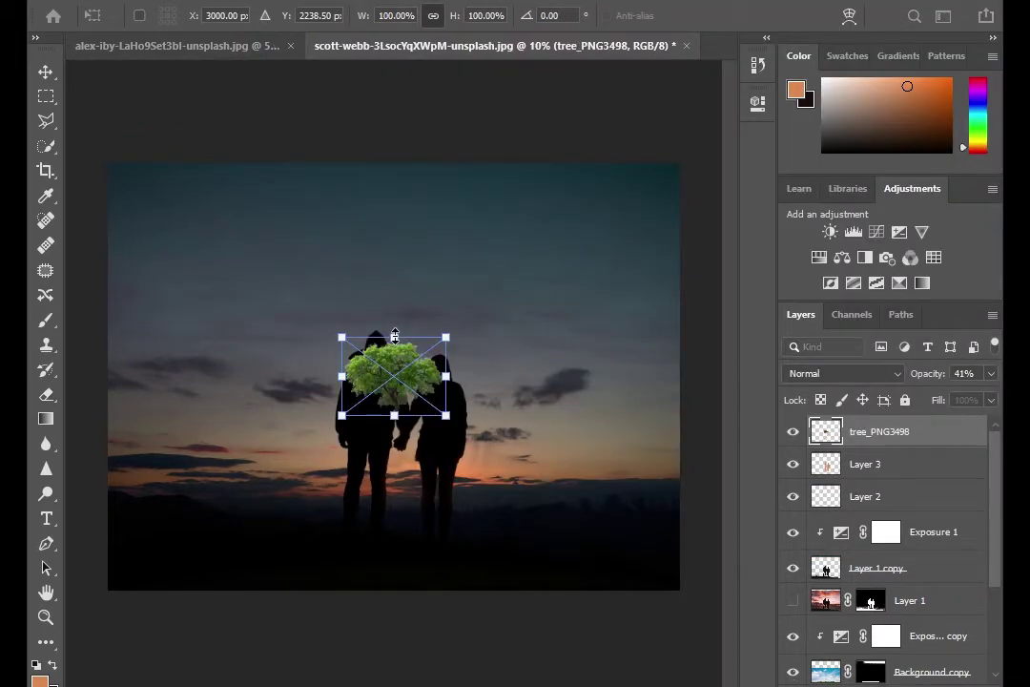
pyautogui.moveTo(395, 336); pyautogui.dragTo(416, 214)
pyautogui.moveTo(386, 457)
pyautogui.mouseDown()
pyautogui.moveTo(180, 463)
pyautogui.moveTo(186, 525)
pyautogui.mouseUp()
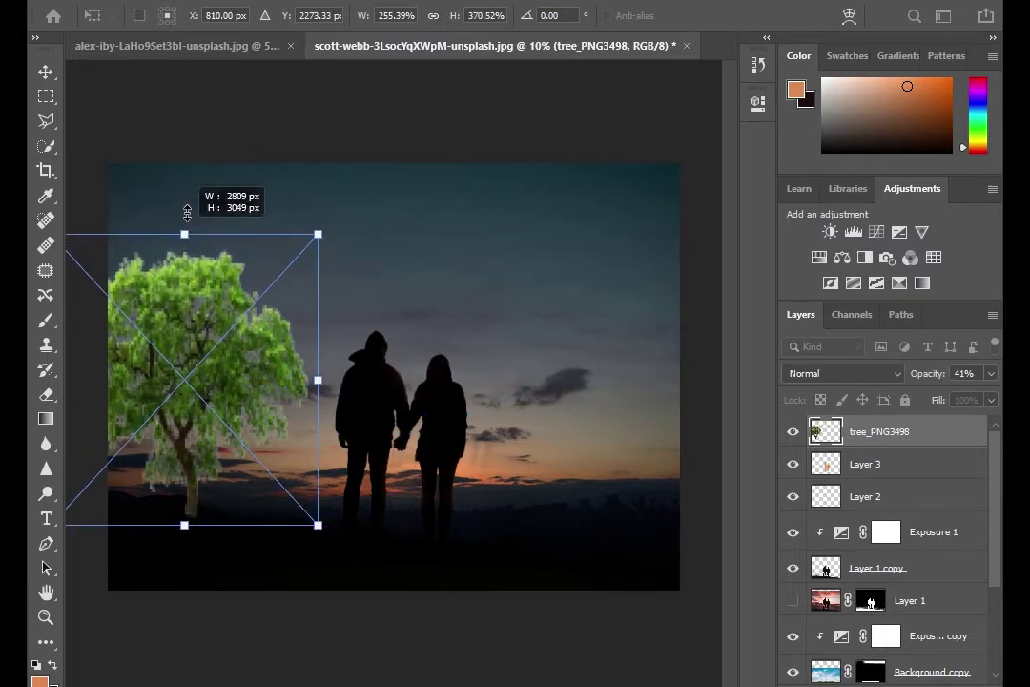
pyautogui.moveTo(187, 212); pyautogui.dragTo(185, 189)
pyautogui.moveTo(319, 189); pyautogui.dragTo(277, 77)
pyautogui.moveTo(165, 267)
pyautogui.mouseDown()
pyautogui.moveTo(220, 283)
pyautogui.moveTo(211, 283)
pyautogui.mouseUp()
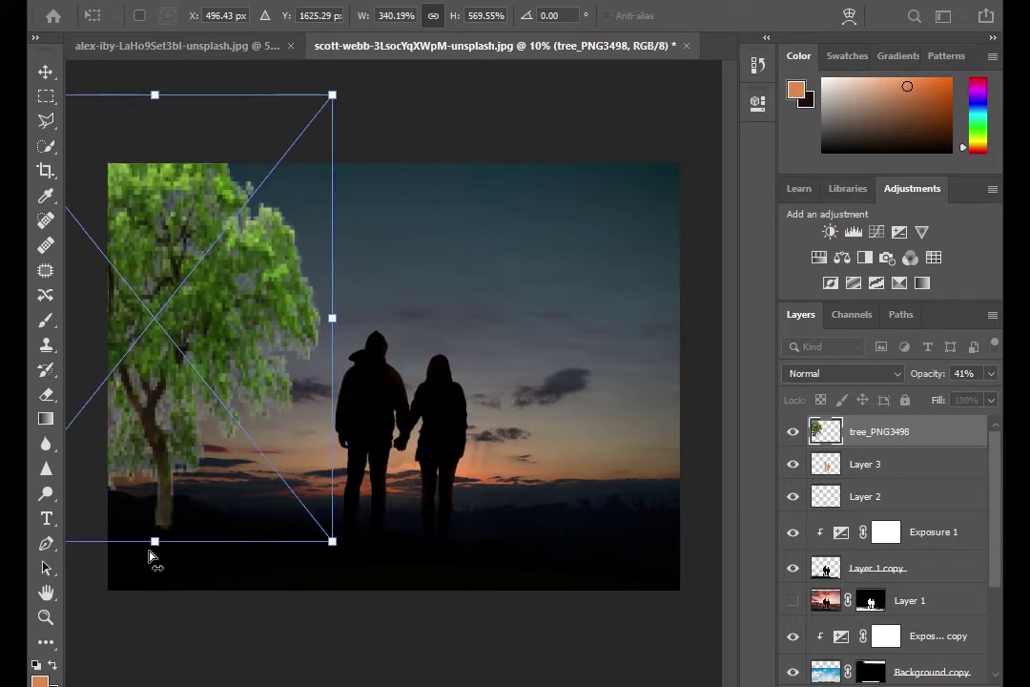
pyautogui.moveTo(155, 541); pyautogui.dragTo(154, 509)
pyautogui.press('e')
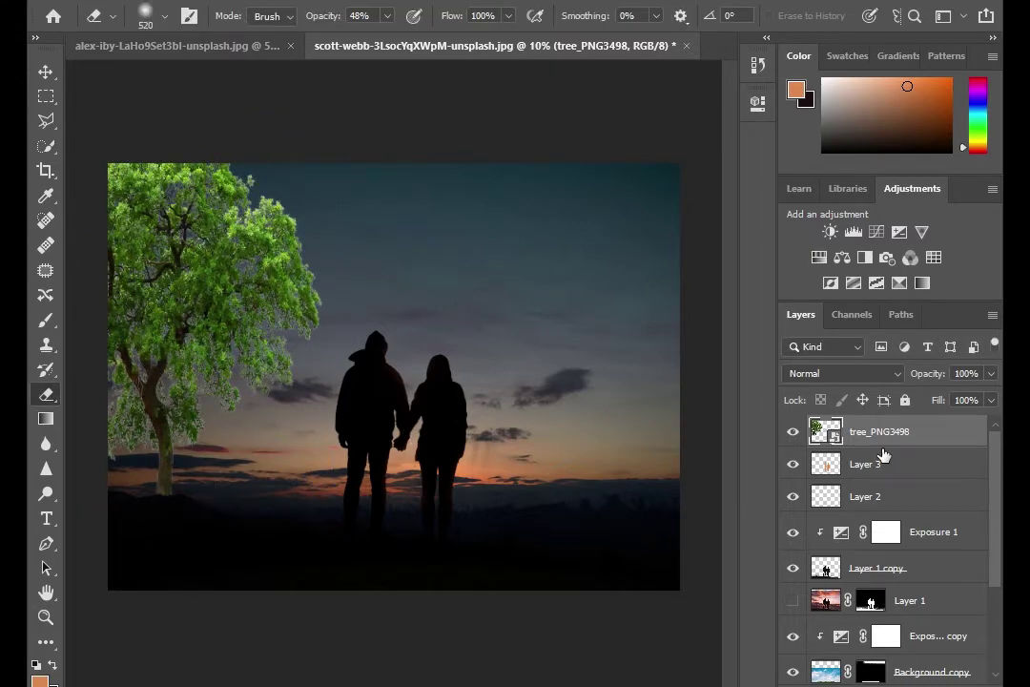
# Step: Blacken the tree with a clipped Exposure adjustment set to −10
pyautogui.click(899, 233)
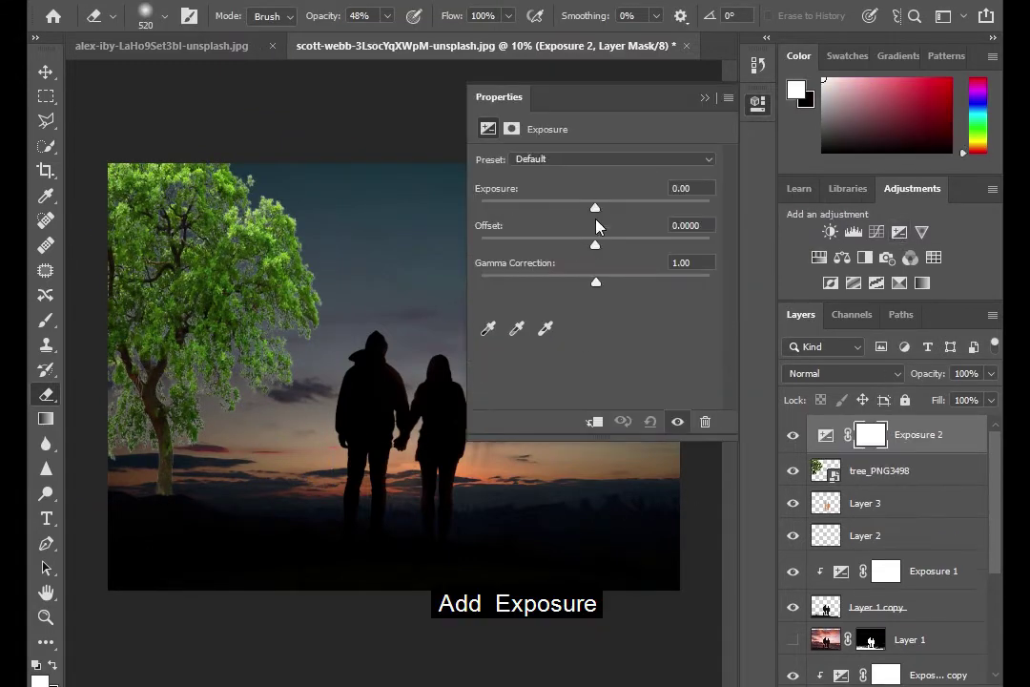
pyautogui.click(595, 422)
pyautogui.moveTo(595, 207); pyautogui.dragTo(511, 211)
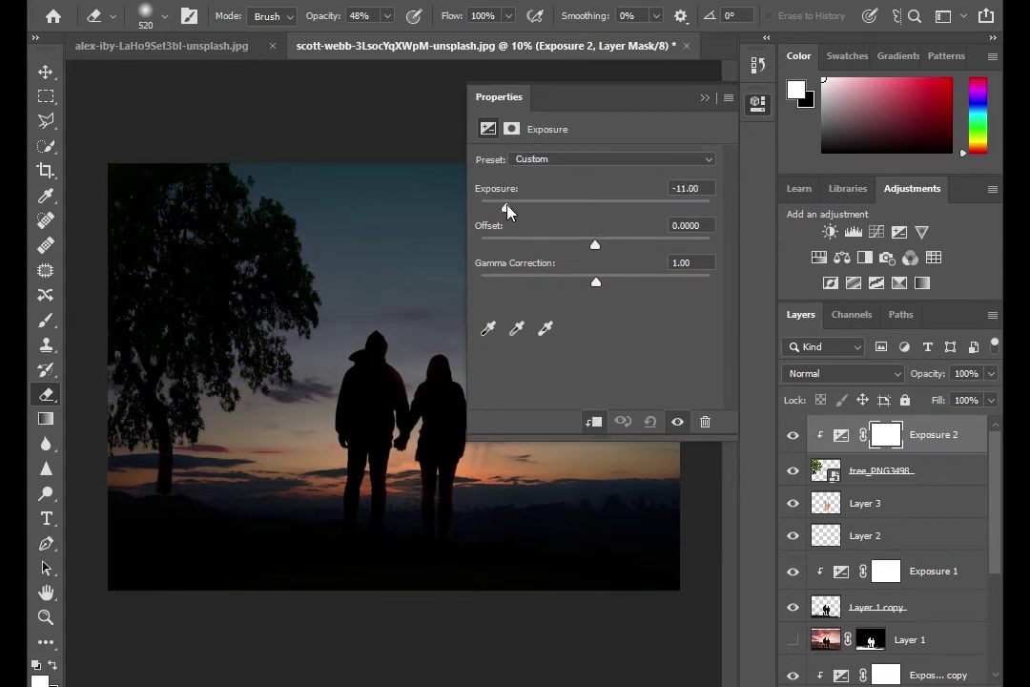
pyautogui.click(703, 91)
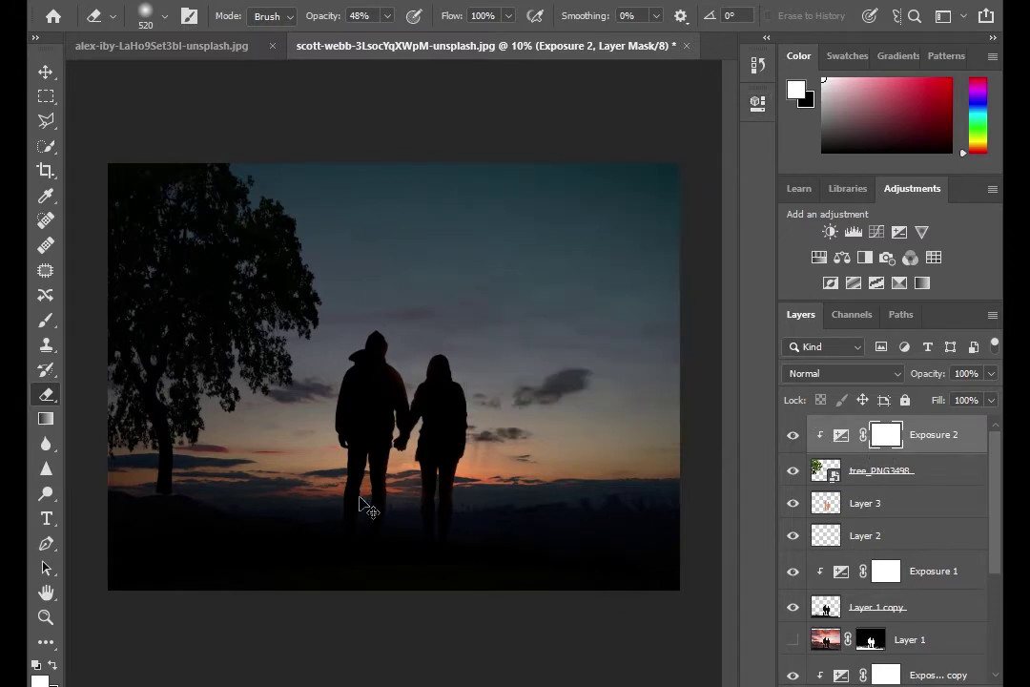
# Step: Nudge the tree slightly lower, then select the exposure layer above it
pyautogui.click(939, 469)
pyautogui.hotkey('ctrl', 't')
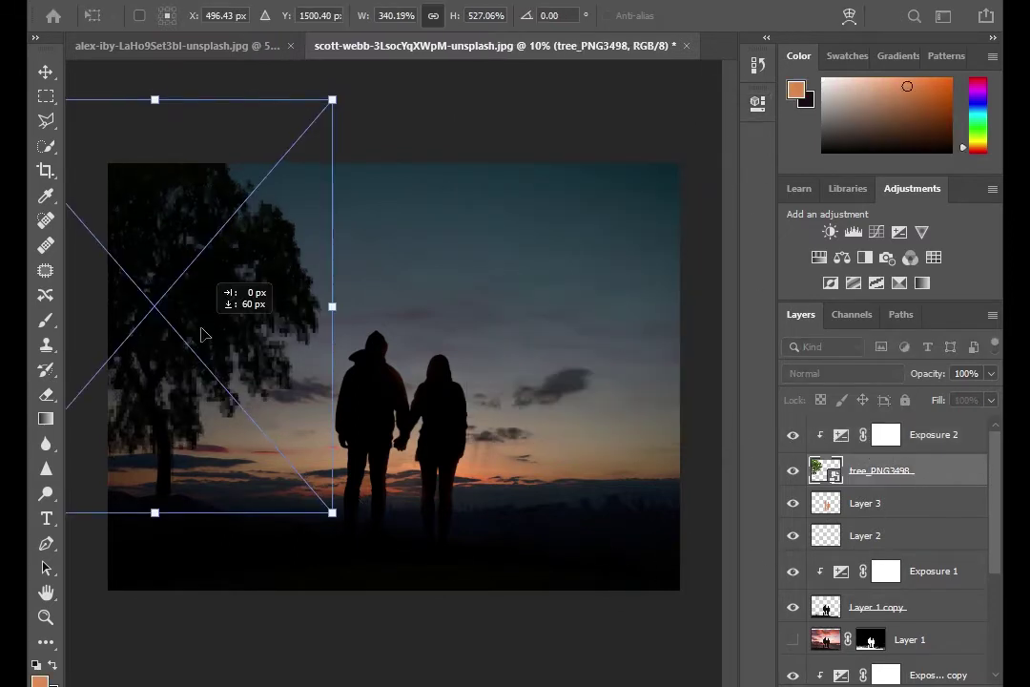
pyautogui.press('Return')
pyautogui.press('e')
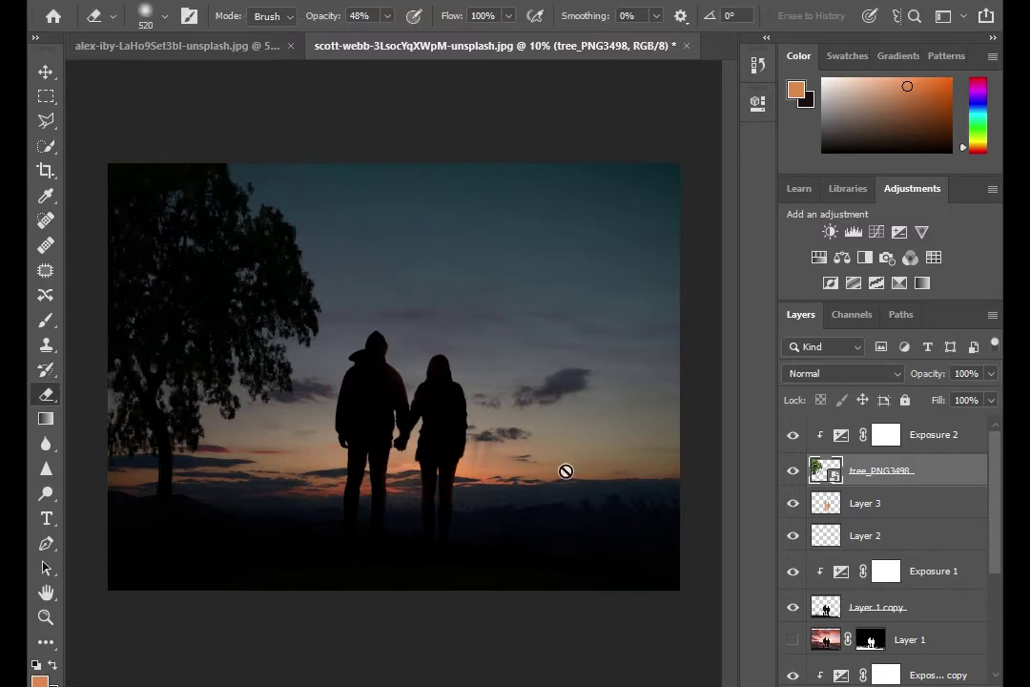
pyautogui.scroll(2, 200, 544)
pyautogui.scroll(-1, 372, 463)
pyautogui.scroll(-1, 375, 465)
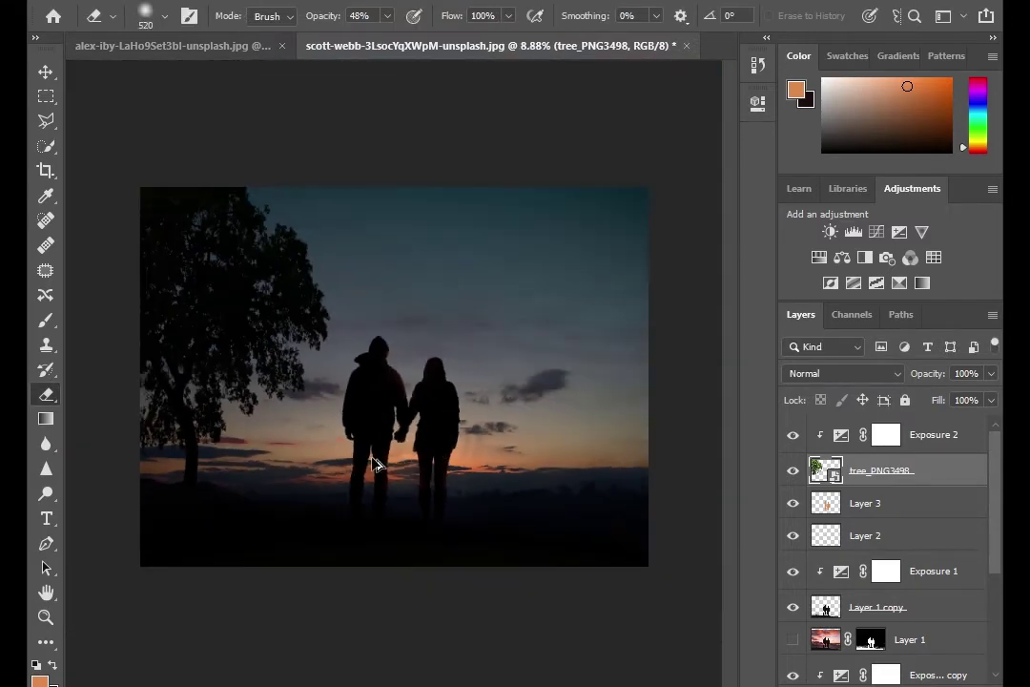
pyautogui.scroll(1, 350, 453)
pyautogui.scroll(1, 338, 426)
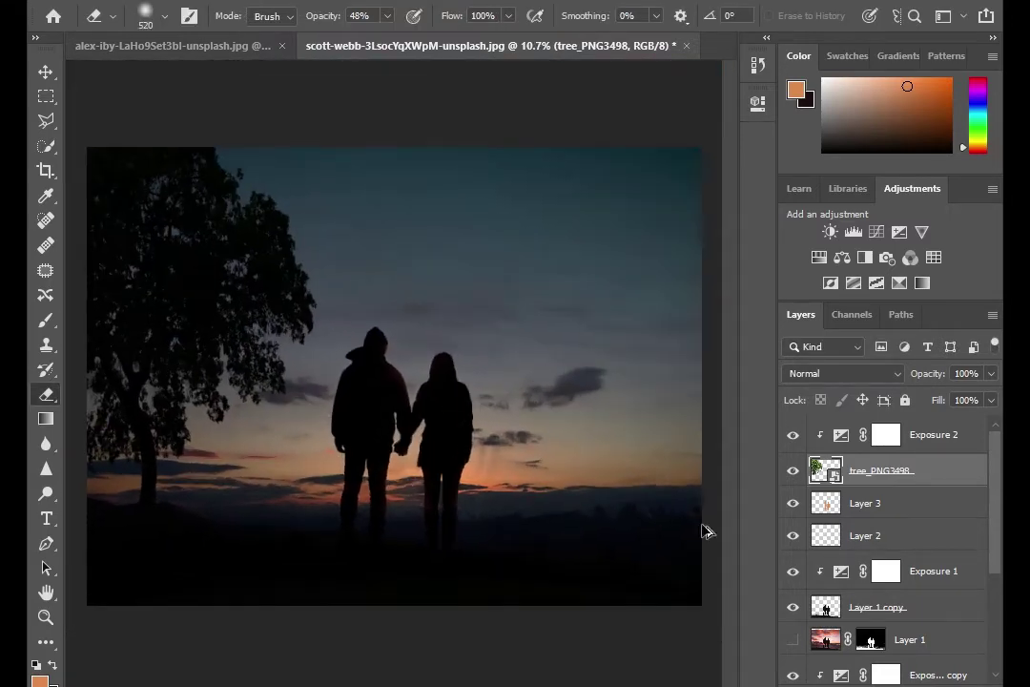
pyautogui.click(940, 437)
# Step: Add a new Layer 4 with its blend mode set to Soft Light
pyautogui.hotkey('ctrl', 'shift', 'alt', 'n')
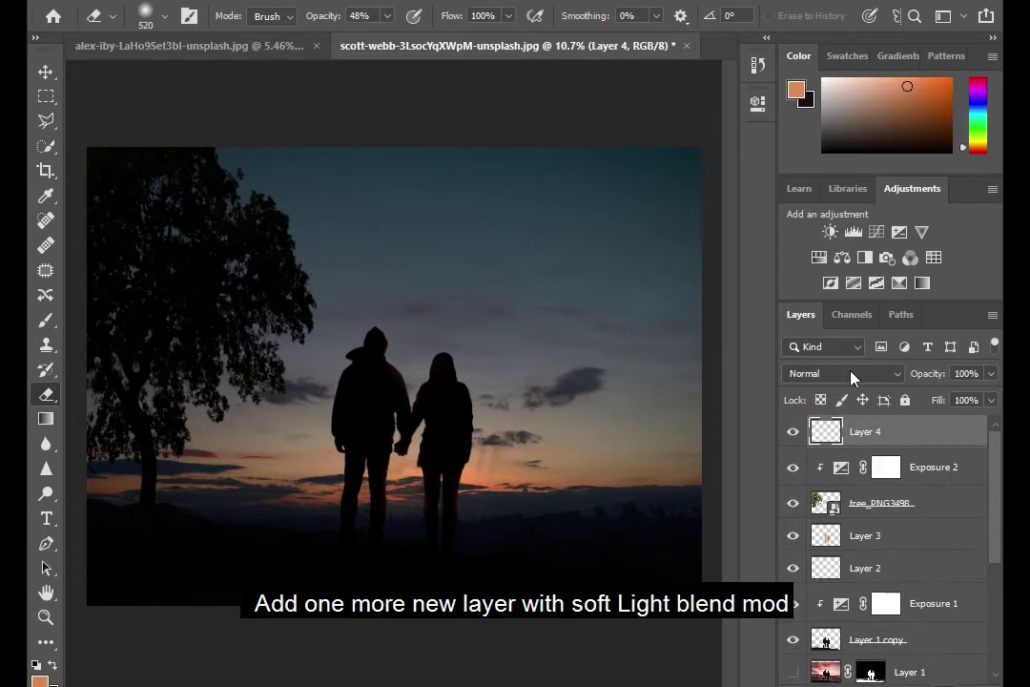
pyautogui.click(852, 374)
pyautogui.click(806, 465)
pyautogui.click(856, 374)
pyautogui.click(828, 476)
# Step: Brush orange over the tree foliage inside the tree selection, deselect, then add another layer
pyautogui.keyDown('ctrl'); pyautogui.click(835, 516); pyautogui.keyUp('ctrl')
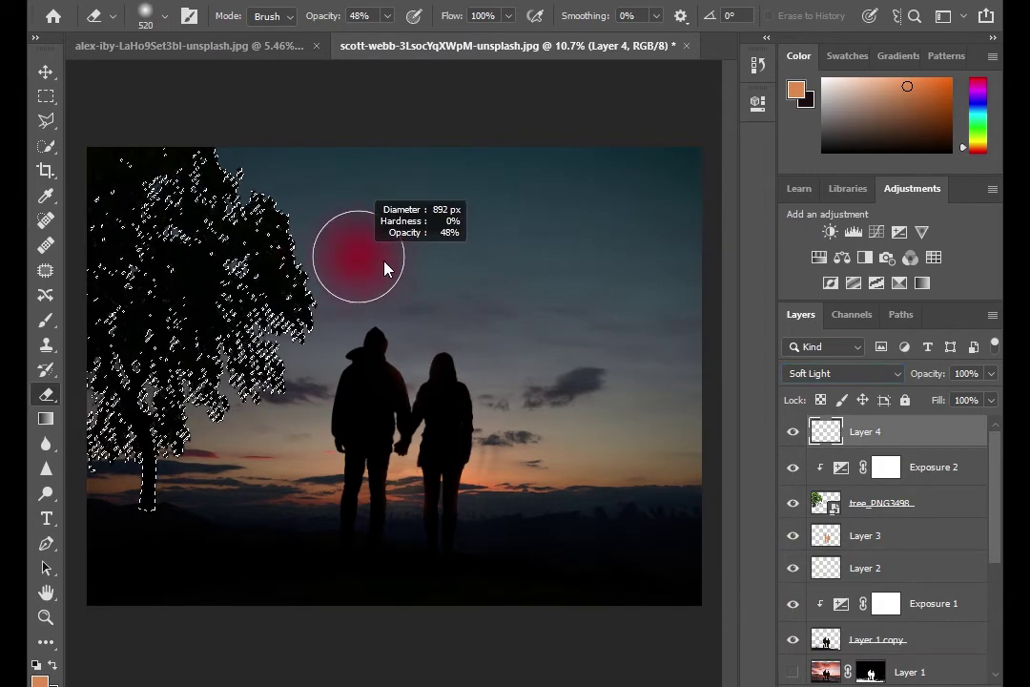
pyautogui.press('b')
pyautogui.moveTo(308, 272)
pyautogui.mouseDown()
pyautogui.moveTo(241, 368)
pyautogui.moveTo(269, 275)
pyautogui.moveTo(297, 345)
pyautogui.mouseUp()
pyautogui.hotkey('ctrl', 'd')
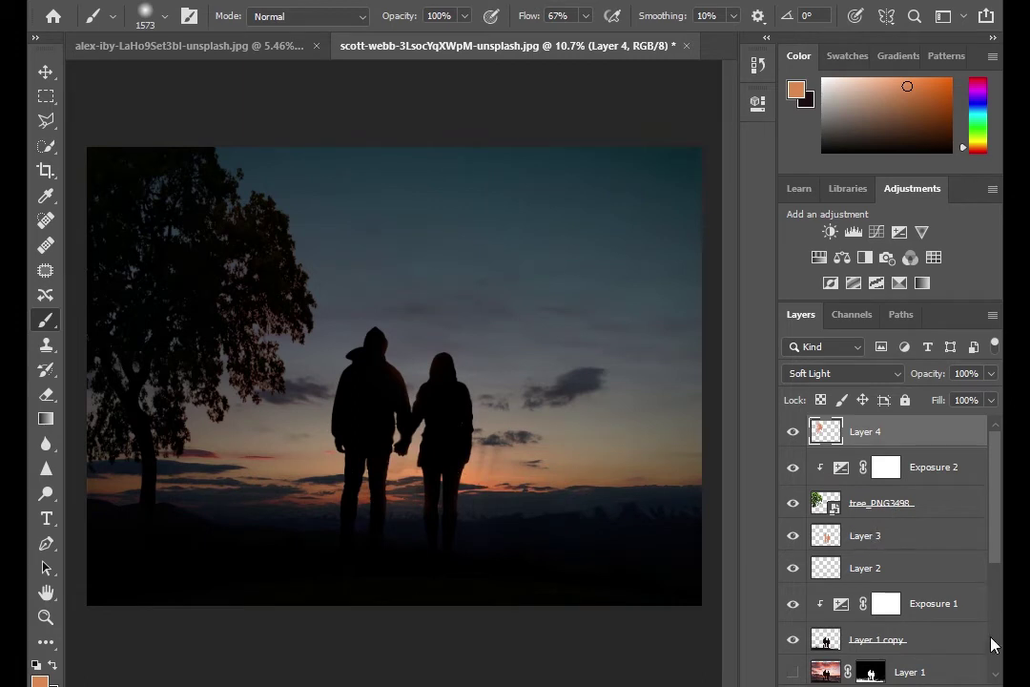
pyautogui.hotkey('ctrl', 'shift', 'n')
# Step: Create Layer 5 and choose the sampled bird-shaped brush
pyautogui.click(665, 181)
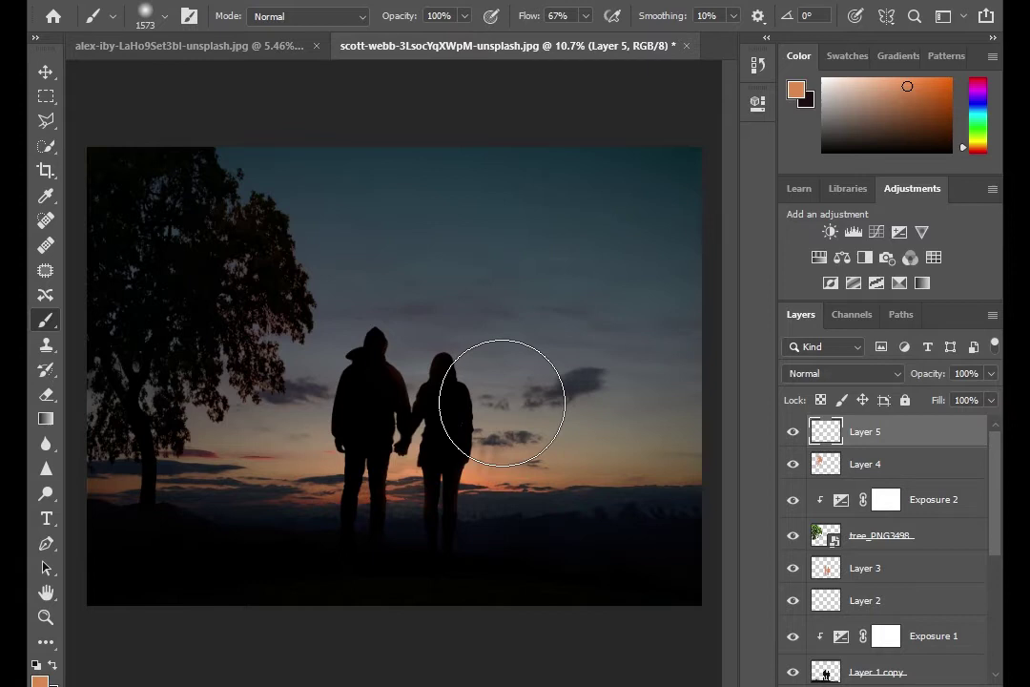
pyautogui.rightClick(486, 349)
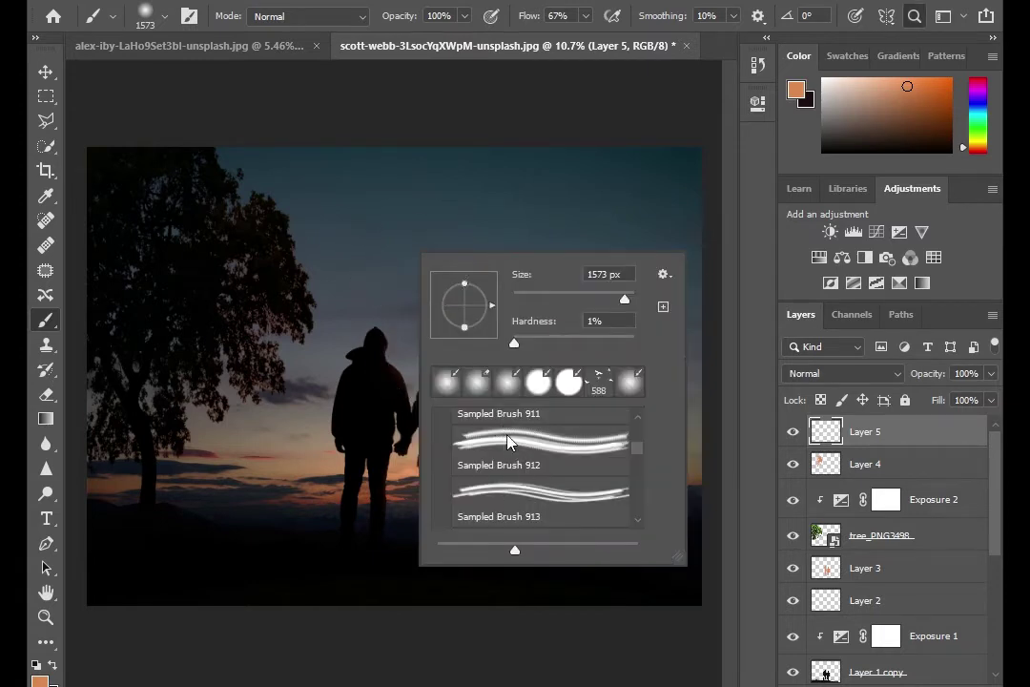
pyautogui.press('Return')
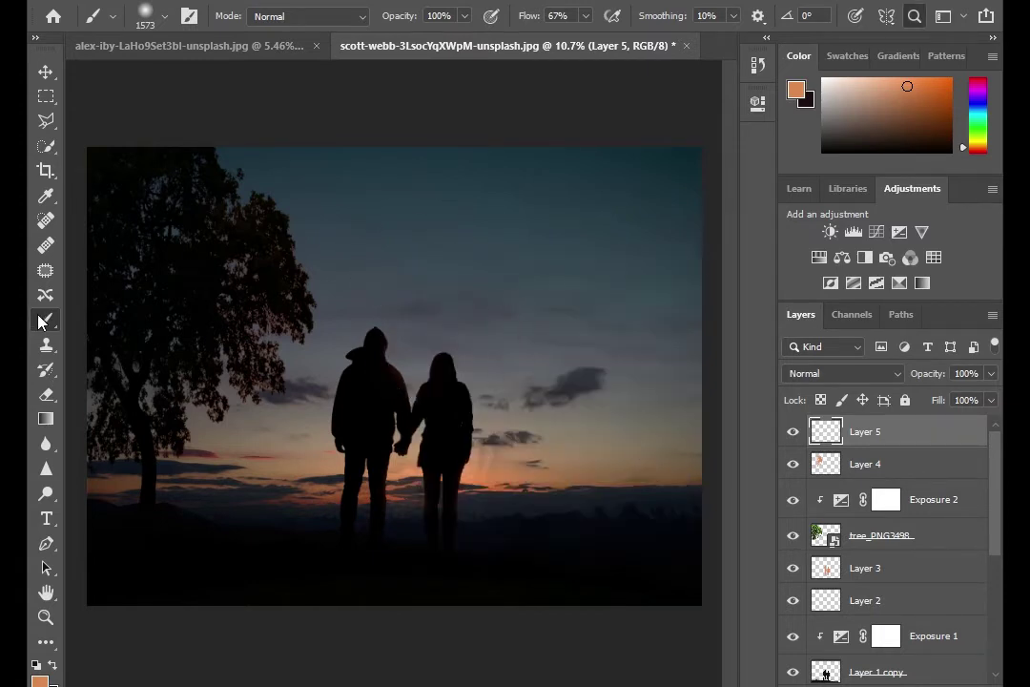
pyautogui.rightClick(42, 324)
pyautogui.rightClick(398, 358)
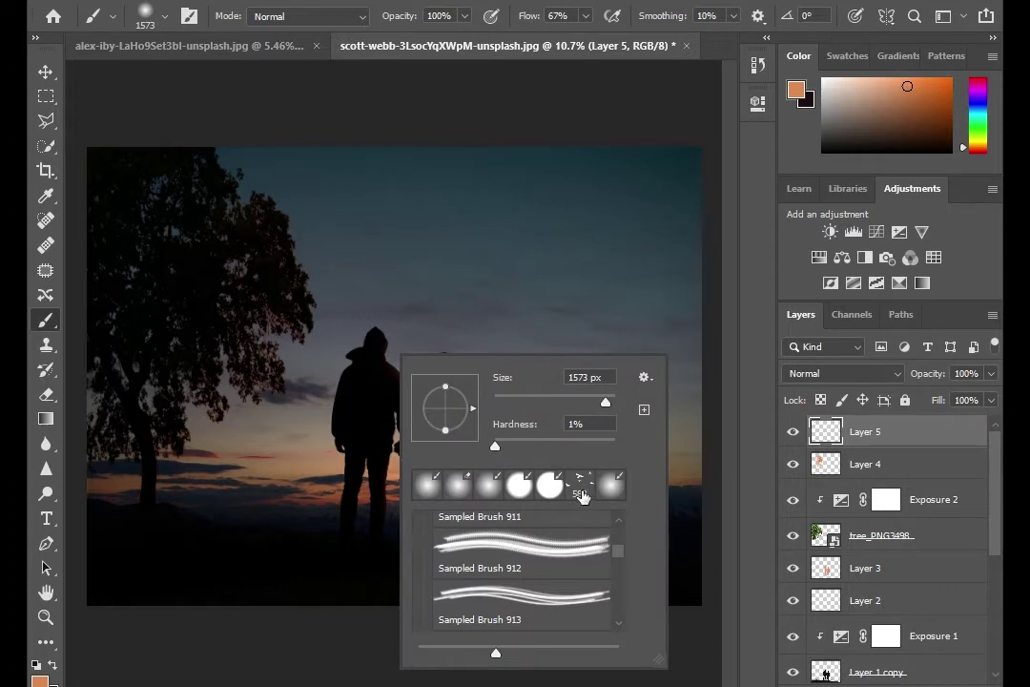
pyautogui.click(581, 491)
# Step: Stamp a flock of birds into the sky, swapping colours so they paint black
pyautogui.click(401, 269)
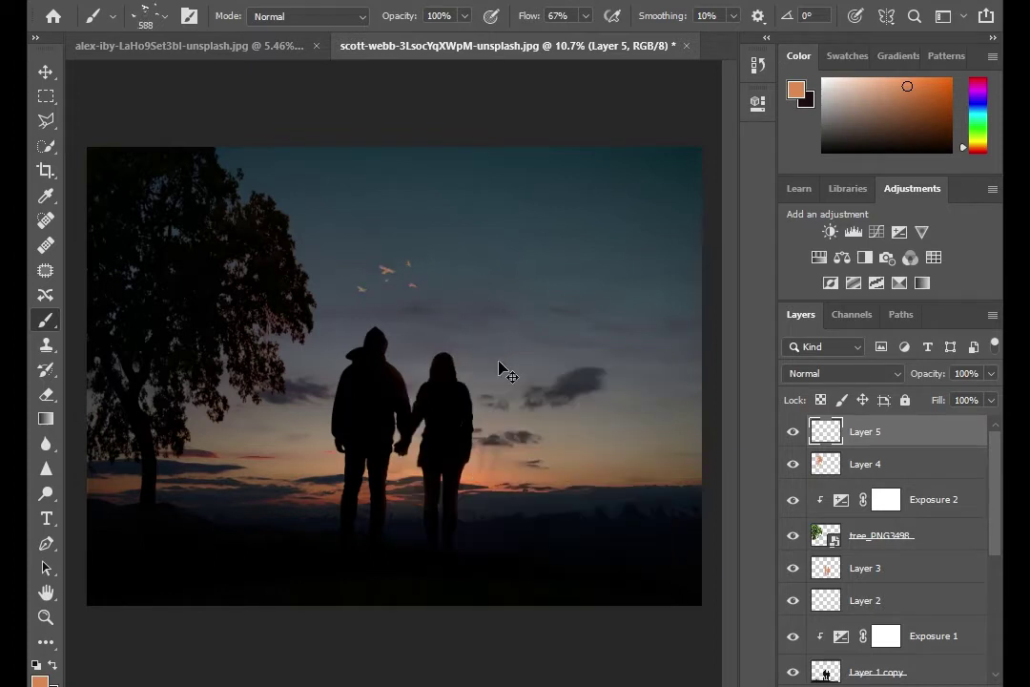
pyautogui.press('x')
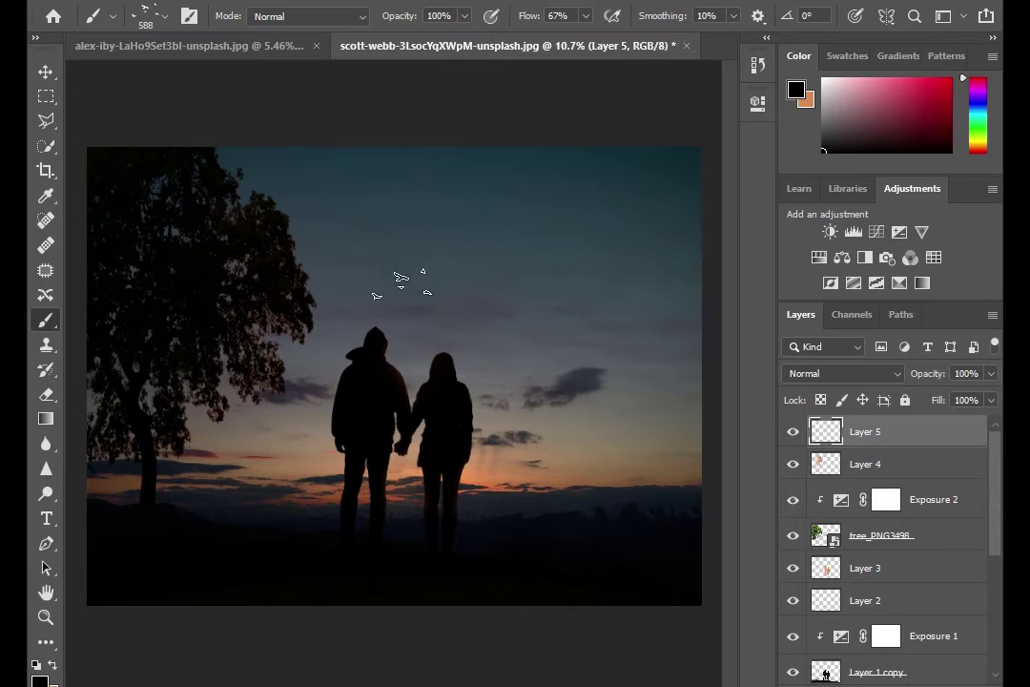
pyautogui.scroll(-4, 526, 349)
pyautogui.scroll(1, 544, 353)
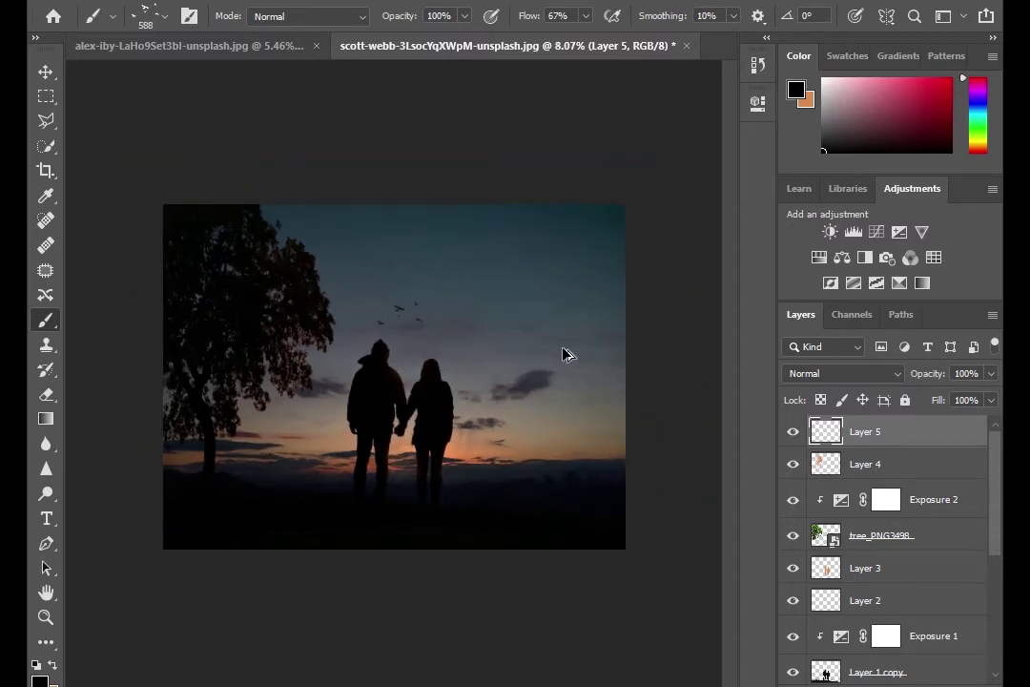
pyautogui.click(968, 474)
# Step: Place the eclipse photo from the source folder onto the canvas and rasterize it
pyautogui.click(160, 678)
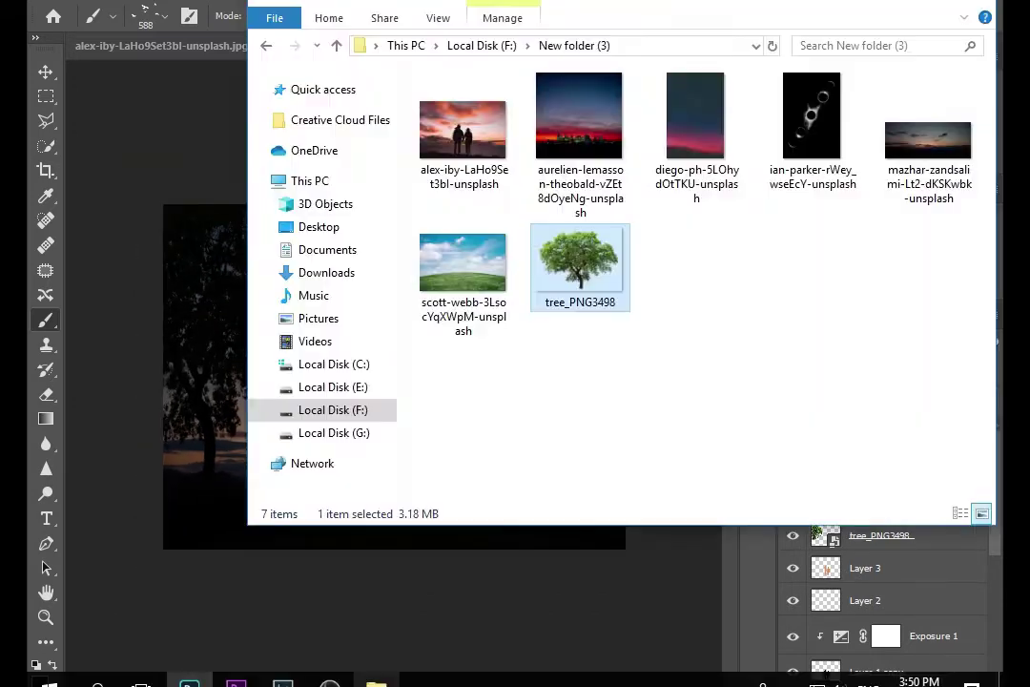
pyautogui.moveTo(812, 127); pyautogui.dragTo(300, 384)
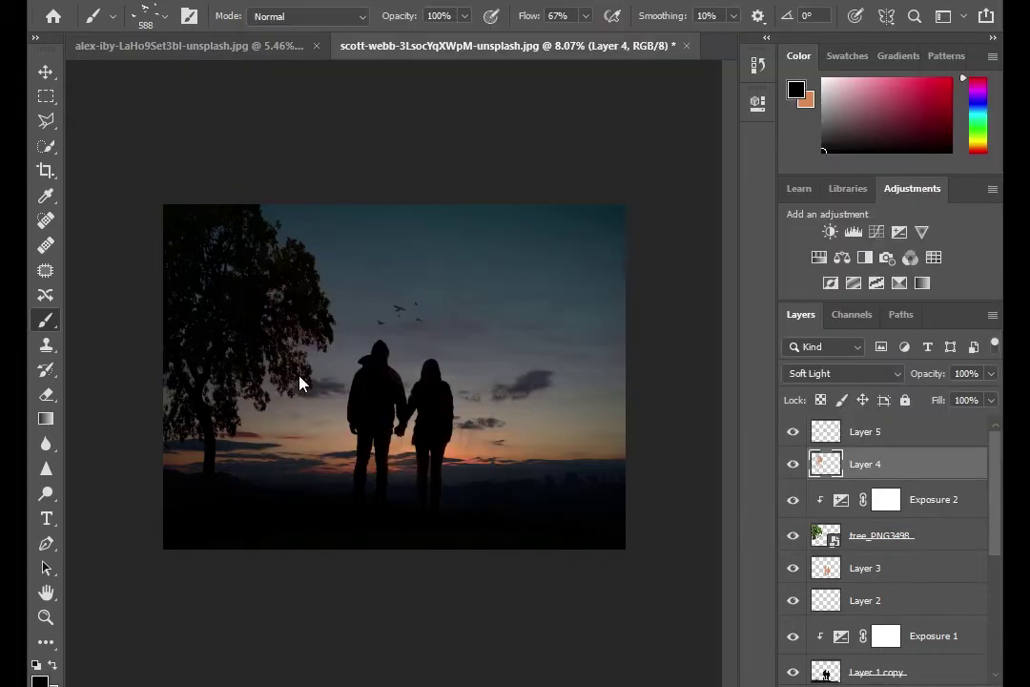
pyautogui.moveTo(448, 389); pyautogui.dragTo(450, 393)
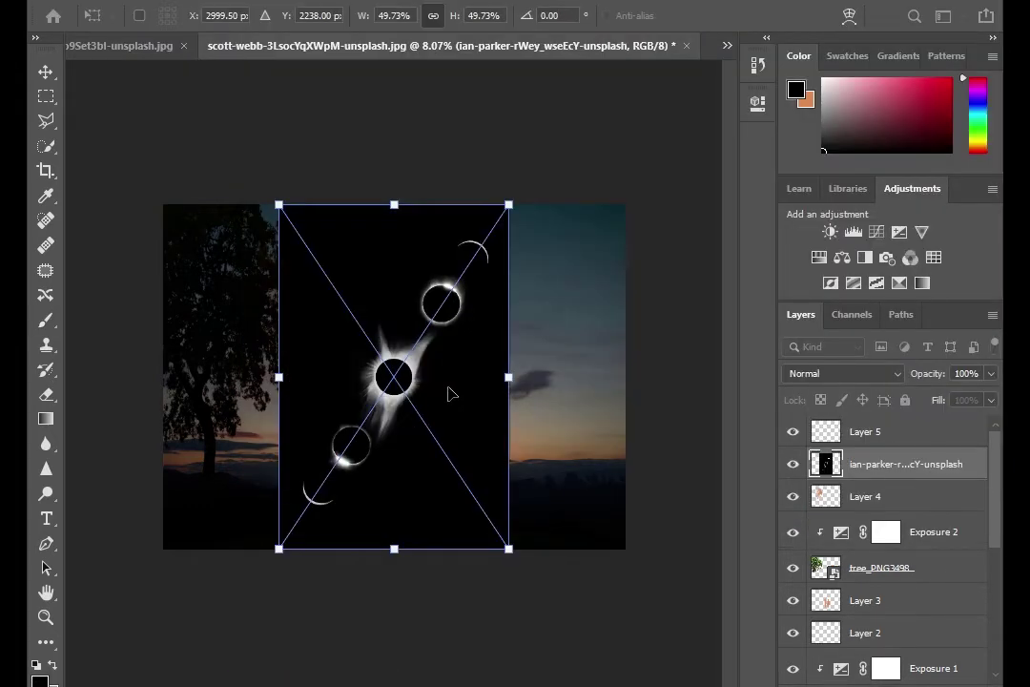
pyautogui.press('Return')
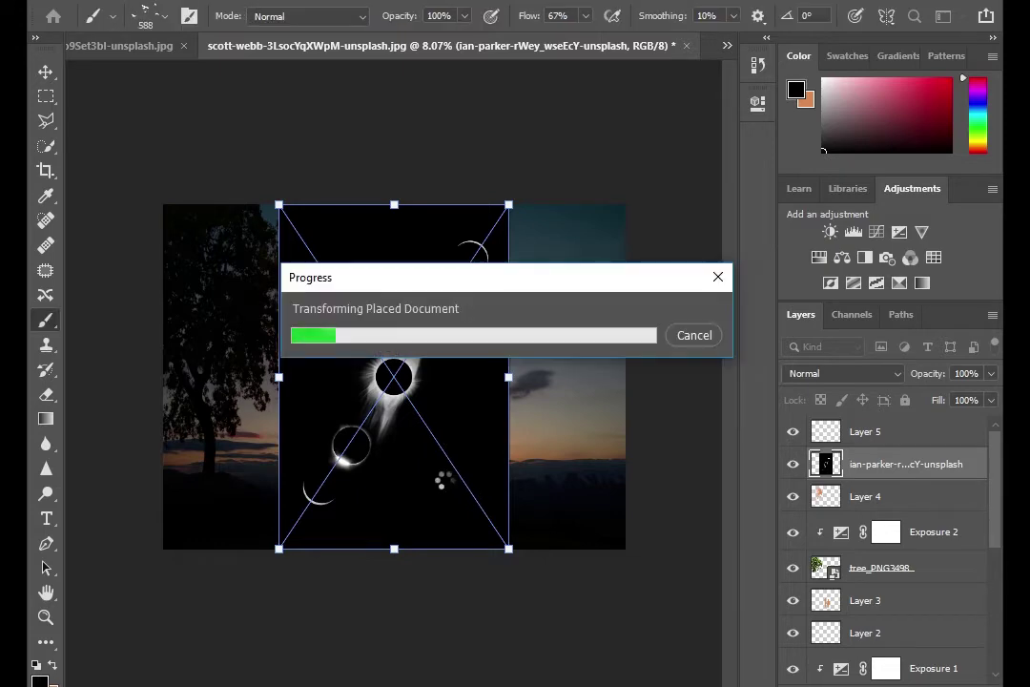
pyautogui.rightClick(904, 465)
pyautogui.click(740, 345)
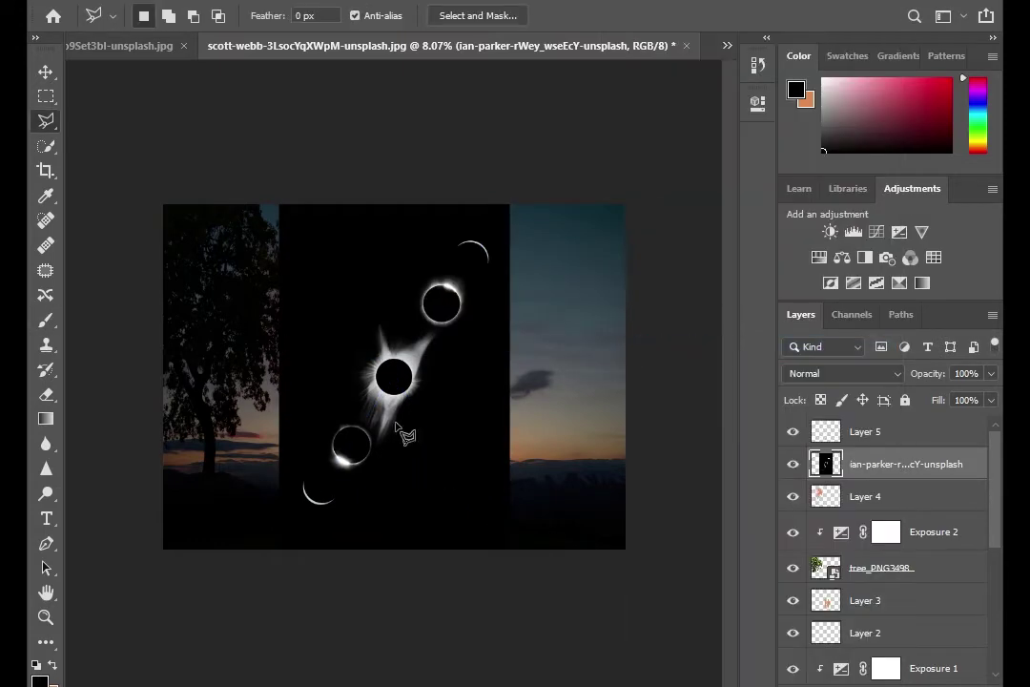
# Step: Cut the lassoed crescent onto Layer 6 and delete the leftover eclipse layer
pyautogui.rightClick(296, 525)
pyautogui.click(384, 320)
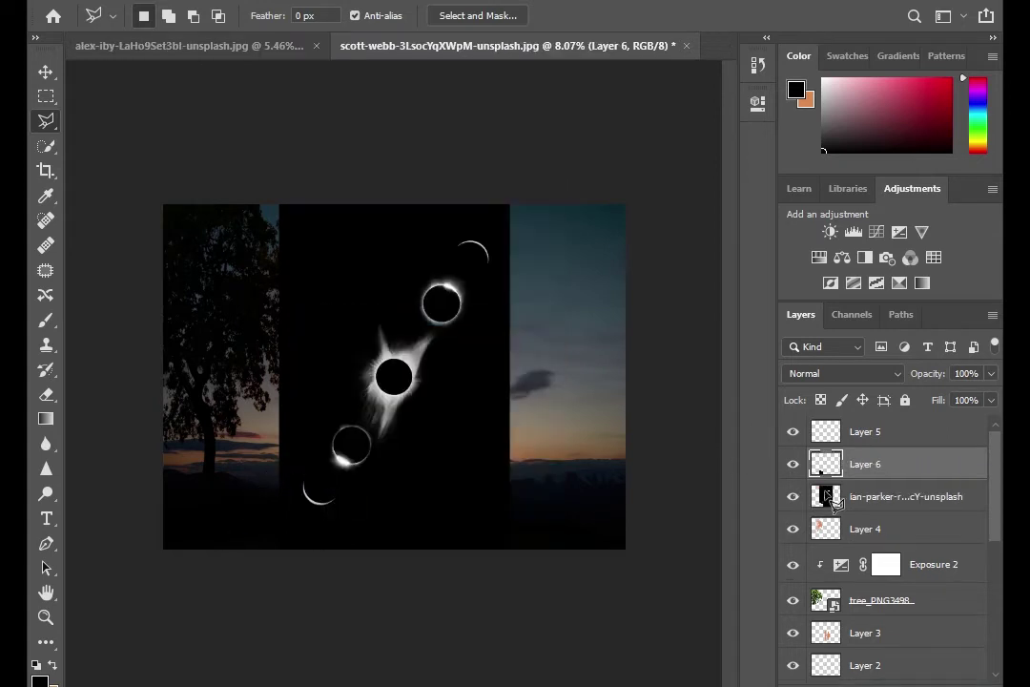
pyautogui.click(877, 498)
pyautogui.press('Delete')
pyautogui.hotkey('ctrl', 't')
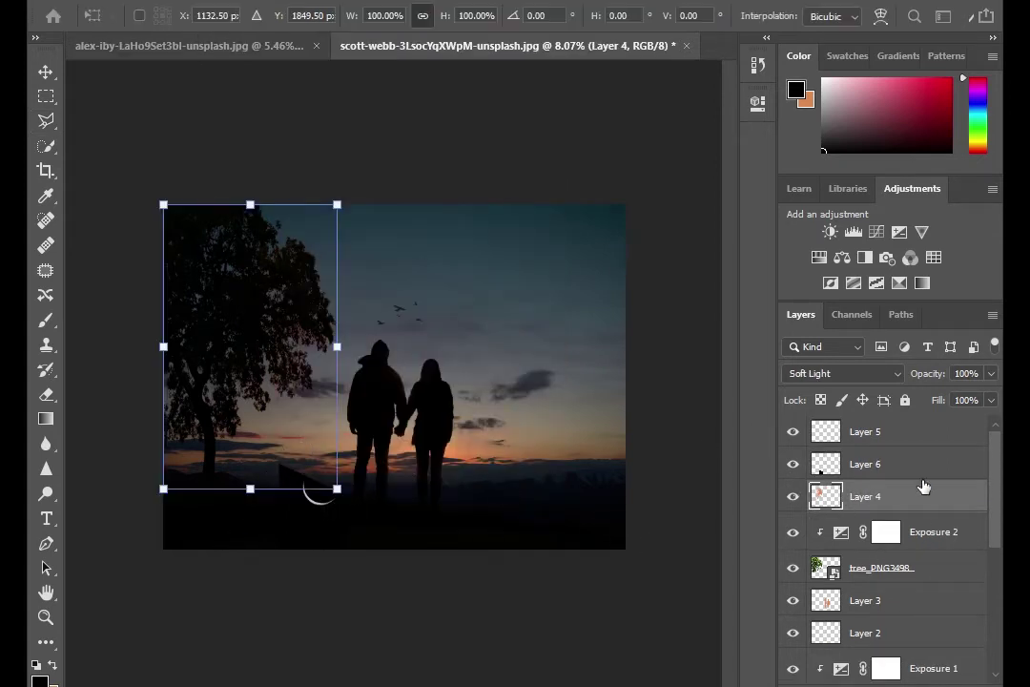
# Step: Rotate the crescent moon and move it to the upper-right sky
pyautogui.click(917, 465)
pyautogui.hotkey('ctrl', 't')
pyautogui.moveTo(353, 558)
pyautogui.mouseDown()
pyautogui.moveTo(391, 548)
pyautogui.moveTo(225, 543)
pyautogui.moveTo(298, 579)
pyautogui.mouseUp()
pyautogui.moveTo(304, 504)
pyautogui.mouseDown()
pyautogui.moveTo(480, 296)
pyautogui.moveTo(596, 211)
pyautogui.moveTo(576, 257)
pyautogui.moveTo(561, 229)
pyautogui.mouseUp()
pyautogui.moveTo(610, 275)
pyautogui.mouseDown()
pyautogui.moveTo(573, 301)
pyautogui.moveTo(584, 299)
pyautogui.mouseUp()
pyautogui.moveTo(577, 230); pyautogui.dragTo(573, 238)
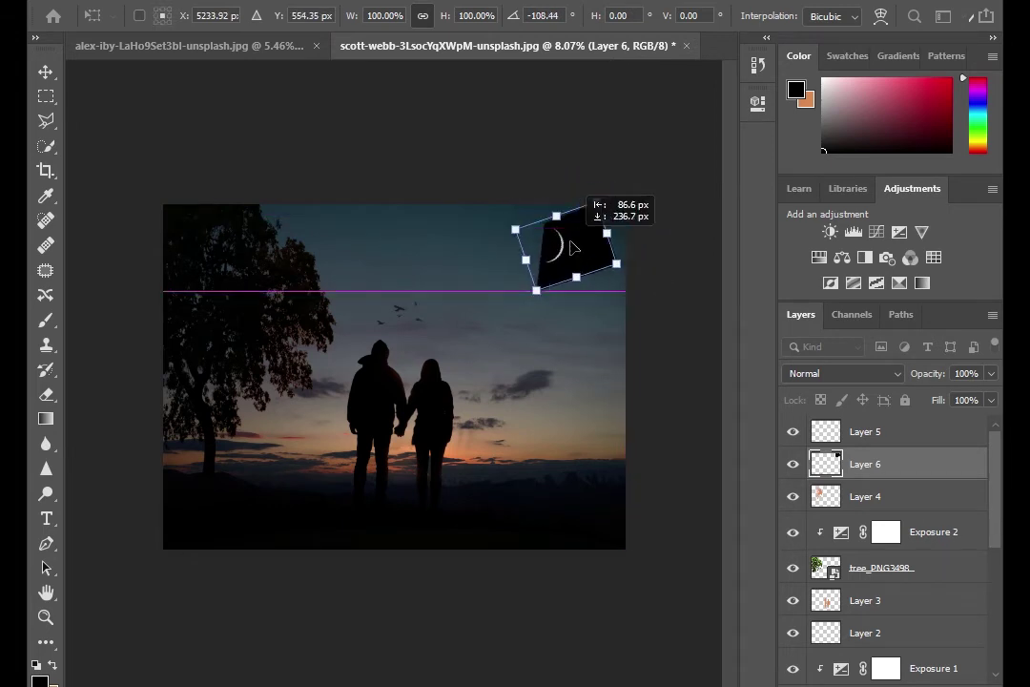
pyautogui.press('Return')
# Step: Set the moon layer to Screen and shrink it to about three-quarters size
pyautogui.click(858, 373)
pyautogui.click(843, 391)
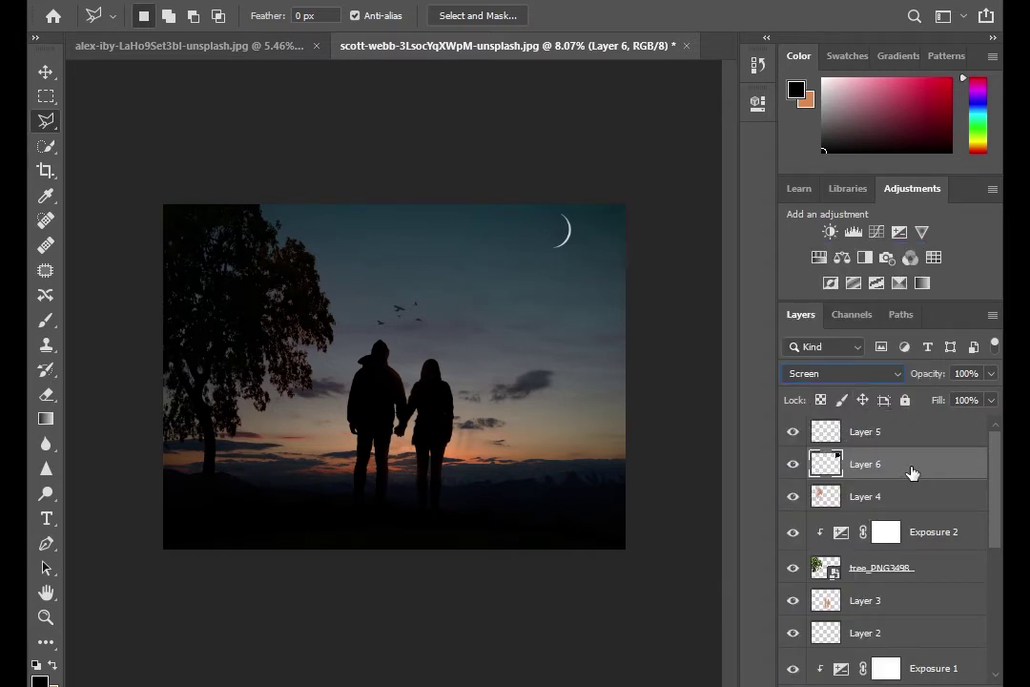
pyautogui.hotkey('ctrl', 't')
pyautogui.moveTo(544, 274); pyautogui.dragTo(561, 256)
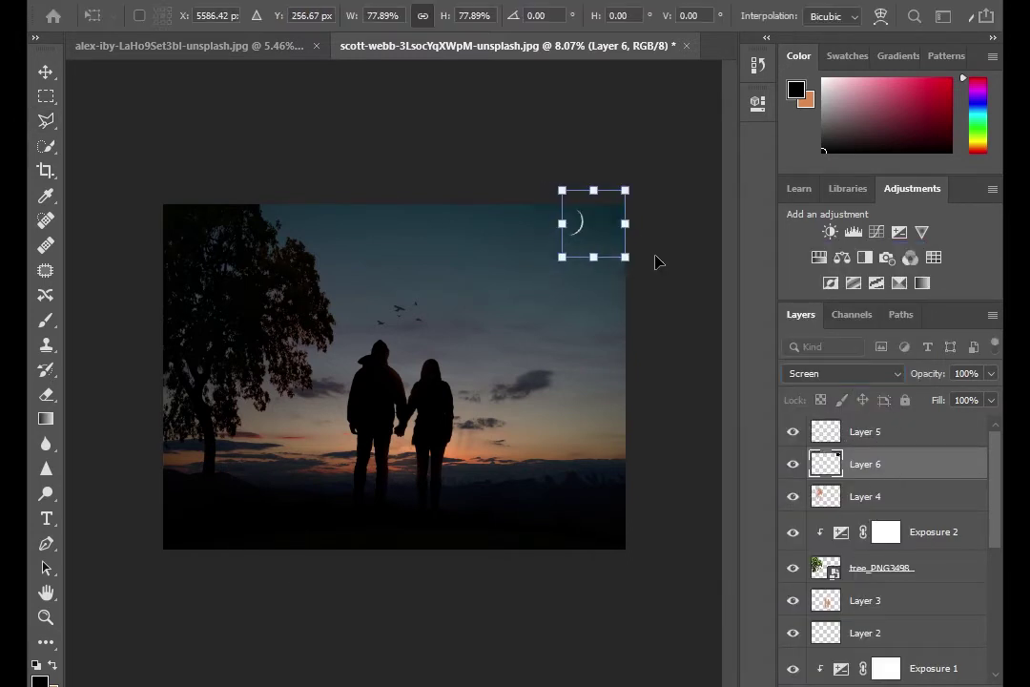
pyautogui.press('Return')
# Step: Drag the diego-ph starry sky photo from the source folder onto the canvas
pyautogui.press('l')
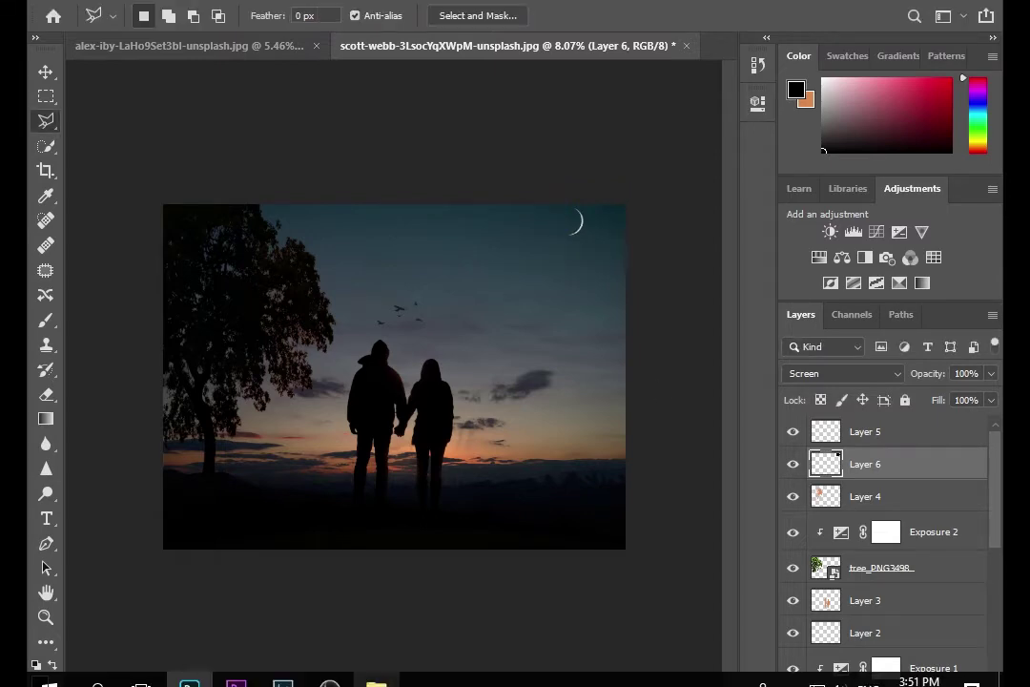
pyautogui.click(375, 685)
pyautogui.moveTo(695, 111)
pyautogui.mouseDown()
pyautogui.moveTo(563, 442)
pyautogui.moveTo(238, 432)
pyautogui.mouseUp()
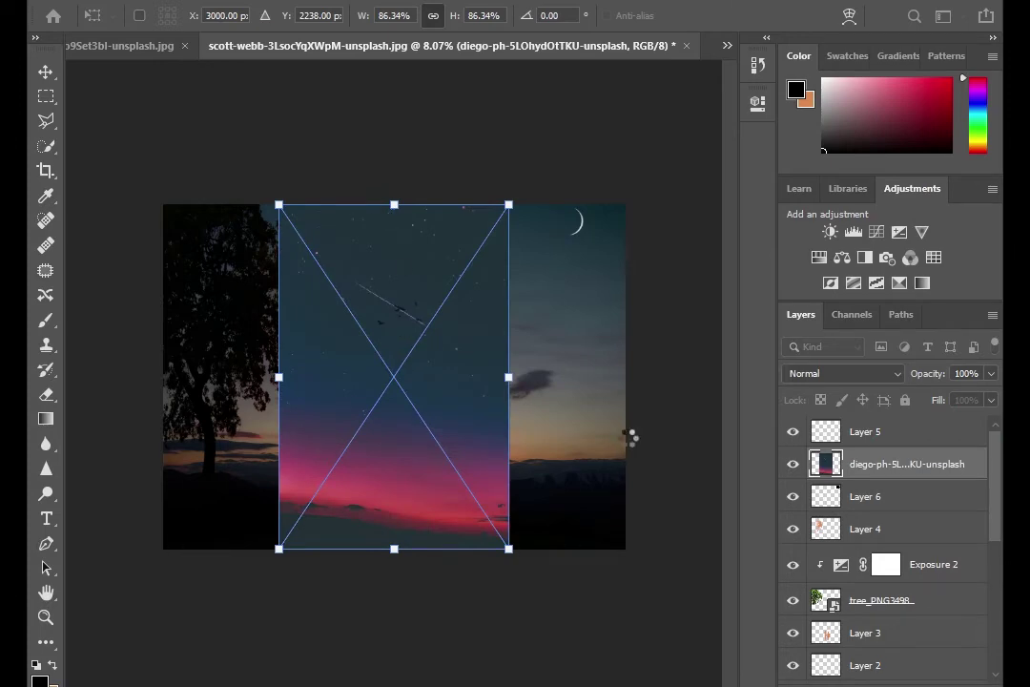
# Step: Rasterize the starry sky photo, add a mask, and hide its lower area over the couple and ground
pyautogui.press('Return')
pyautogui.rightClick(882, 464)
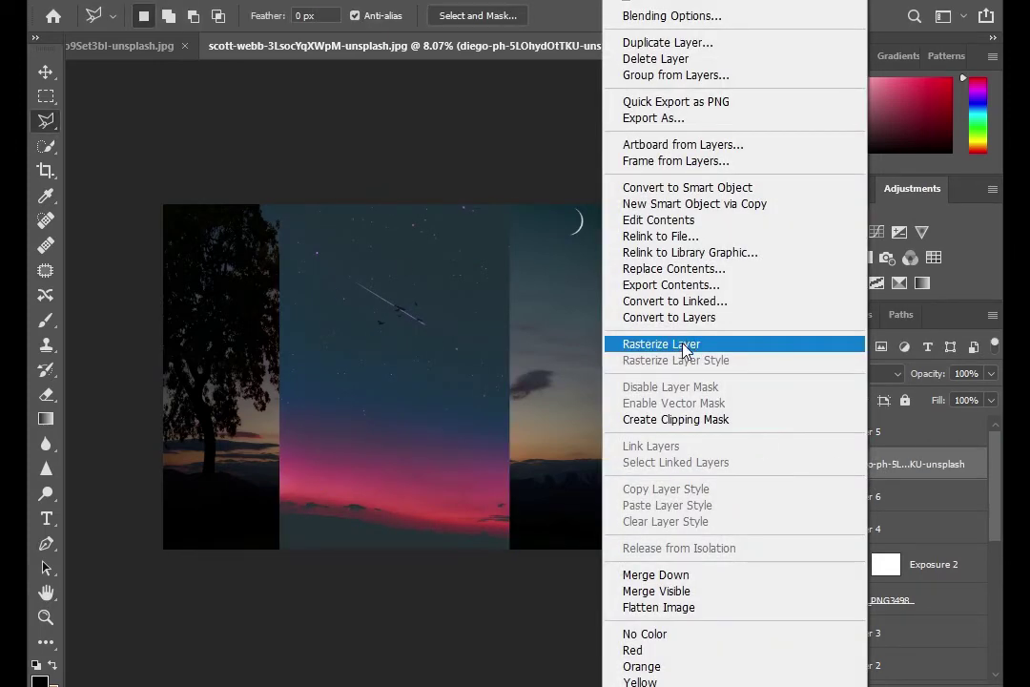
pyautogui.click(690, 343)
pyautogui.click(858, 681)
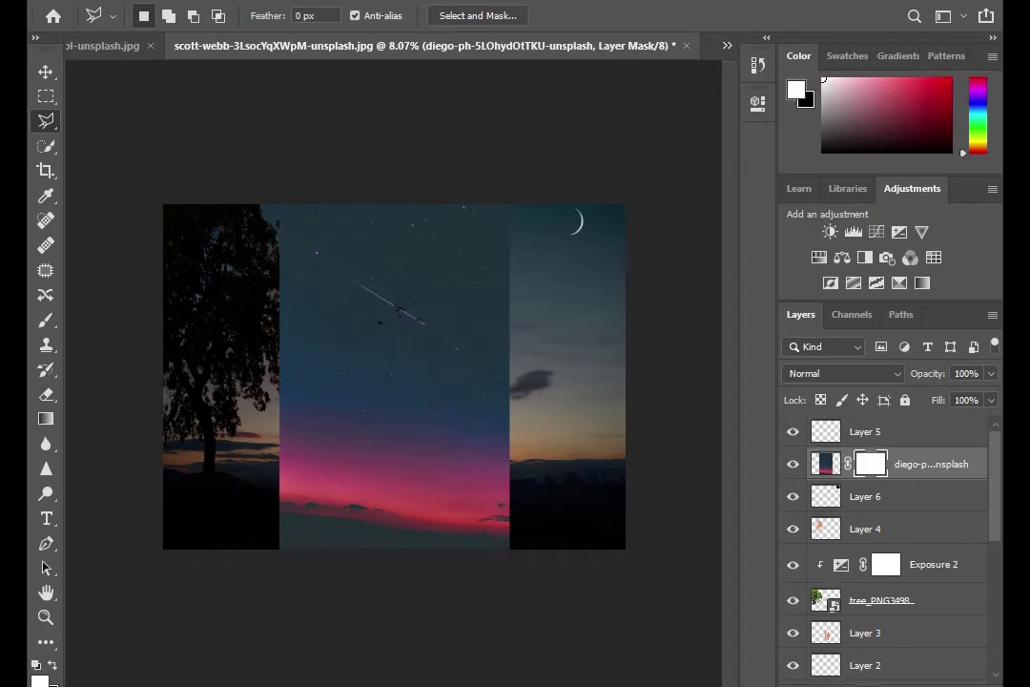
pyautogui.click(236, 382)
pyautogui.click(566, 381)
pyautogui.click(565, 614)
pyautogui.doubleClick(144, 614)
pyautogui.press('Delete')
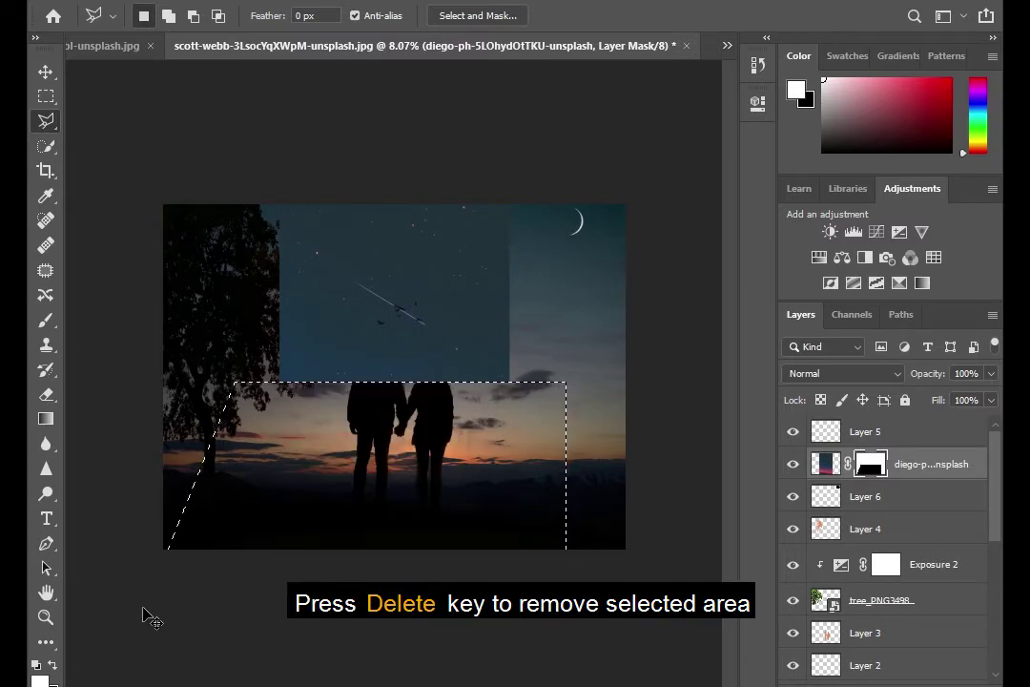
# Step: Blend the sky photo with Screen and darken it with a clipped Levels raising the black input
pyautogui.click(814, 375)
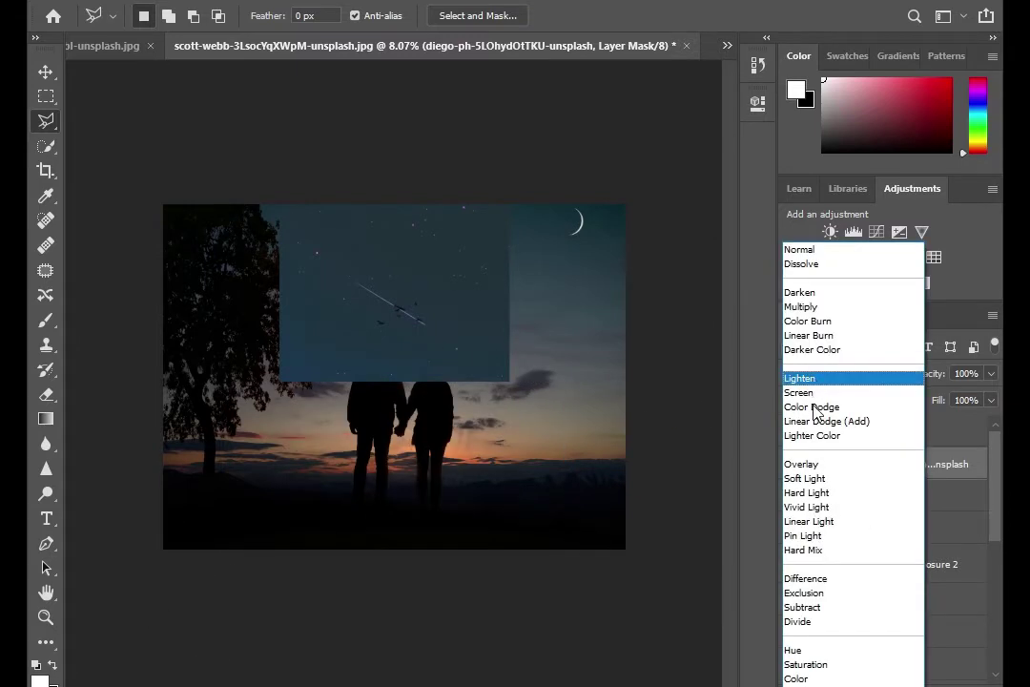
pyautogui.click(807, 392)
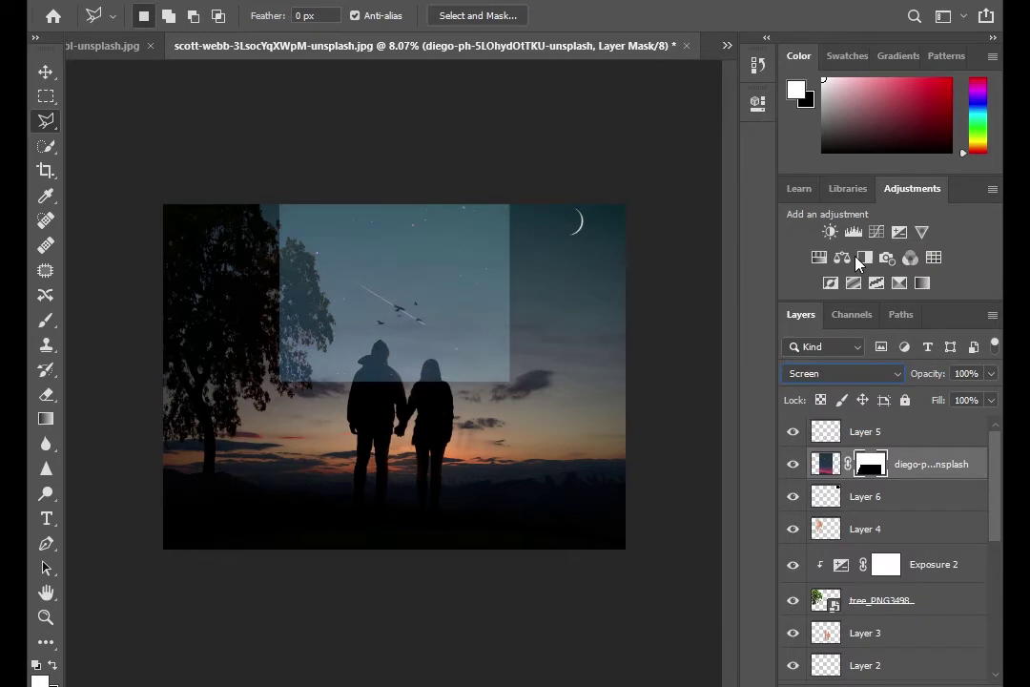
pyautogui.click(853, 234)
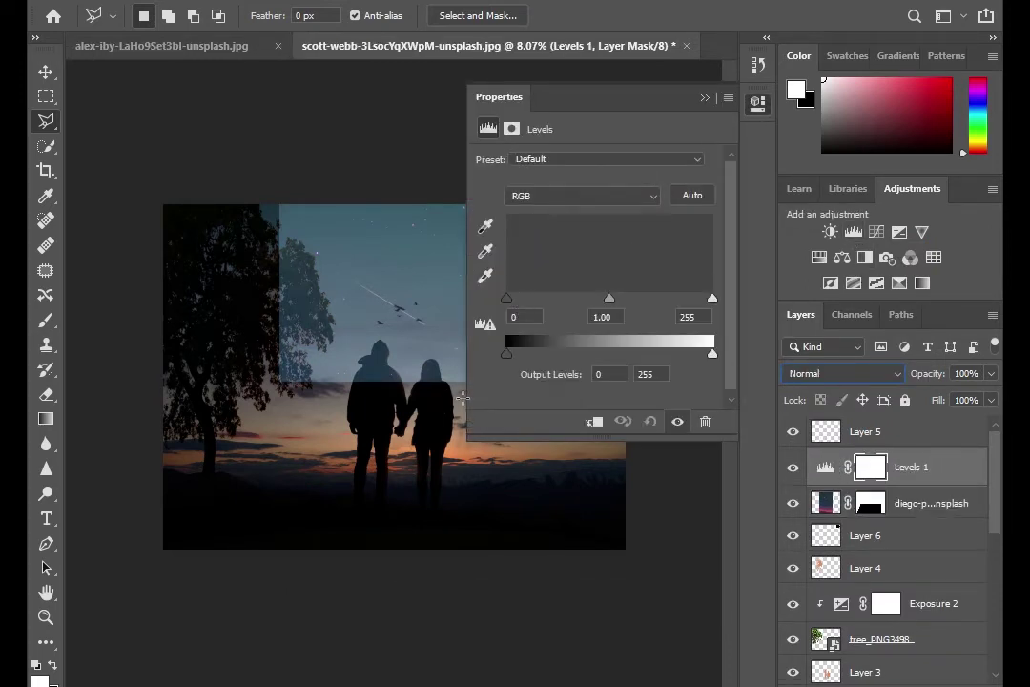
pyautogui.click(594, 421)
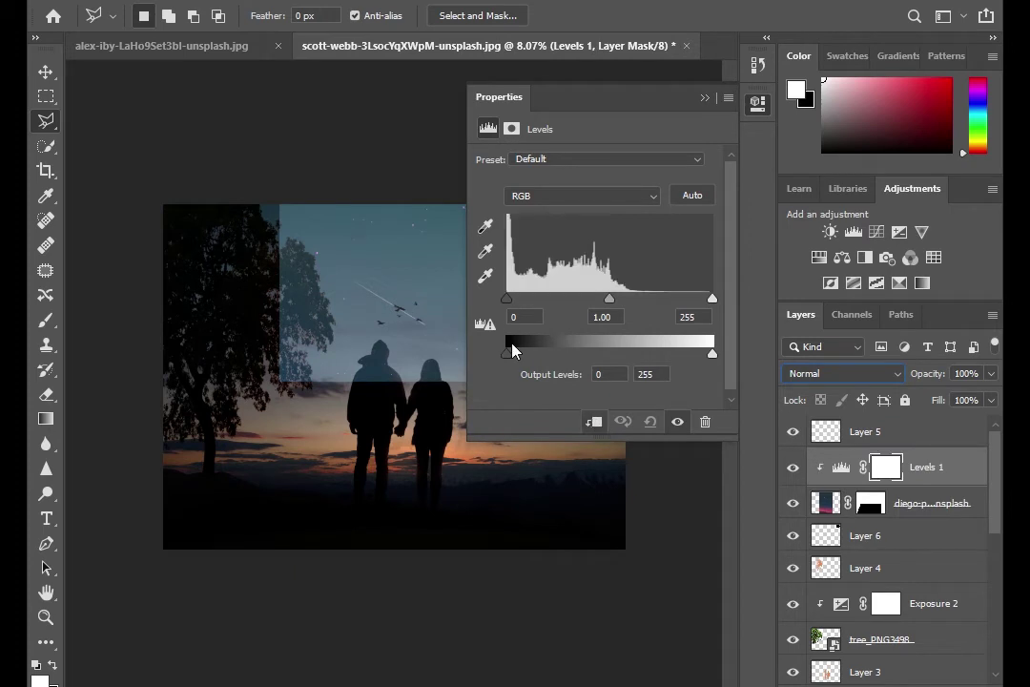
pyautogui.moveTo(507, 299); pyautogui.dragTo(570, 305)
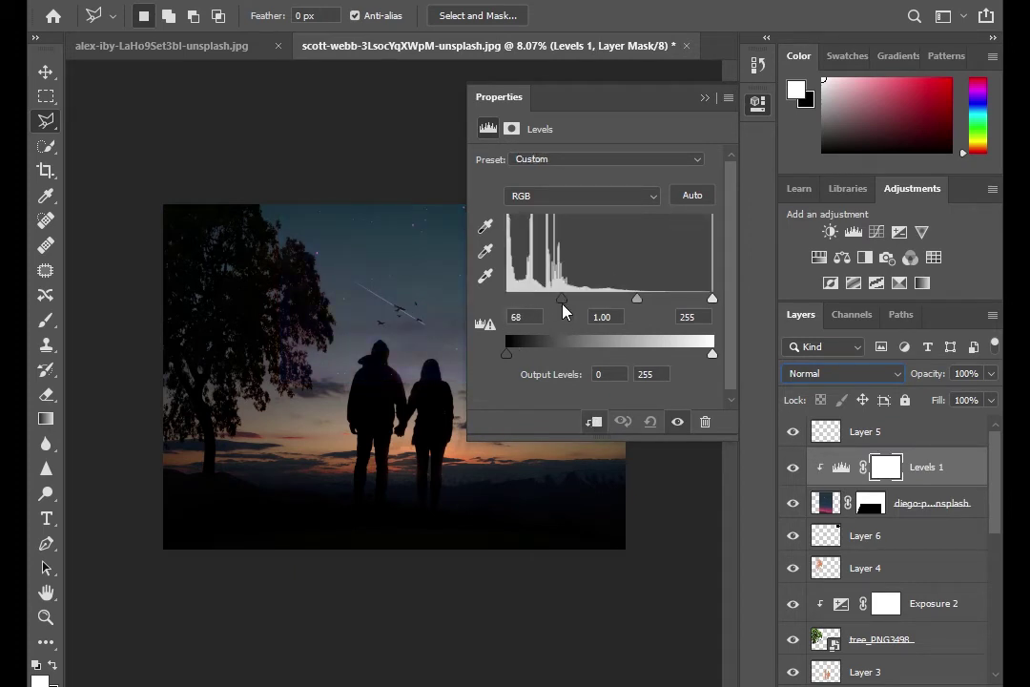
pyautogui.click(705, 99)
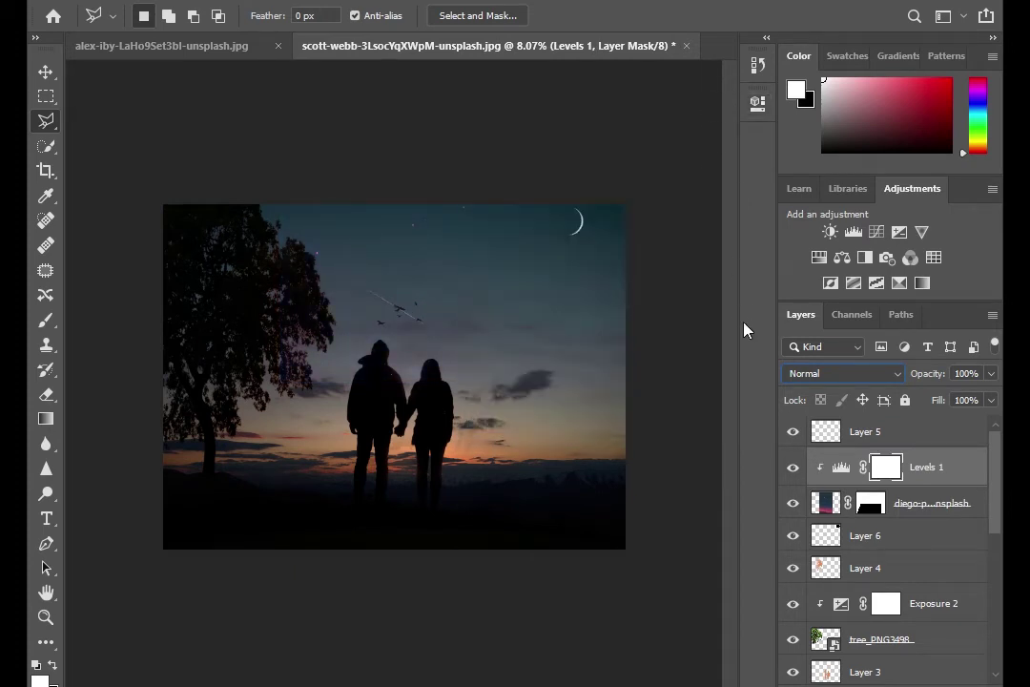
pyautogui.click(944, 504)
pyautogui.hotkey('ctrl', 't')
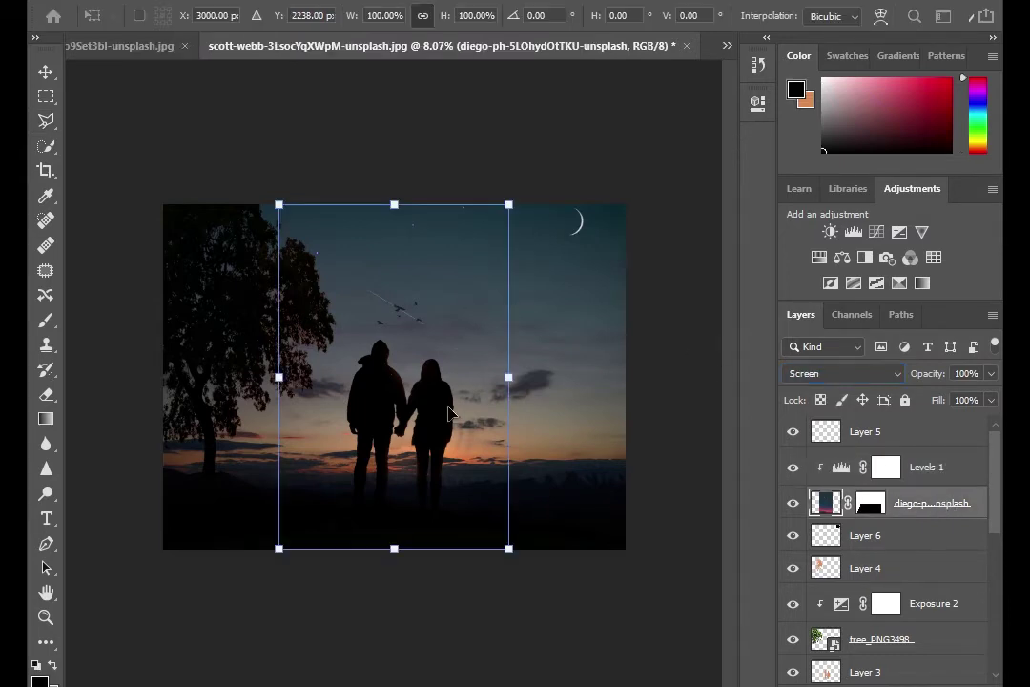
# Step: Flip the sky photo horizontally and stretch it across the canvas
pyautogui.moveTo(444, 421); pyautogui.dragTo(471, 384)
pyautogui.rightClick(459, 332)
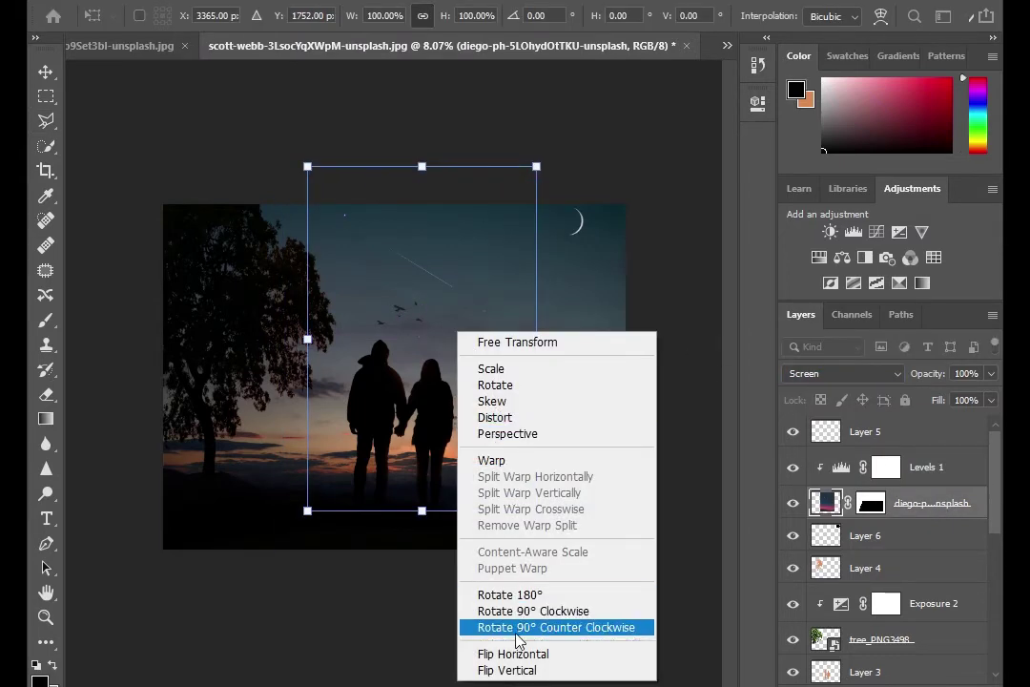
pyautogui.click(490, 653)
pyautogui.moveTo(448, 370)
pyautogui.mouseDown()
pyautogui.moveTo(465, 388)
pyautogui.moveTo(458, 380)
pyautogui.mouseUp()
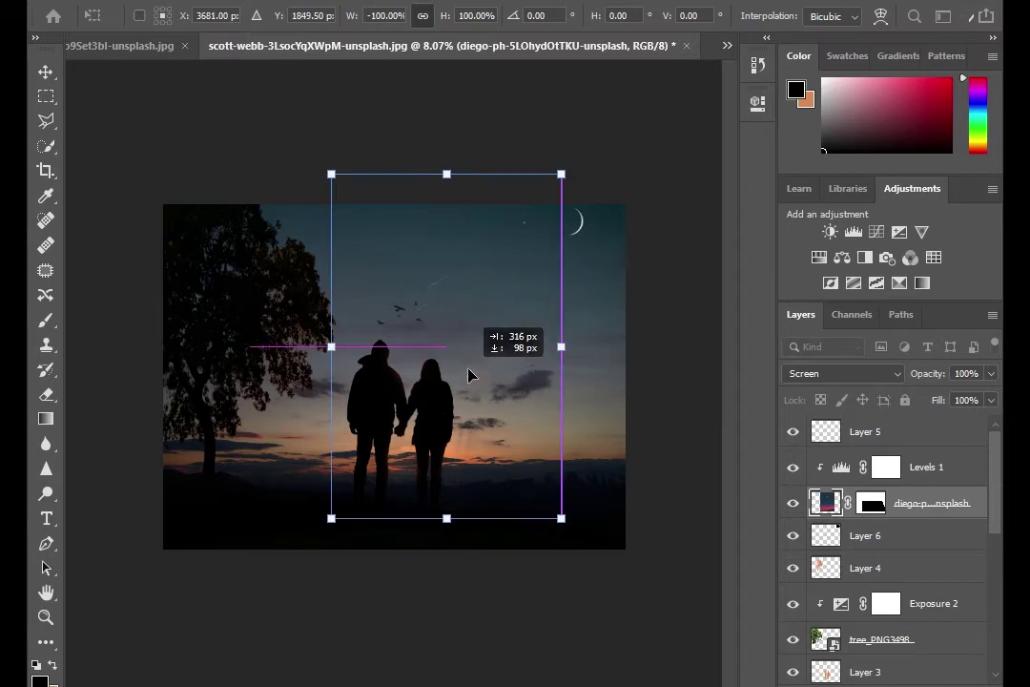
pyautogui.moveTo(549, 346); pyautogui.dragTo(639, 346)
pyautogui.moveTo(320, 347); pyautogui.dragTo(216, 346)
# Step: Undo the stray shift and stretch, committing the flip at W -100% / H 100%
pyautogui.moveTo(453, 304); pyautogui.dragTo(436, 401)
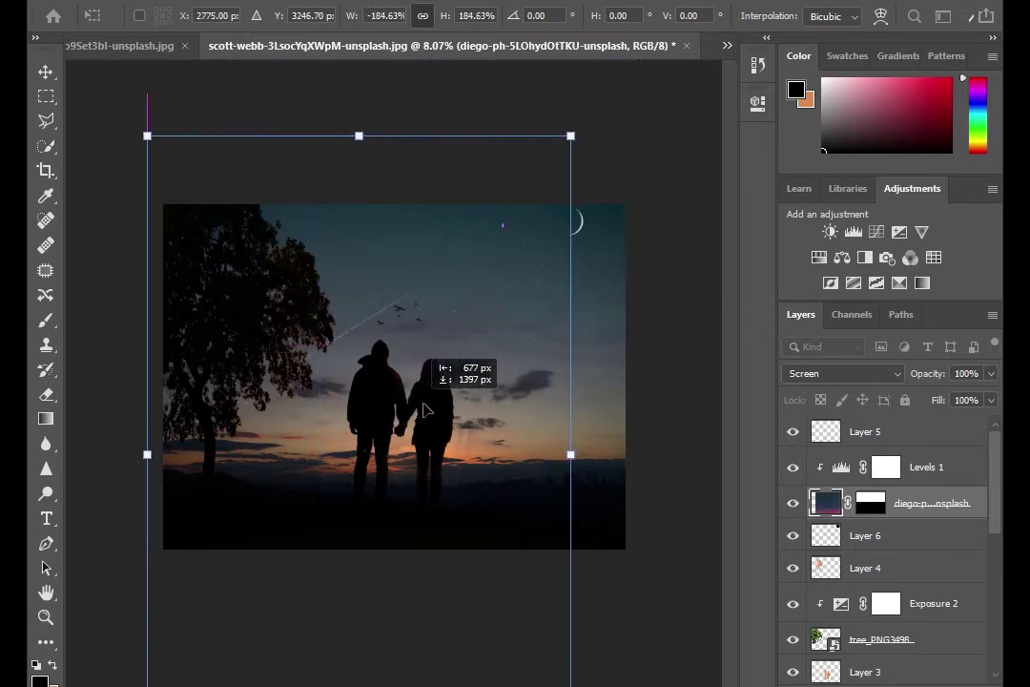
pyautogui.hotkey('ctrl', 'z')
pyautogui.hotkey('ctrl', 'z')
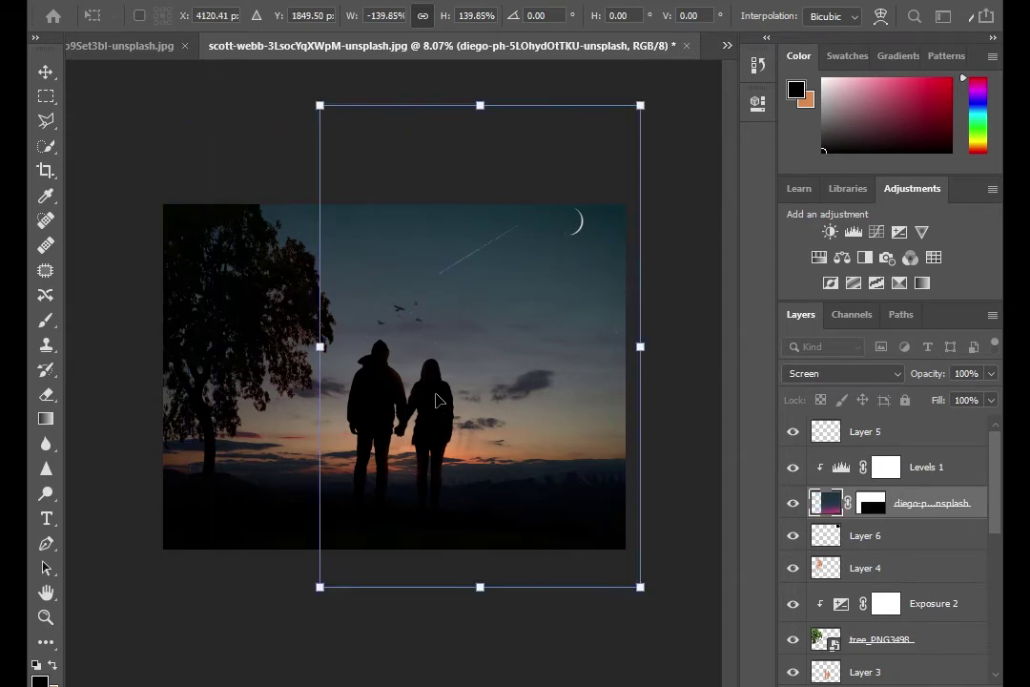
pyautogui.hotkey('ctrl', 'z')
pyautogui.press('Return')
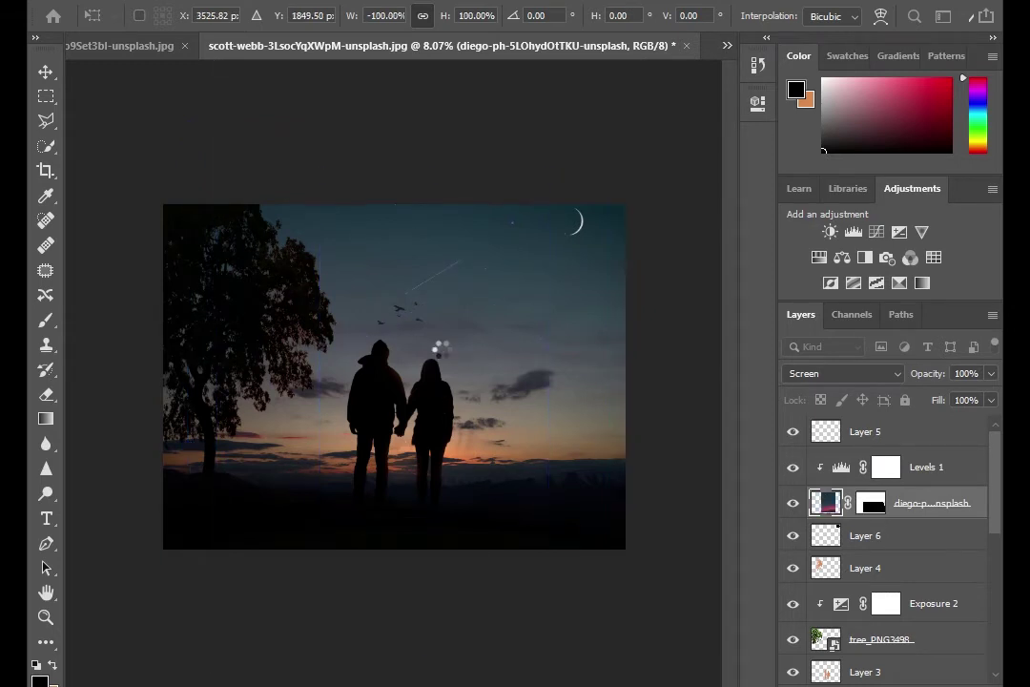
pyautogui.press('l')
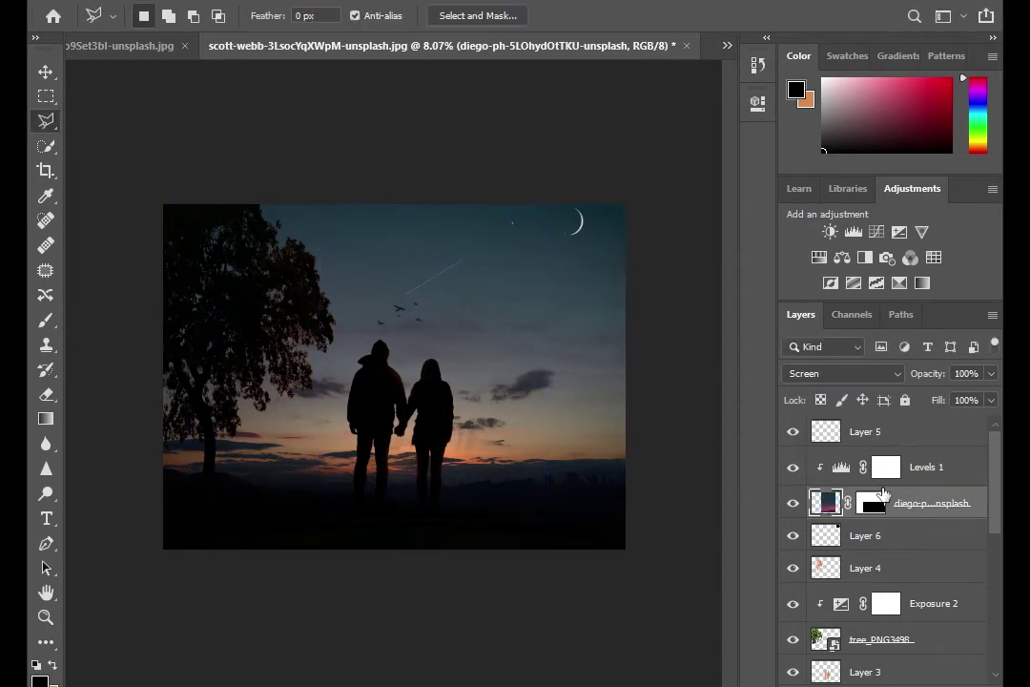
pyautogui.click(945, 433)
pyautogui.scroll(-2, 916, 515)
# Step: Group all layers above Background into Group 1 and stamp the visible image as Layer 7
pyautogui.scroll(-5, 901, 572)
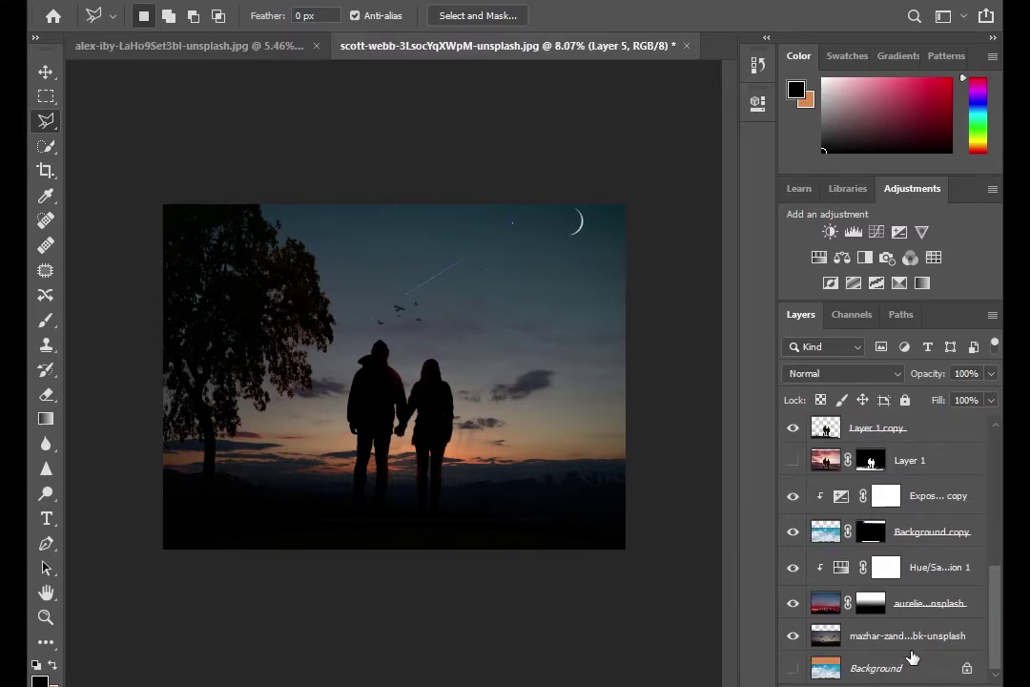
pyautogui.keyDown('shift'); pyautogui.click(914, 635); pyautogui.keyUp('shift')
pyautogui.hotkey('ctrl', 'g')
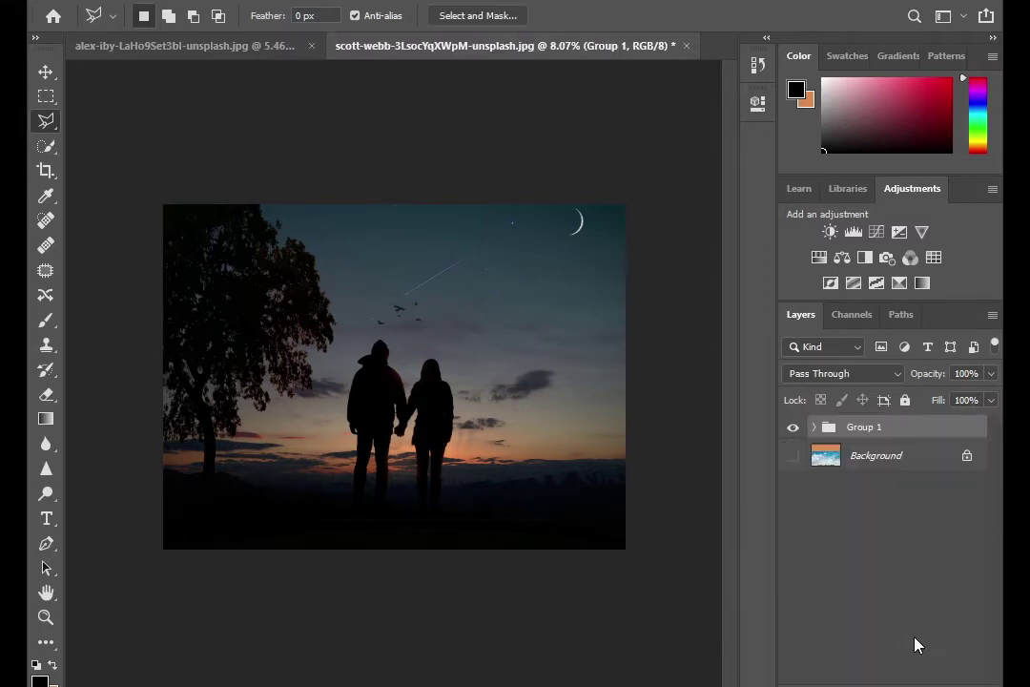
pyautogui.hotkey('ctrl', 'alt', 'shift', 'e')
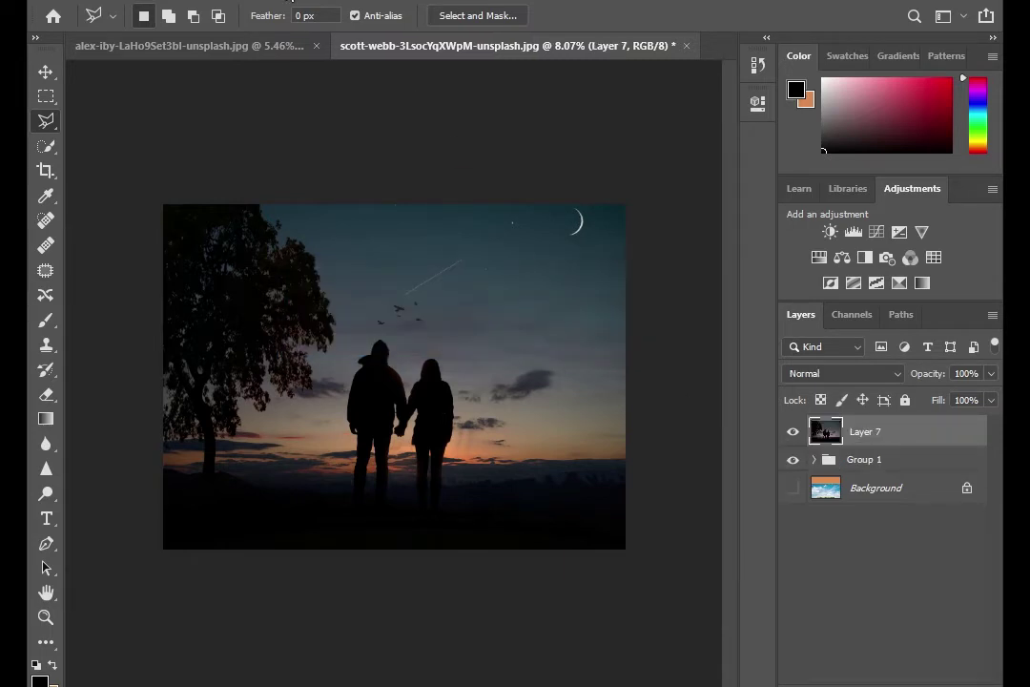
# Step: Open the Camera Raw Filter on merged Layer 7
pyautogui.press('v')
pyautogui.click(286, 1)
pyautogui.click(332, 101)
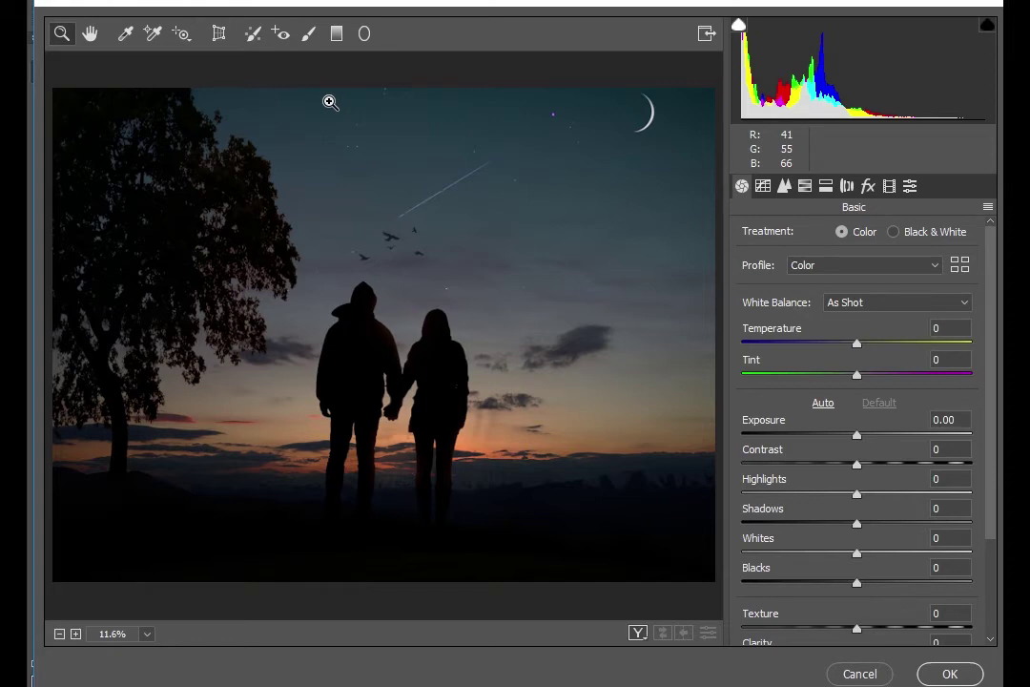
# Step: Cool the temperature, raise the exposure and fine-tune the whites in Camera Raw Basic
pyautogui.moveTo(856, 343)
pyautogui.mouseDown()
pyautogui.moveTo(832, 343)
pyautogui.moveTo(887, 375)
pyautogui.moveTo(880, 381)
pyautogui.mouseUp()
pyautogui.moveTo(856, 435)
pyautogui.mouseDown()
pyautogui.moveTo(876, 464)
pyautogui.moveTo(832, 520)
pyautogui.moveTo(892, 523)
pyautogui.moveTo(820, 562)
pyautogui.moveTo(854, 559)
pyautogui.mouseUp()
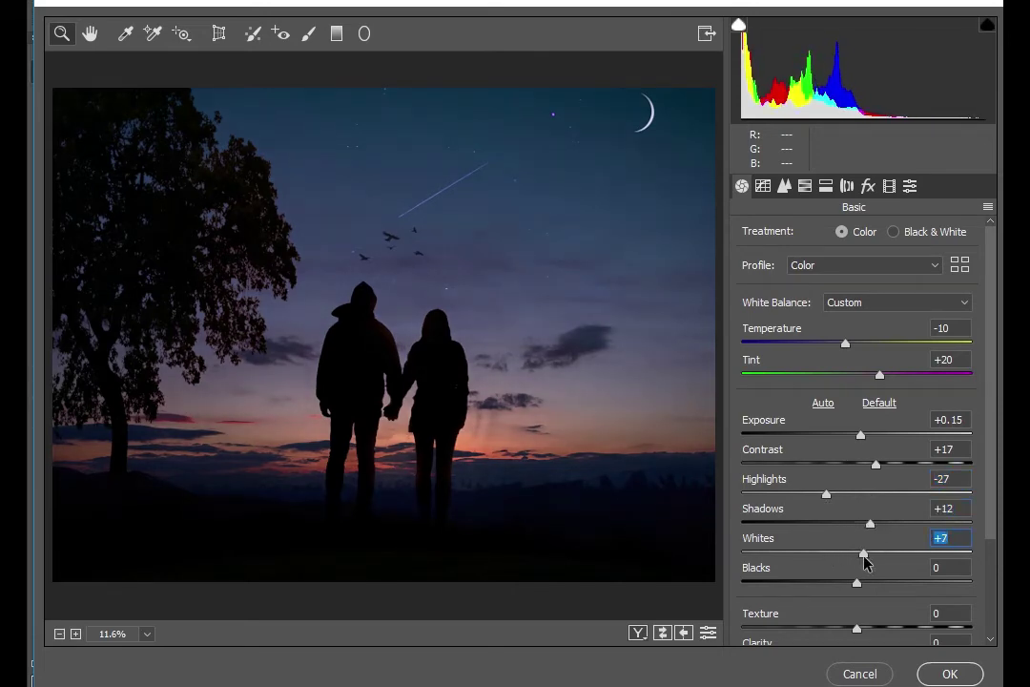
pyautogui.moveTo(855, 559); pyautogui.dragTo(869, 586)
pyautogui.scroll(-3, 869, 573)
pyautogui.moveTo(858, 495); pyautogui.dragTo(864, 501)
# Step: Lift the blacks, adjust clarity, boost vibrance and raise the tone curve highlights
pyautogui.moveTo(870, 450); pyautogui.dragTo(883, 449)
pyautogui.moveTo(856, 525); pyautogui.dragTo(865, 526)
pyautogui.press('Down')
pyautogui.press('Down')
pyautogui.press('Down')
pyautogui.moveTo(856, 600); pyautogui.dragTo(879, 599)
pyautogui.click(764, 187)
pyautogui.moveTo(856, 544)
pyautogui.mouseDown()
pyautogui.moveTo(902, 544)
pyautogui.moveTo(857, 573)
pyautogui.moveTo(828, 574)
pyautogui.moveTo(875, 573)
pyautogui.moveTo(836, 607)
pyautogui.moveTo(883, 635)
pyautogui.moveTo(870, 634)
pyautogui.mouseUp()
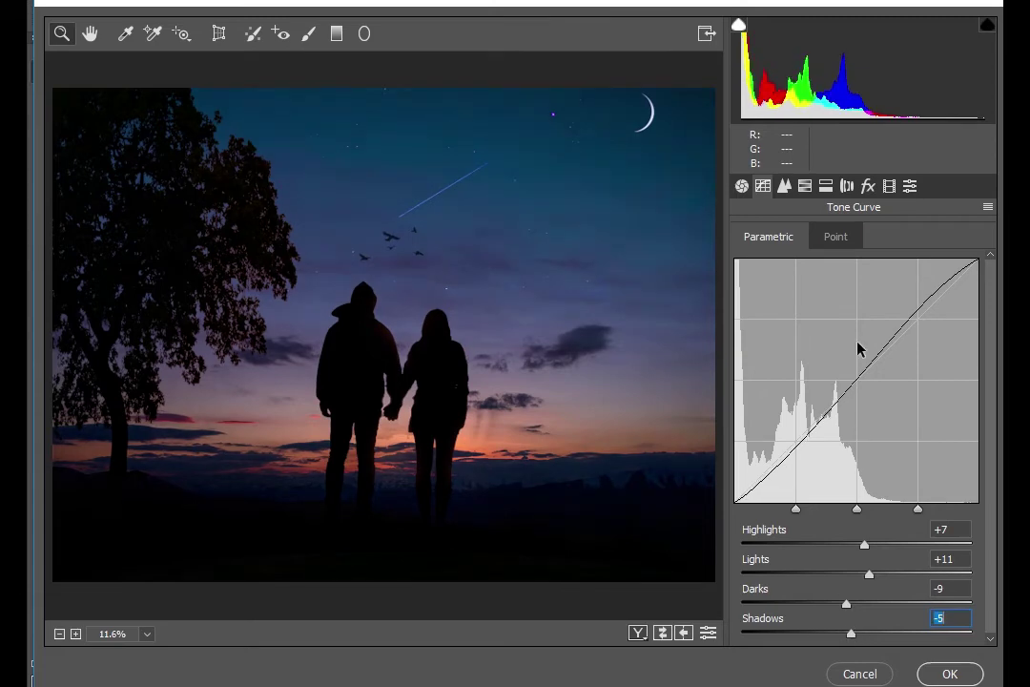
# Step: Add light sharpening (Amount 13) and luminance noise reduction 12 in Detail
pyautogui.click(784, 185)
pyautogui.moveTo(743, 264); pyautogui.dragTo(761, 265)
pyautogui.click(771, 423)
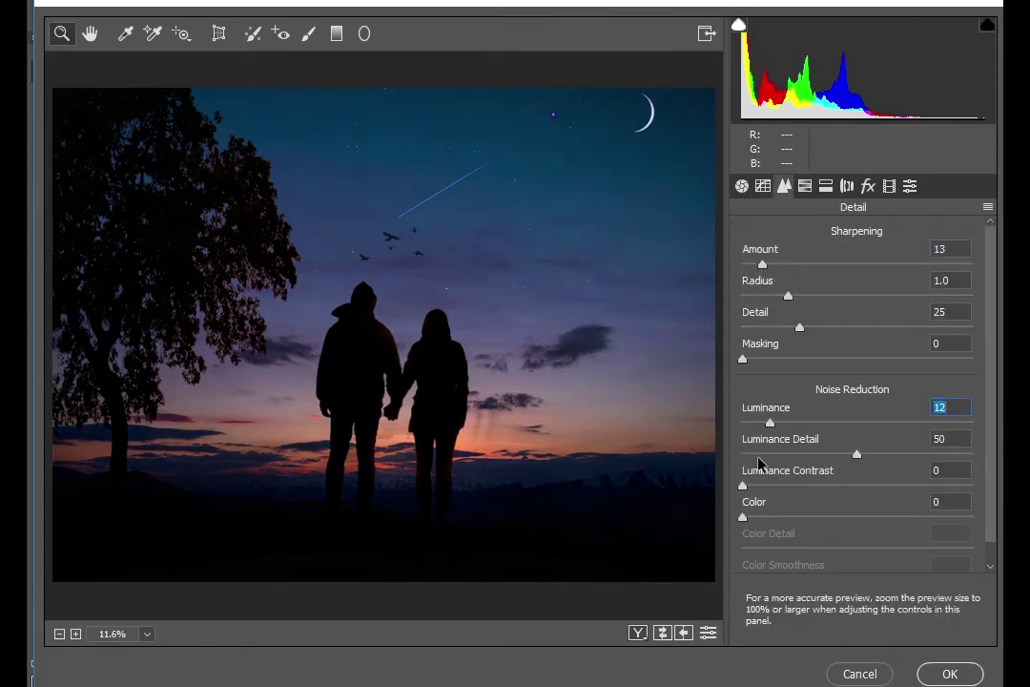
pyautogui.click(761, 517)
# Step: Shift the hues of the reds, aquas and blues in HSL
pyautogui.click(804, 185)
pyautogui.click(753, 237)
pyautogui.moveTo(863, 305)
pyautogui.mouseDown()
pyautogui.moveTo(799, 335)
pyautogui.moveTo(857, 335)
pyautogui.moveTo(831, 346)
pyautogui.moveTo(872, 338)
pyautogui.moveTo(851, 372)
pyautogui.moveTo(866, 370)
pyautogui.mouseUp()
pyautogui.moveTo(862, 432)
pyautogui.mouseDown()
pyautogui.moveTo(890, 437)
pyautogui.moveTo(812, 474)
pyautogui.moveTo(864, 476)
pyautogui.moveTo(839, 508)
pyautogui.moveTo(908, 510)
pyautogui.moveTo(828, 494)
pyautogui.moveTo(852, 513)
pyautogui.moveTo(913, 528)
pyautogui.moveTo(883, 520)
pyautogui.mouseUp()
# Step: Boost saturation of the aquas and blues, leaving the reds at zero
pyautogui.click(832, 236)
pyautogui.moveTo(862, 305)
pyautogui.mouseDown()
pyautogui.moveTo(887, 315)
pyautogui.moveTo(876, 338)
pyautogui.moveTo(882, 374)
pyautogui.mouseUp()
pyautogui.doubleClick(864, 306)
pyautogui.moveTo(863, 432)
pyautogui.mouseDown()
pyautogui.moveTo(894, 434)
pyautogui.moveTo(886, 466)
pyautogui.moveTo(873, 465)
pyautogui.moveTo(889, 527)
pyautogui.mouseUp()
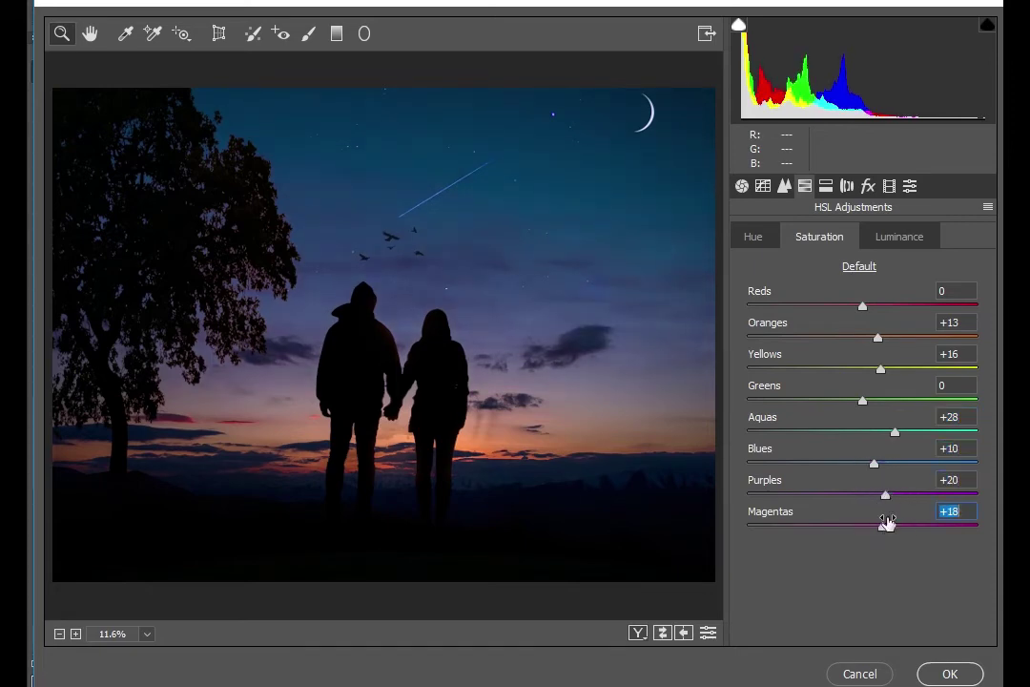
# Step: Darken the reds, adjust the oranges and brighten the aquas in HSL Luminance
pyautogui.click(892, 239)
pyautogui.moveTo(863, 306)
pyautogui.mouseDown()
pyautogui.moveTo(902, 306)
pyautogui.moveTo(835, 305)
pyautogui.moveTo(861, 369)
pyautogui.mouseUp()
pyautogui.click(864, 338)
pyautogui.moveTo(862, 431)
pyautogui.mouseDown()
pyautogui.moveTo(913, 431)
pyautogui.moveTo(883, 431)
pyautogui.moveTo(863, 495)
pyautogui.moveTo(906, 527)
pyautogui.moveTo(879, 527)
pyautogui.moveTo(892, 495)
pyautogui.mouseUp()
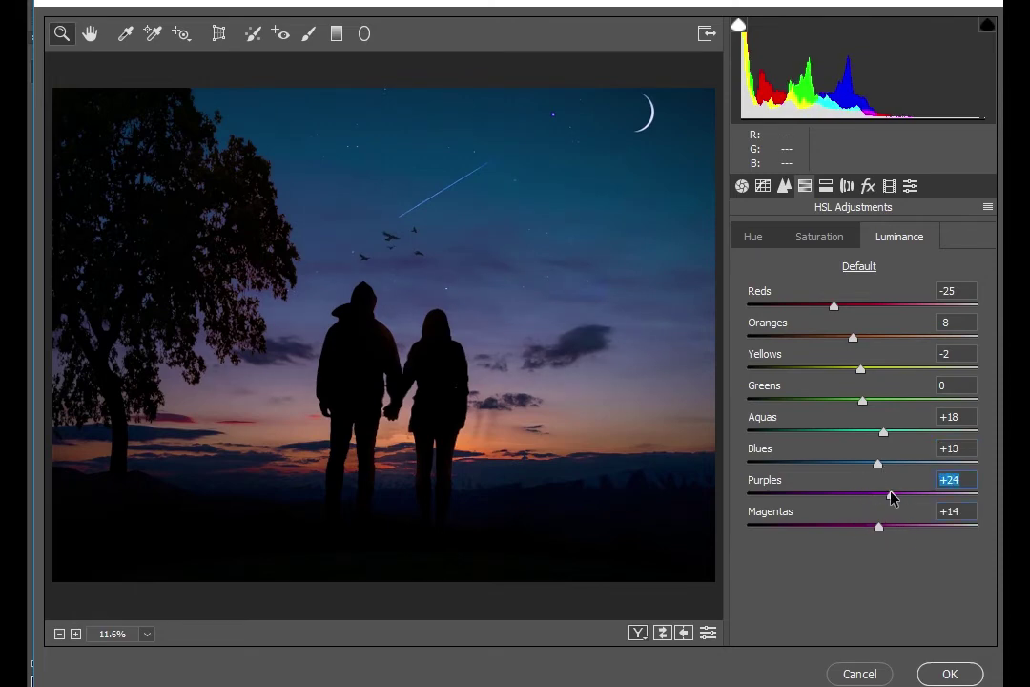
# Step: Split-tone highlights Hue 69 / Saturation 20 and shadows Hue 12 / Saturation 6, then apply the grade
pyautogui.click(826, 185)
pyautogui.moveTo(749, 263)
pyautogui.mouseDown()
pyautogui.moveTo(793, 263)
pyautogui.moveTo(782, 263)
pyautogui.moveTo(799, 295)
pyautogui.moveTo(789, 264)
pyautogui.mouseUp()
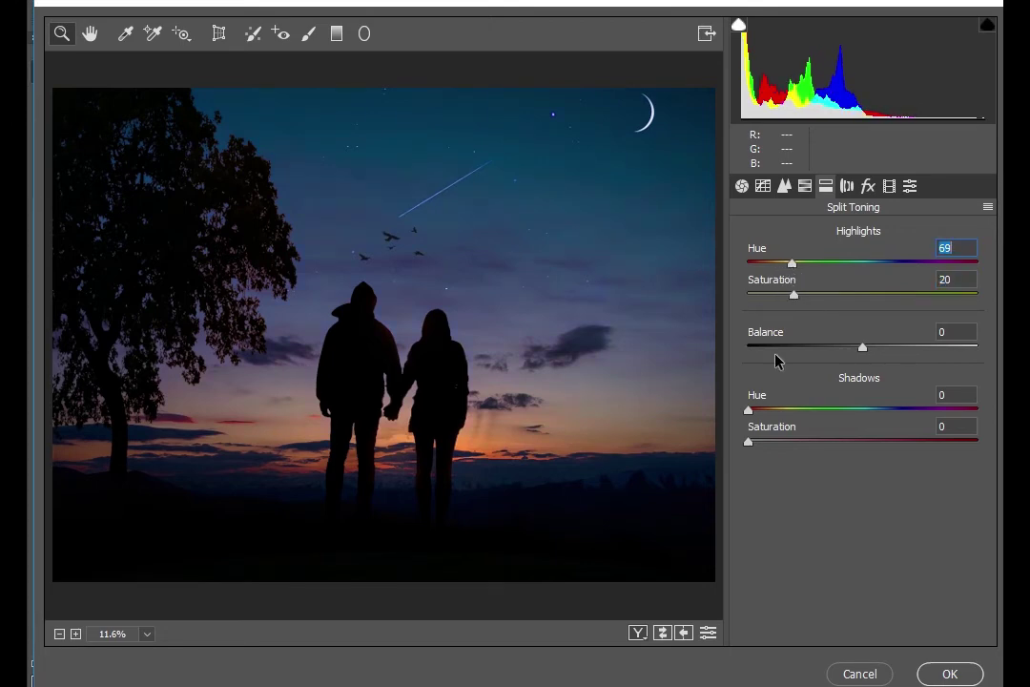
pyautogui.moveTo(749, 442)
pyautogui.mouseDown()
pyautogui.moveTo(761, 441)
pyautogui.moveTo(754, 410)
pyautogui.mouseUp()
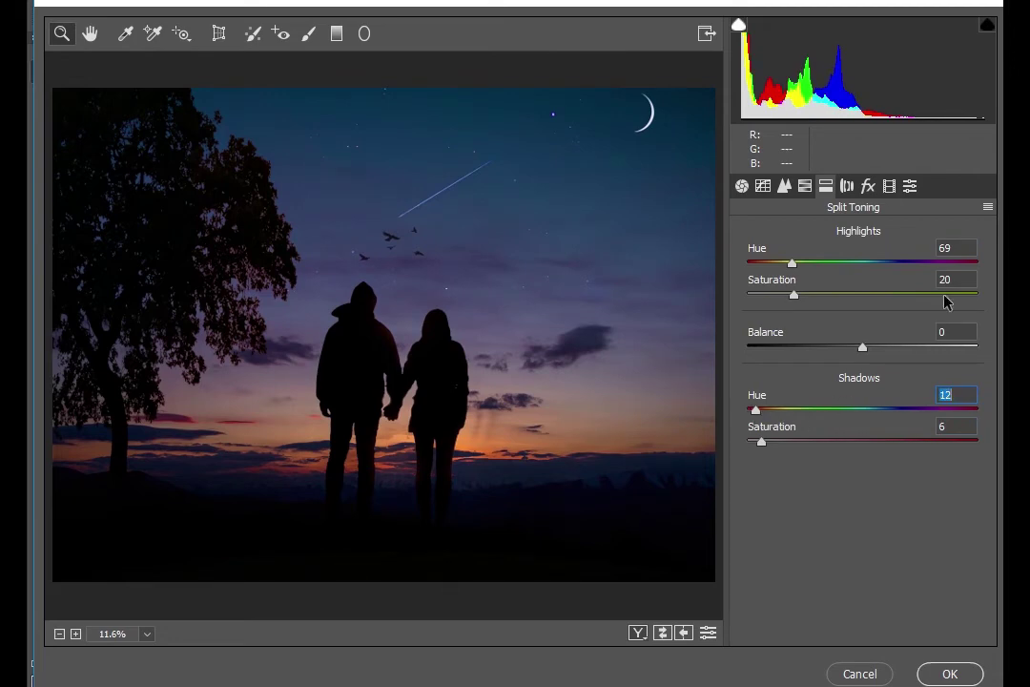
pyautogui.click(936, 673)
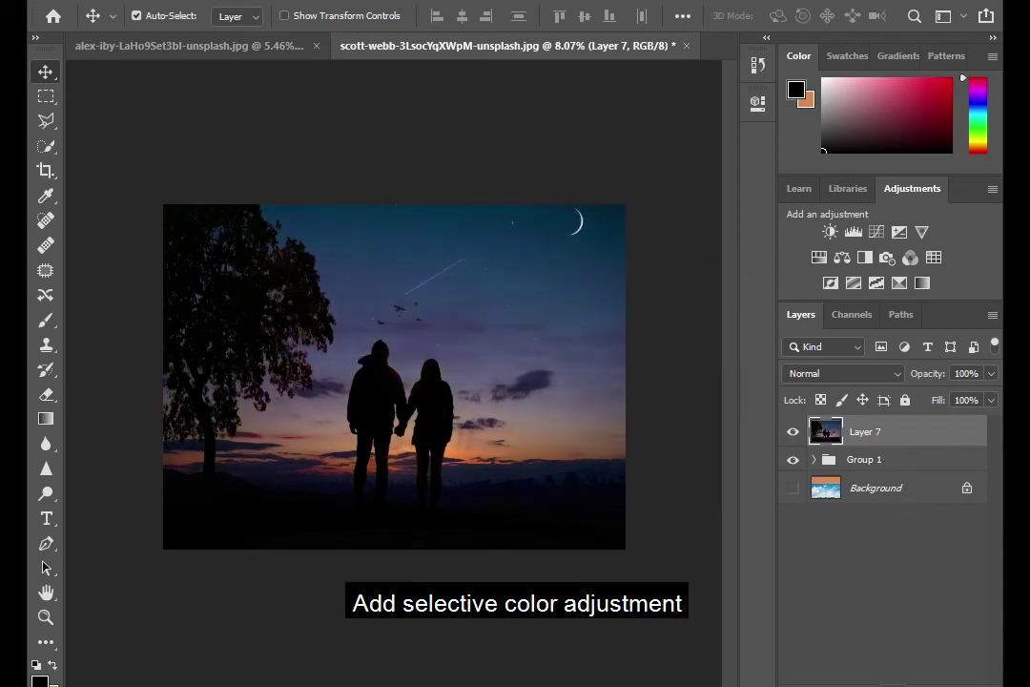
# Step: Add a Selective Color adjustment layer above Layer 7 and show its Properties
pyautogui.click(904, 685)
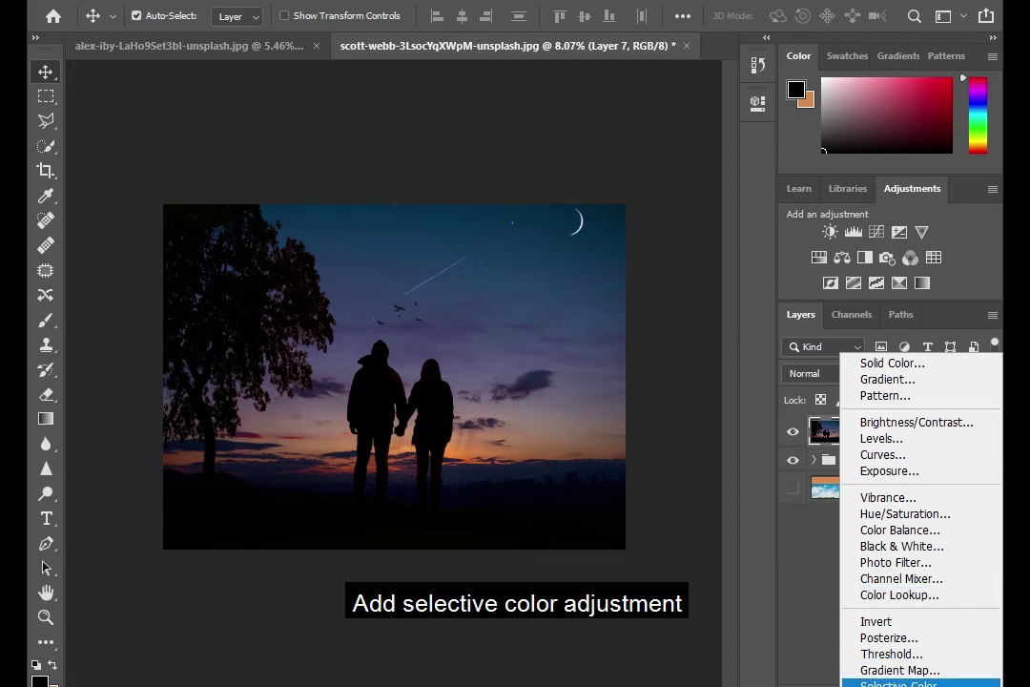
pyautogui.click(899, 682)
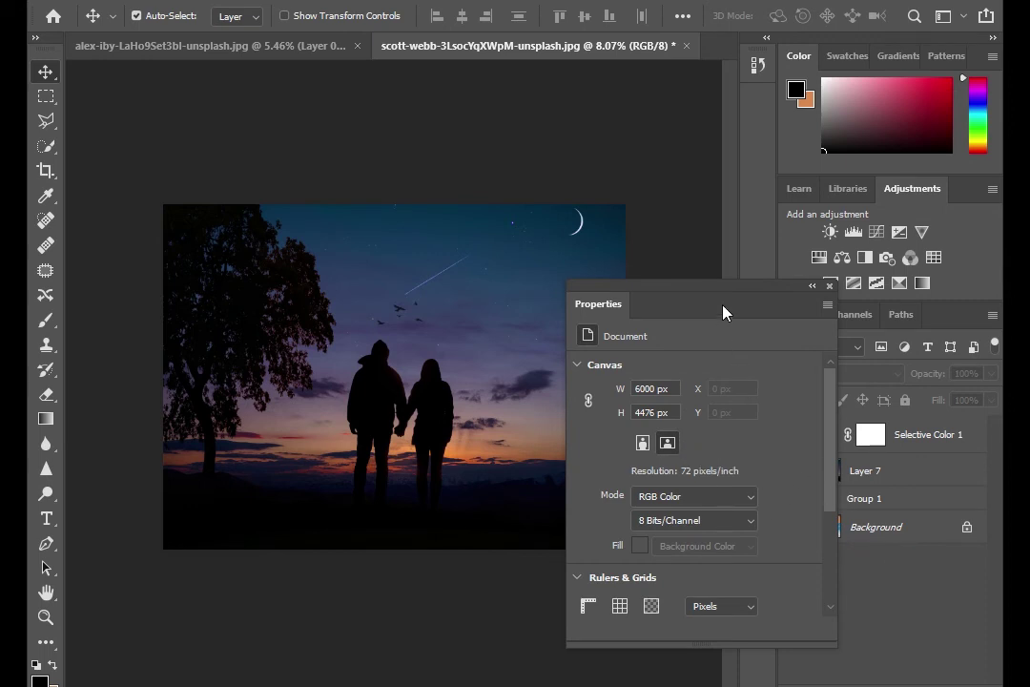
pyautogui.click(876, 440)
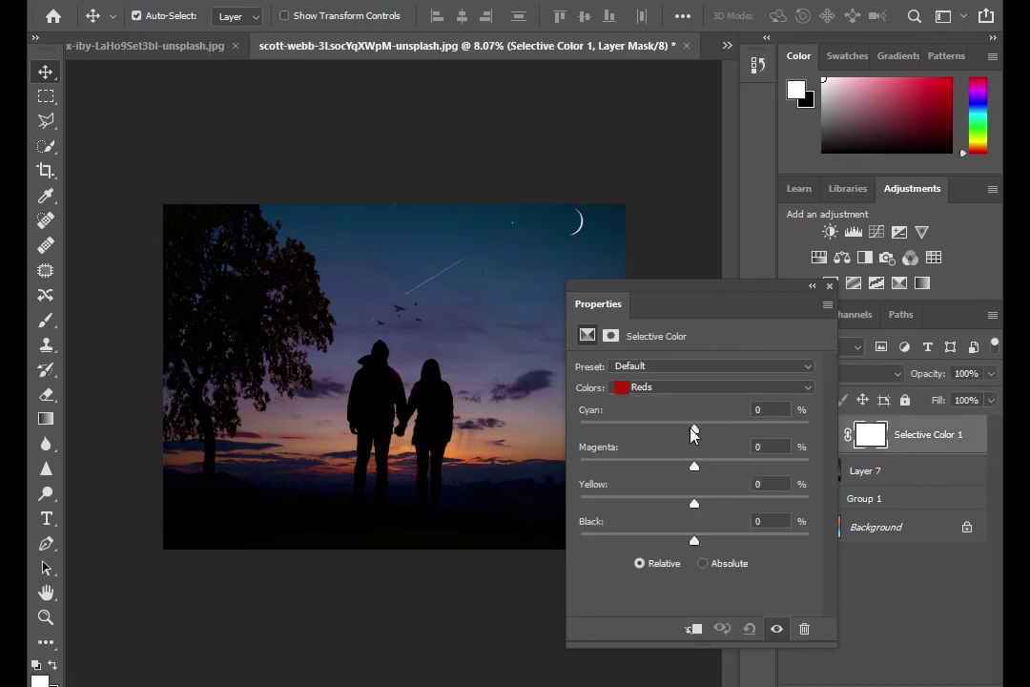
# Step: In Selective Color, reduce cyan, magenta and yellow in the Reds and magenta in the Yellows
pyautogui.moveTo(686, 428); pyautogui.dragTo(650, 428)
pyautogui.moveTo(699, 466)
pyautogui.mouseDown()
pyautogui.moveTo(616, 469)
pyautogui.moveTo(683, 466)
pyautogui.moveTo(661, 503)
pyautogui.moveTo(632, 512)
pyautogui.moveTo(732, 512)
pyautogui.moveTo(657, 543)
pyautogui.moveTo(697, 542)
pyautogui.mouseUp()
pyautogui.click(651, 391)
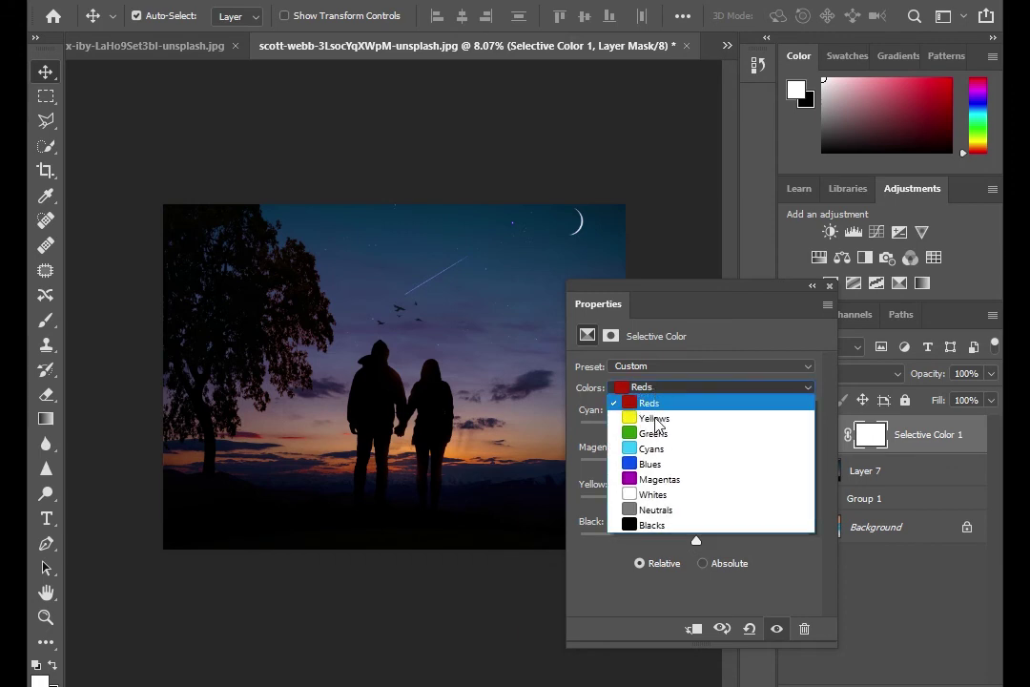
pyautogui.click(661, 416)
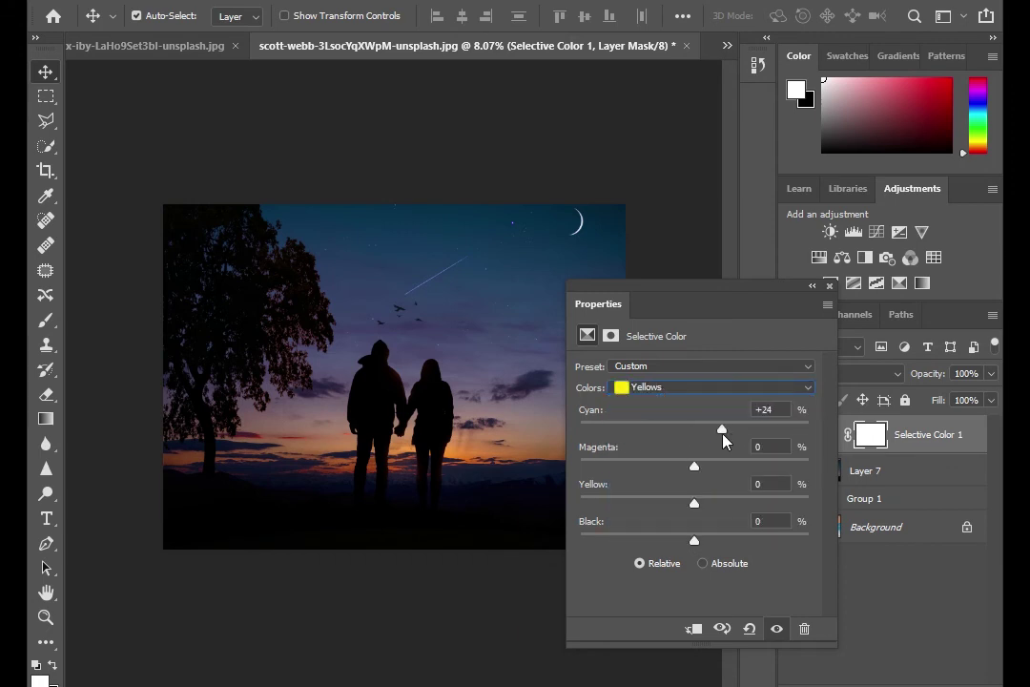
pyautogui.moveTo(695, 465)
pyautogui.mouseDown()
pyautogui.moveTo(658, 477)
pyautogui.moveTo(708, 503)
pyautogui.moveTo(686, 503)
pyautogui.moveTo(735, 543)
pyautogui.moveTo(699, 543)
pyautogui.mouseUp()
# Step: Reduce cyan and yellow in the Cyans; add magenta and adjust black in the Blues
pyautogui.click(676, 388)
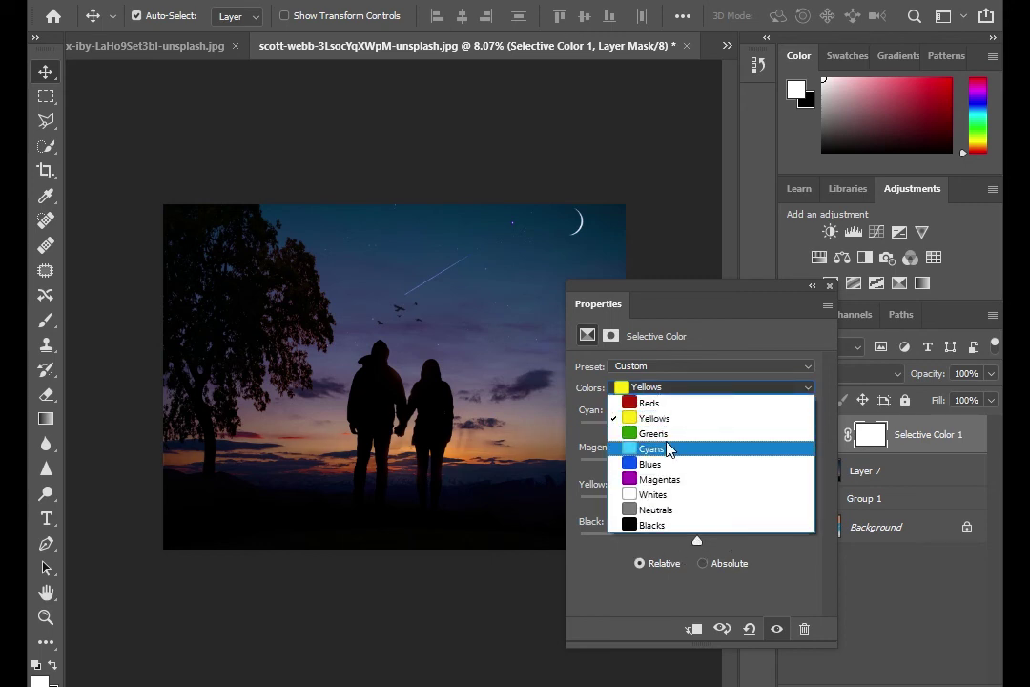
pyautogui.click(671, 450)
pyautogui.moveTo(702, 442)
pyautogui.mouseDown()
pyautogui.moveTo(678, 442)
pyautogui.moveTo(679, 470)
pyautogui.moveTo(696, 468)
pyautogui.moveTo(720, 506)
pyautogui.moveTo(668, 543)
pyautogui.moveTo(687, 541)
pyautogui.mouseUp()
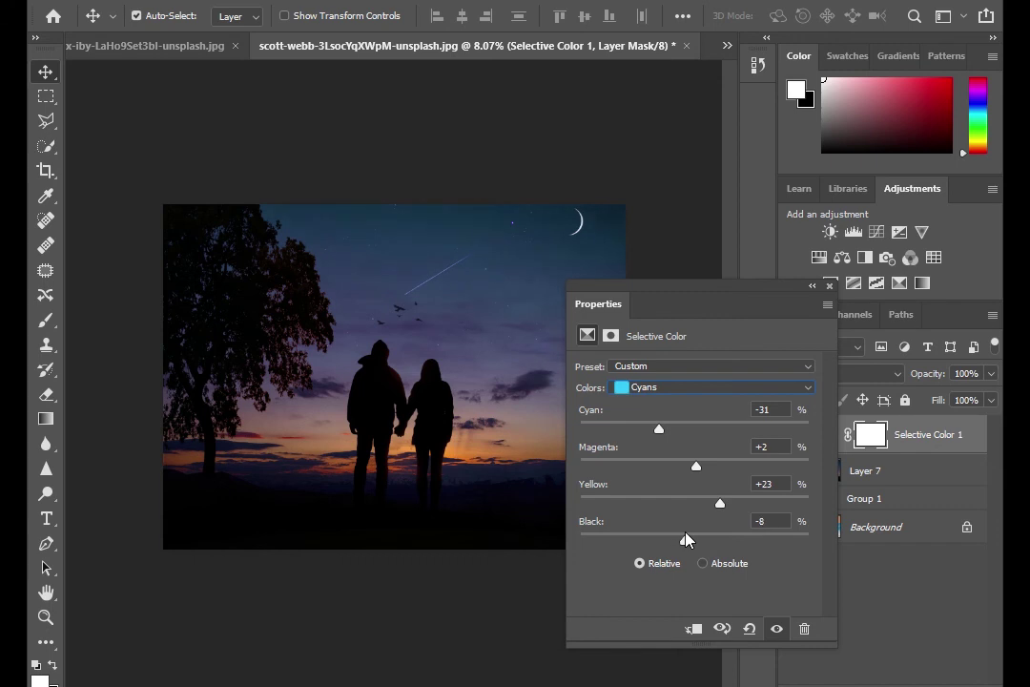
pyautogui.moveTo(721, 504)
pyautogui.mouseDown()
pyautogui.moveTo(681, 505)
pyautogui.moveTo(701, 507)
pyautogui.mouseUp()
pyautogui.click(691, 387)
pyautogui.click(696, 464)
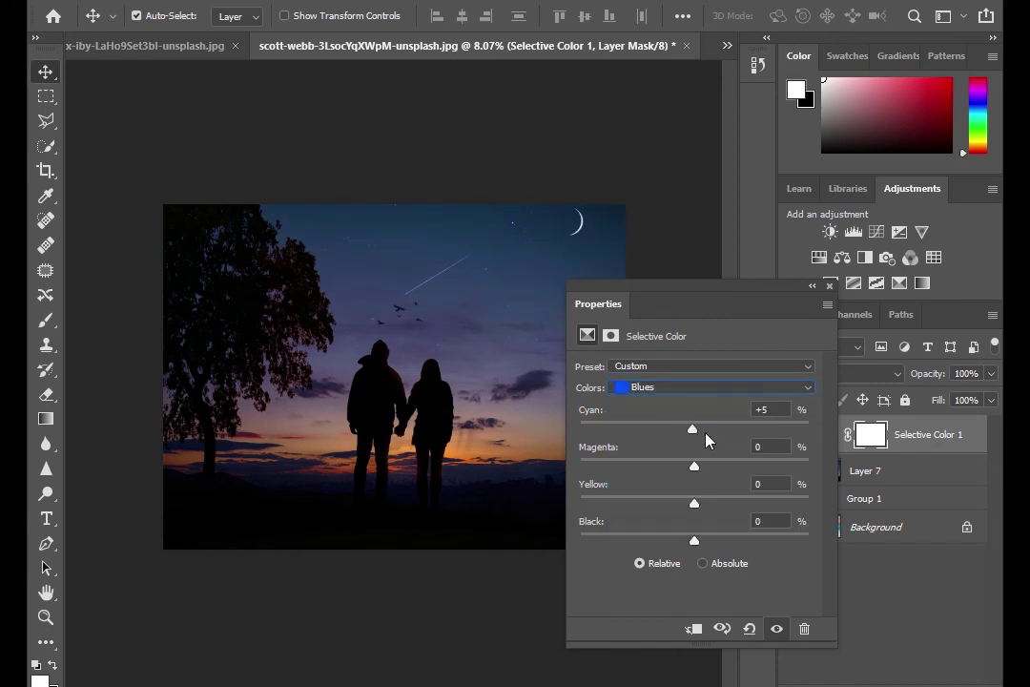
pyautogui.moveTo(693, 467)
pyautogui.mouseDown()
pyautogui.moveTo(714, 474)
pyautogui.moveTo(701, 476)
pyautogui.moveTo(717, 503)
pyautogui.mouseUp()
pyautogui.moveTo(679, 543)
pyautogui.mouseDown()
pyautogui.moveTo(705, 543)
pyautogui.moveTo(685, 543)
pyautogui.mouseUp()
# Step: Reduce yellow and add a touch of black in the Magentas
pyautogui.click(687, 395)
pyautogui.click(668, 477)
pyautogui.moveTo(694, 503); pyautogui.dragTo(656, 508)
pyautogui.moveTo(693, 543); pyautogui.dragTo(697, 543)
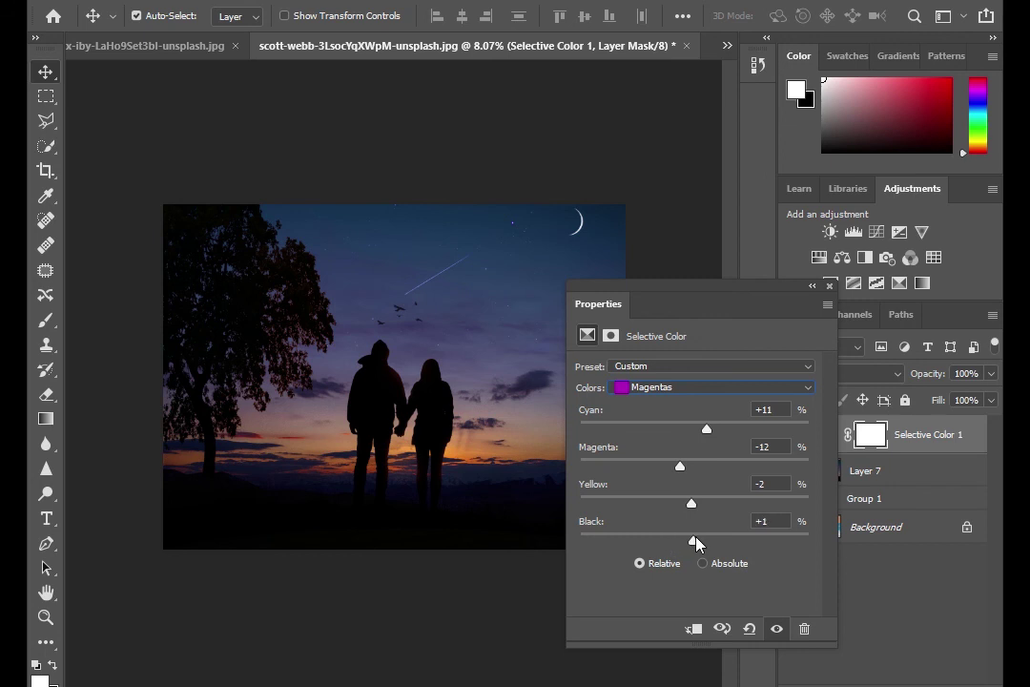
# Step: Reduce magenta in the Whites; add magenta and reduce yellow and black in the Neutrals
pyautogui.click(706, 398)
pyautogui.click(662, 494)
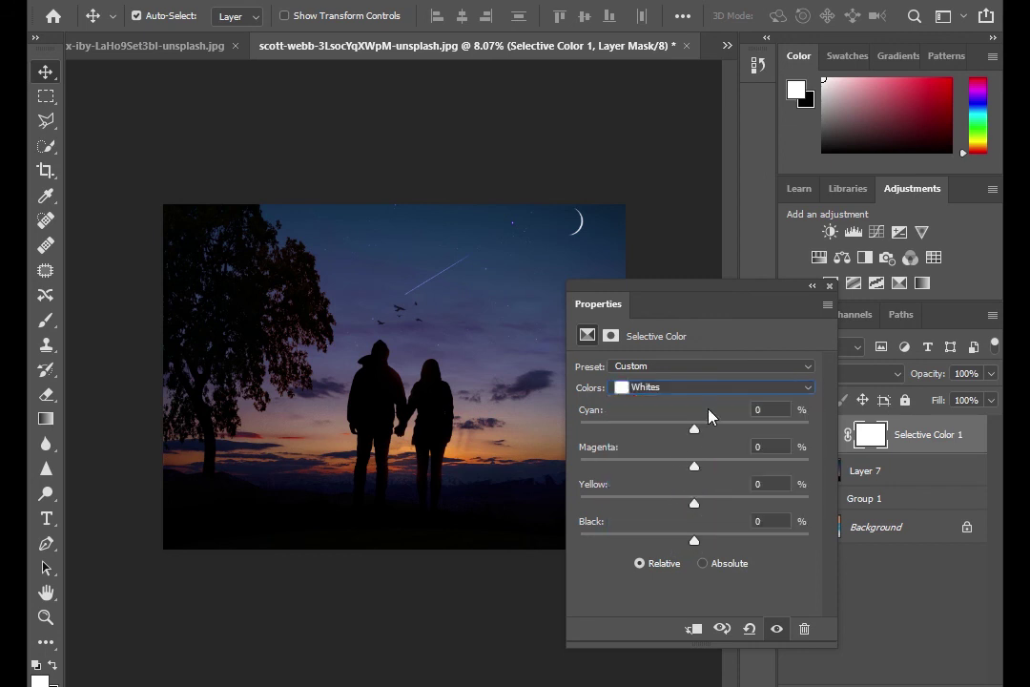
pyautogui.moveTo(694, 466); pyautogui.dragTo(679, 468)
pyautogui.click(665, 394)
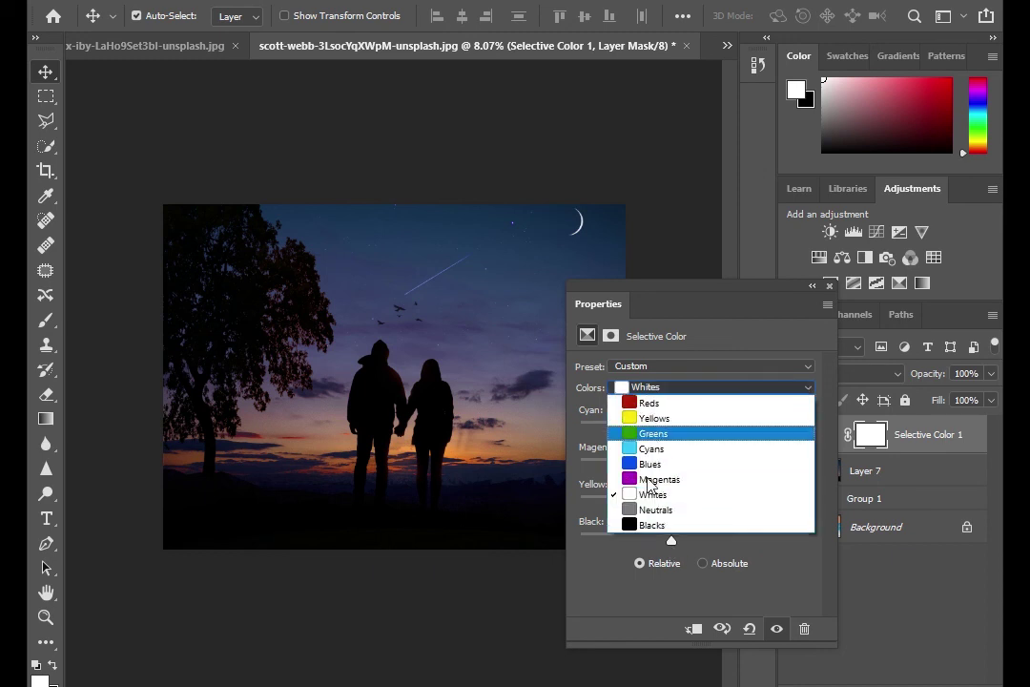
pyautogui.click(663, 523)
pyautogui.moveTo(694, 435); pyautogui.dragTo(701, 467)
pyautogui.moveTo(696, 465); pyautogui.dragTo(682, 503)
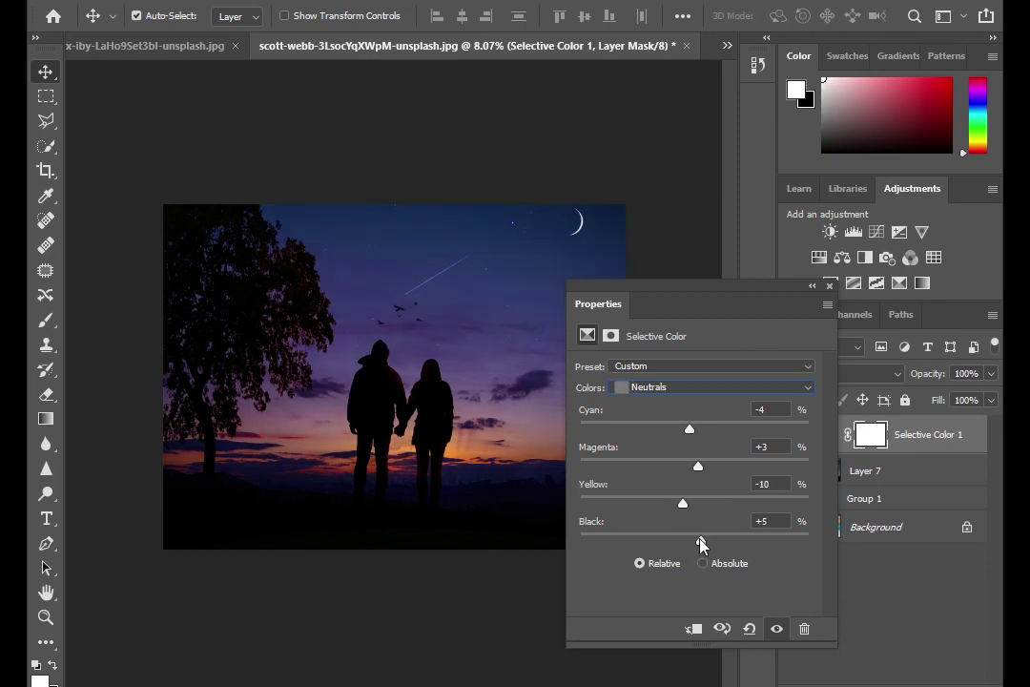
pyautogui.moveTo(695, 541)
pyautogui.mouseDown()
pyautogui.moveTo(661, 541)
pyautogui.moveTo(699, 541)
pyautogui.mouseUp()
# Step: Slightly reduce cyan in the Blacks, set their Black to 0, and dock the Properties panel
pyautogui.click(710, 387)
pyautogui.click(668, 527)
pyautogui.moveTo(695, 429); pyautogui.dragTo(697, 541)
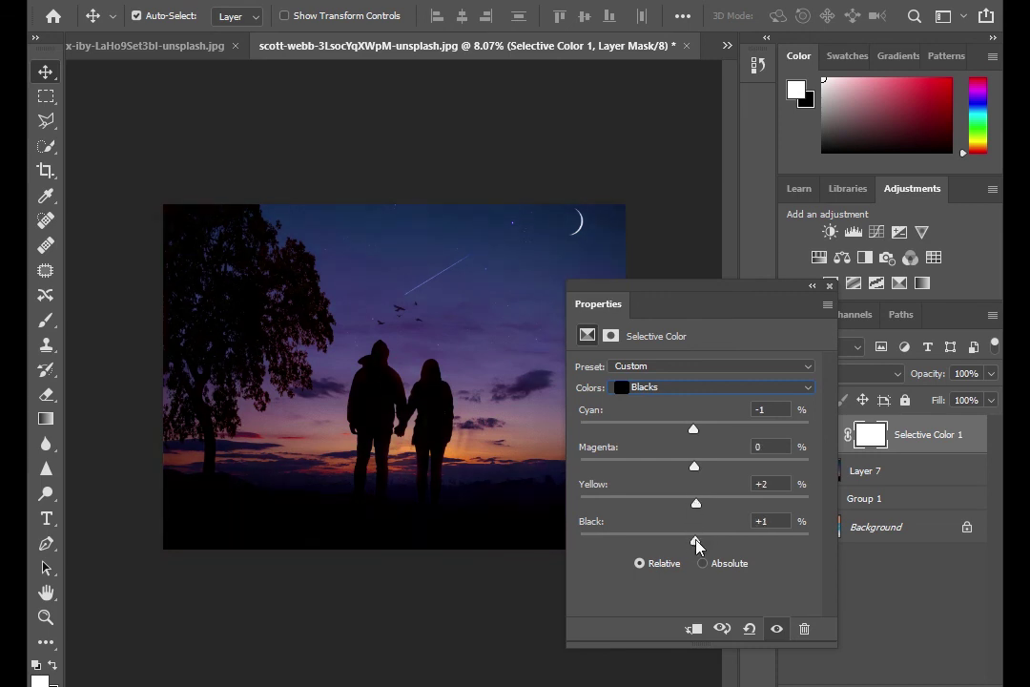
pyautogui.click(763, 521)
pyautogui.write('0')
pyautogui.moveTo(734, 308); pyautogui.dragTo(756, 99)
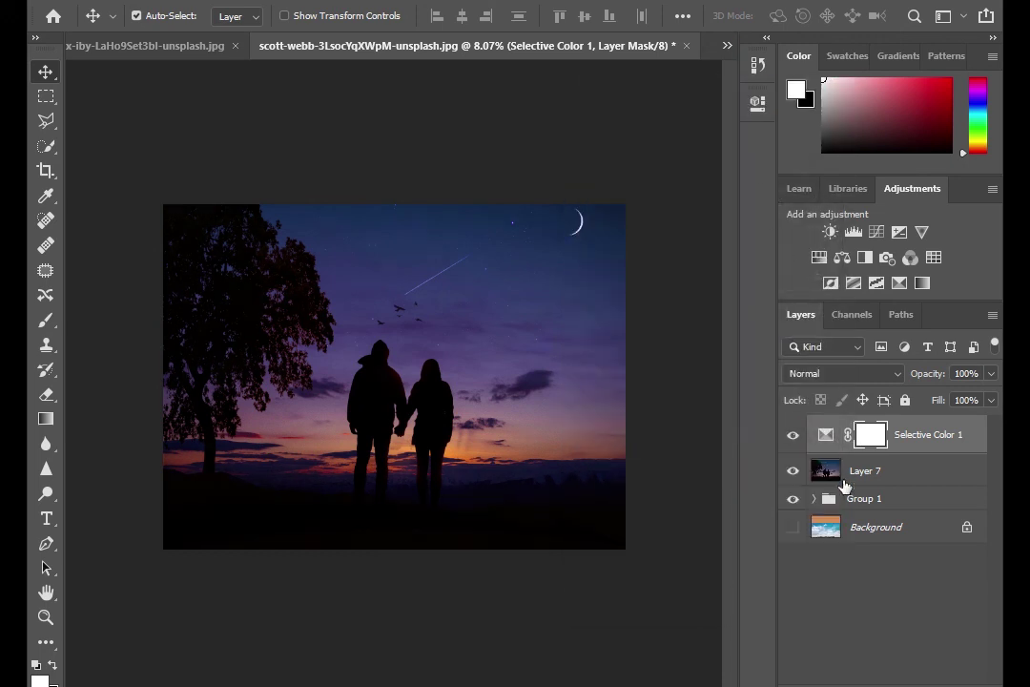